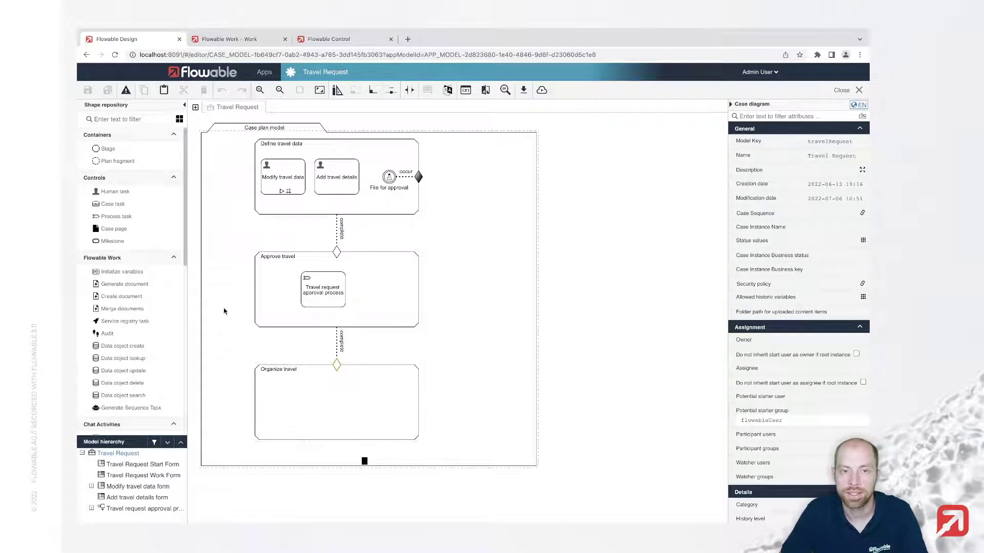
# Add two human tasks, 'Organize travel' and 'Request feedback', to the Organize travel stage
pyautogui.moveTo(100, 192); pyautogui.dragTo(297, 405)
pyautogui.write('Or')
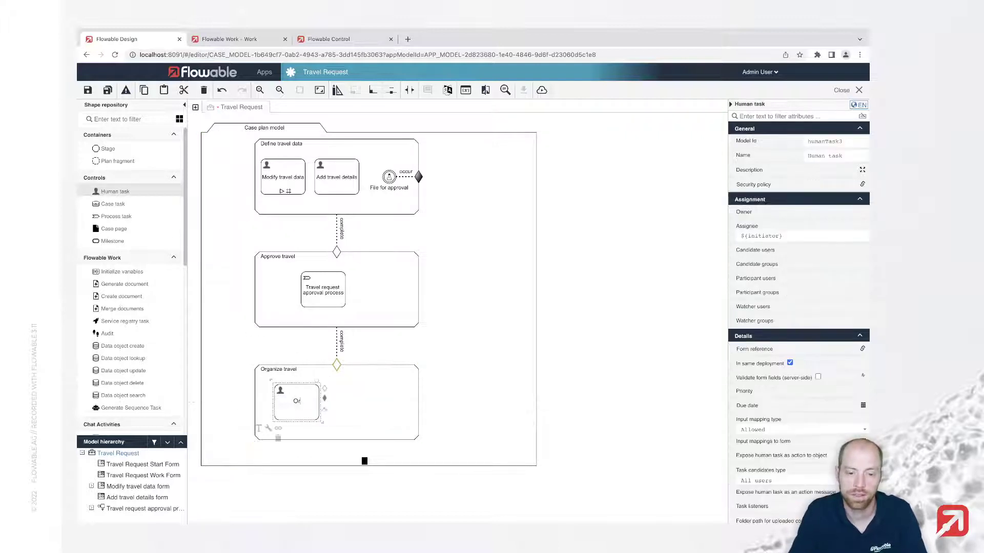
pyautogui.write('ganize travel')
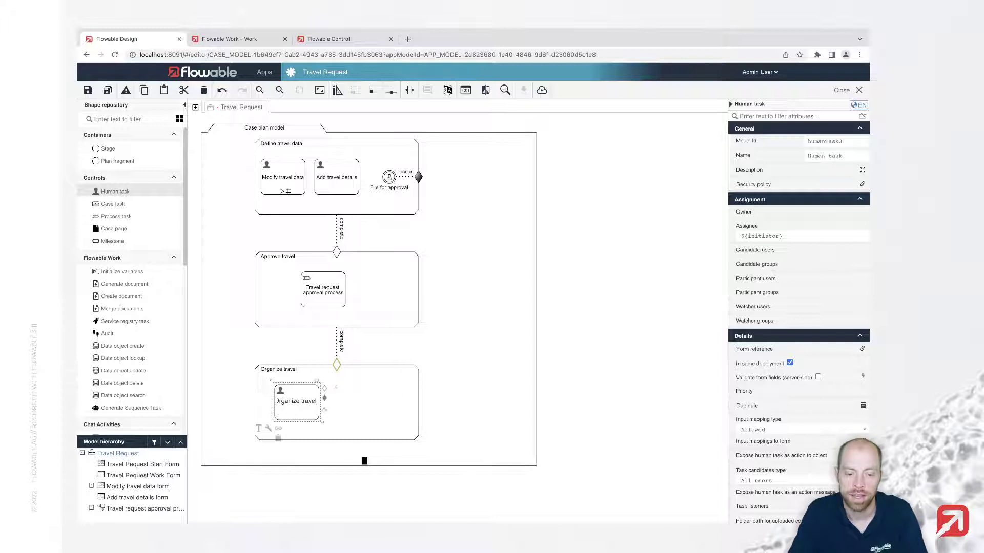
pyautogui.press('Return')
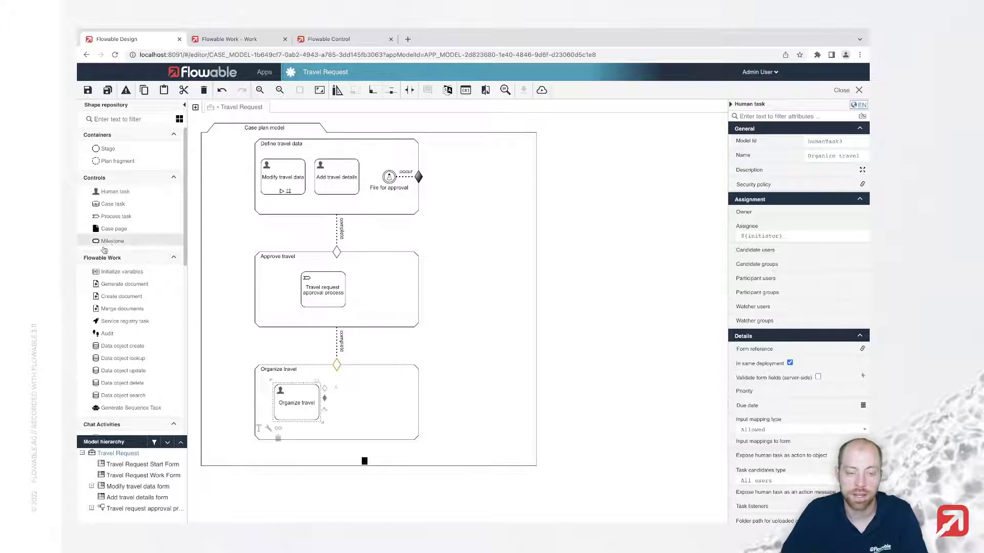
pyautogui.moveTo(110, 195); pyautogui.dragTo(374, 410)
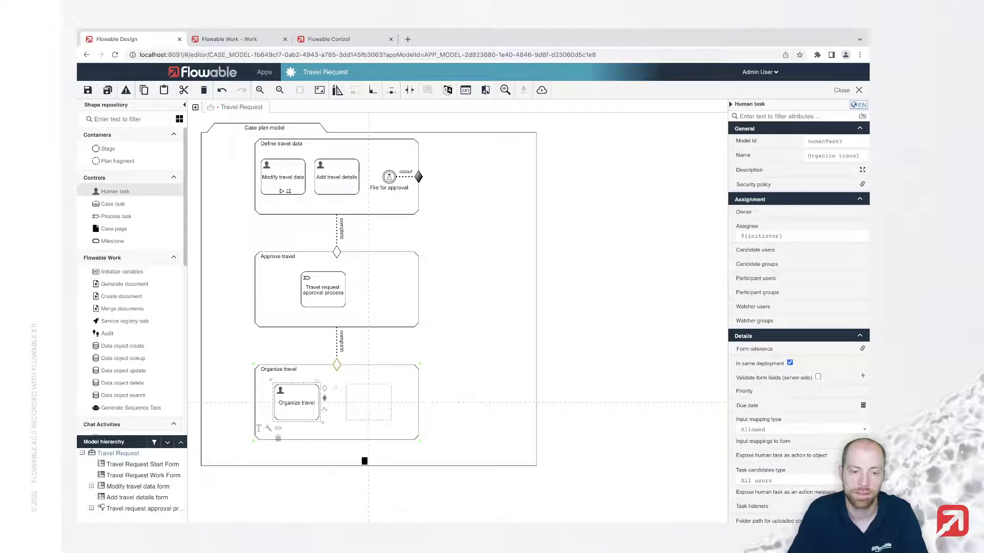
pyautogui.write('q')
pyautogui.press('BackSpace')
pyautogui.write('Requ')
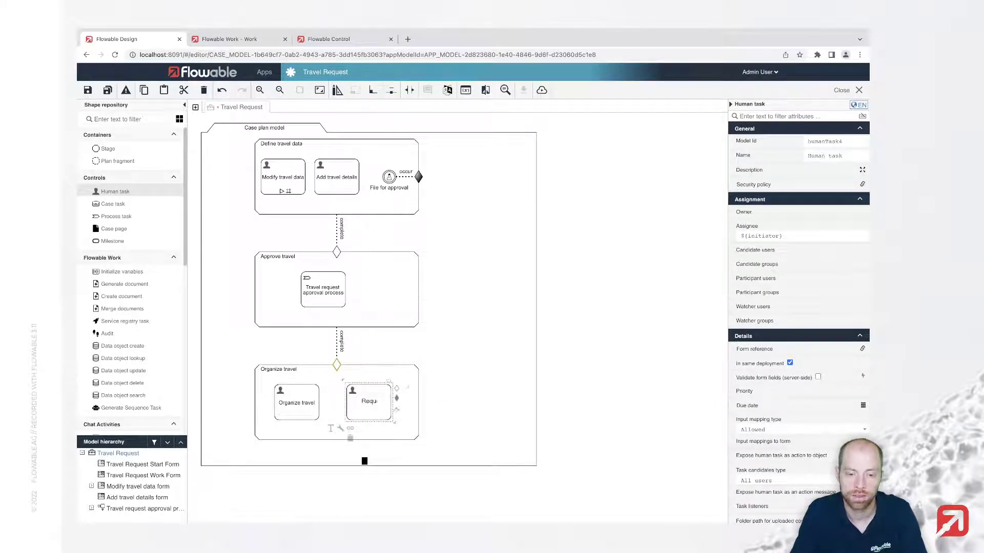
pyautogui.write('est feedback')
pyautogui.click(318, 385)
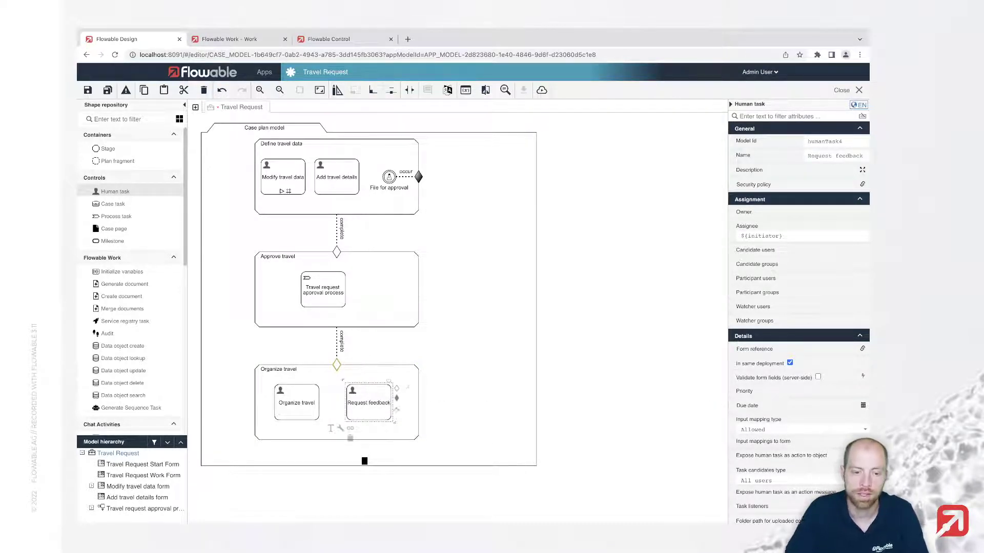
# Open the form reference options of the Organize travel task
pyautogui.click(304, 399)
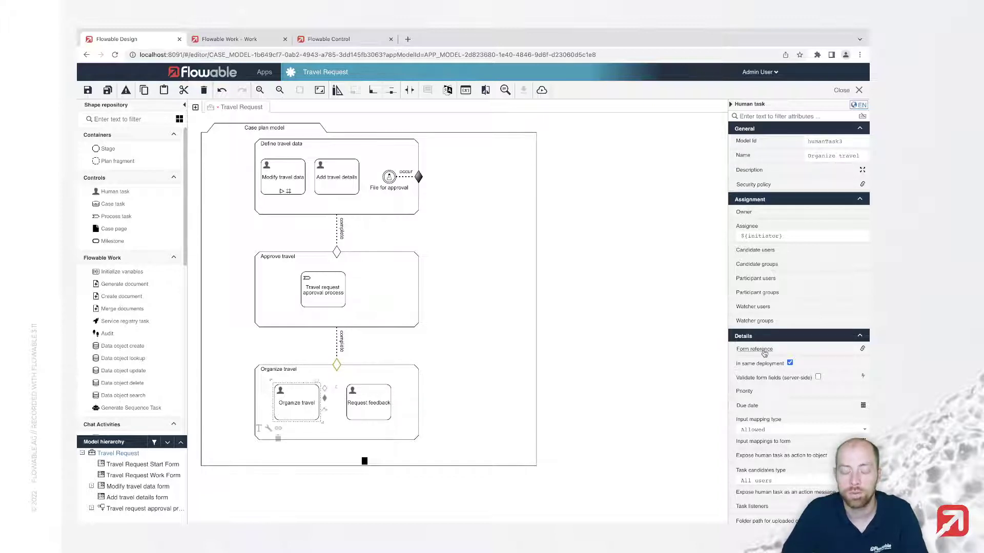
pyautogui.moveTo(764, 353)
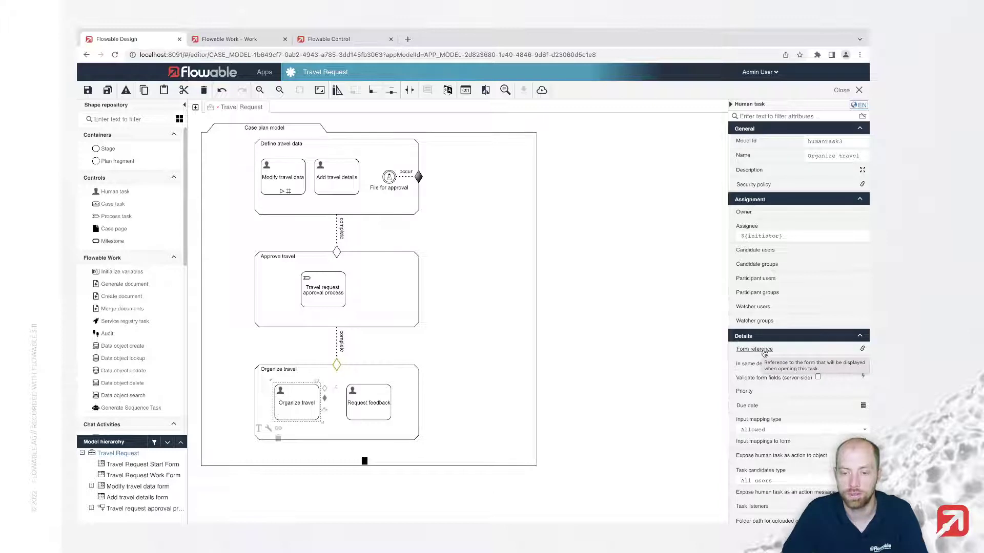
pyautogui.click(764, 353)
# Create a new form named 'Organize travel form' for the task and open it
pyautogui.click(799, 375)
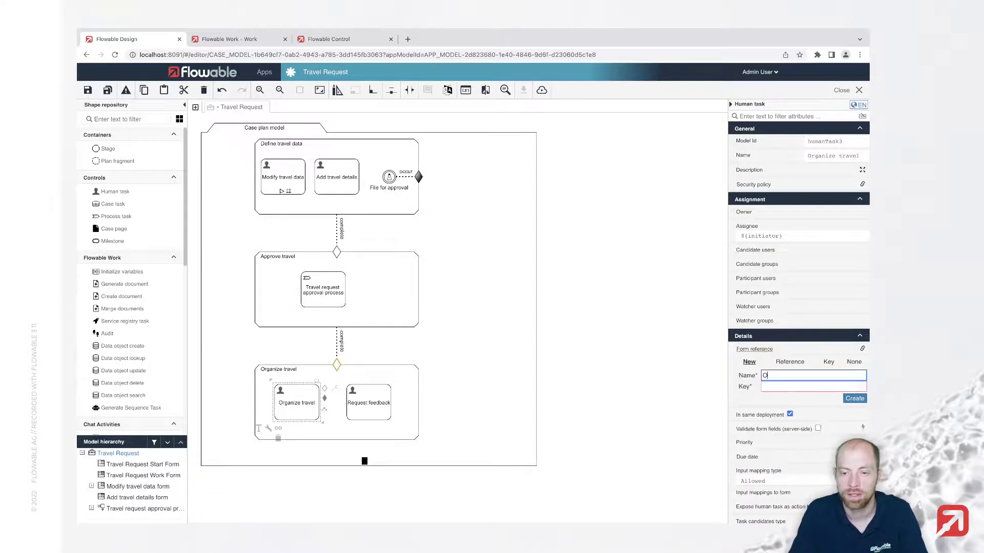
pyautogui.write('Organize travel ')
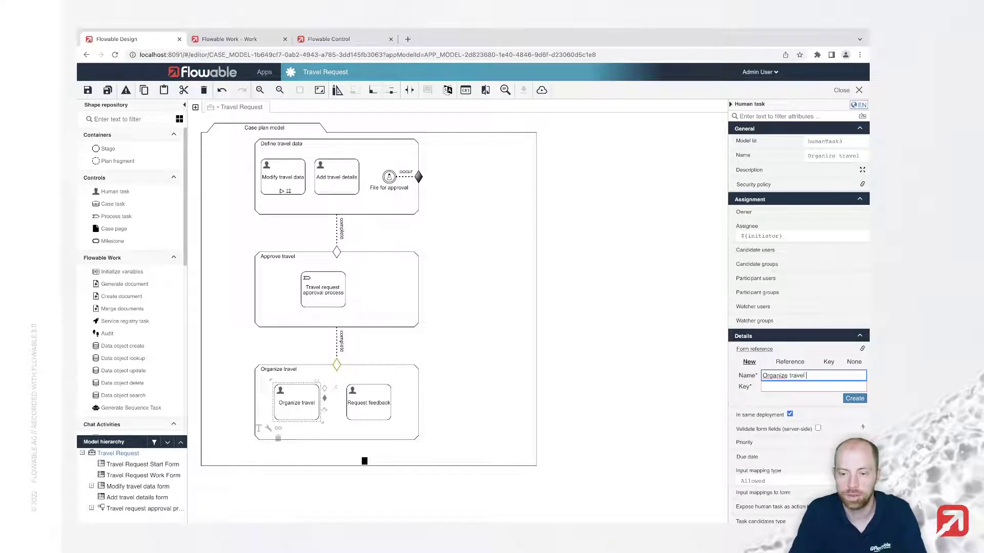
pyautogui.write('form')
pyautogui.press('Tab')
pyautogui.press('Return')
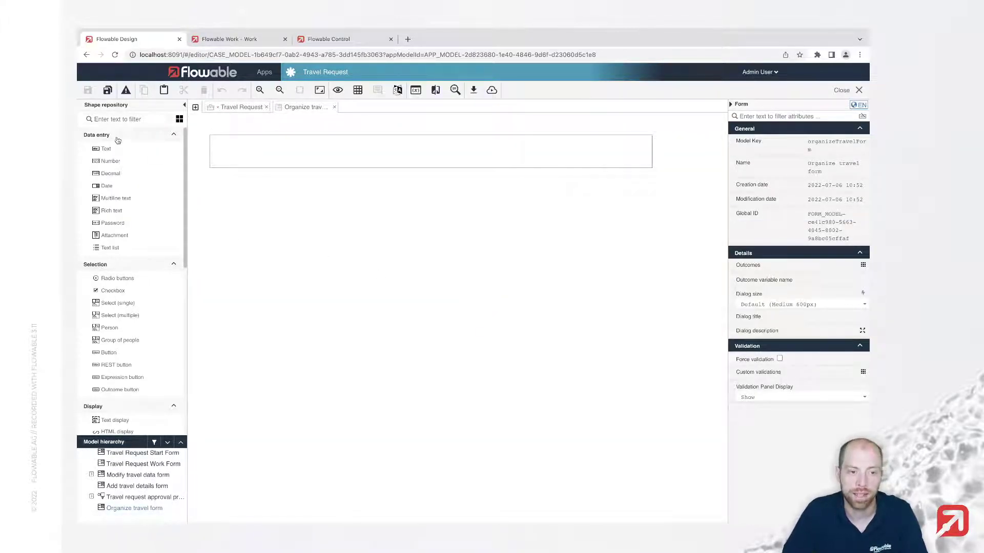
# Filter the shapes for 'text displ' and place a Text display element on the form
pyautogui.click(118, 118)
pyautogui.write('tex')
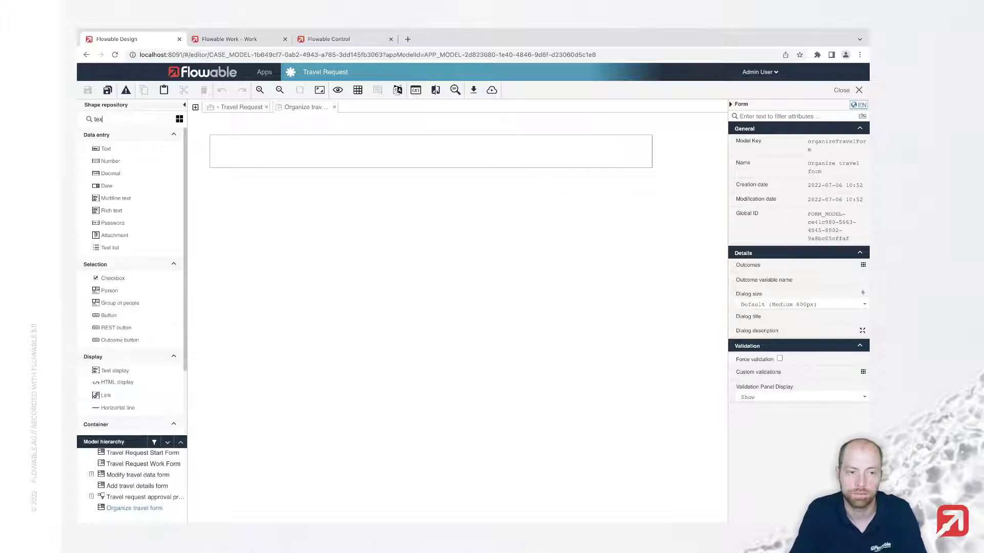
pyautogui.write('t displ')
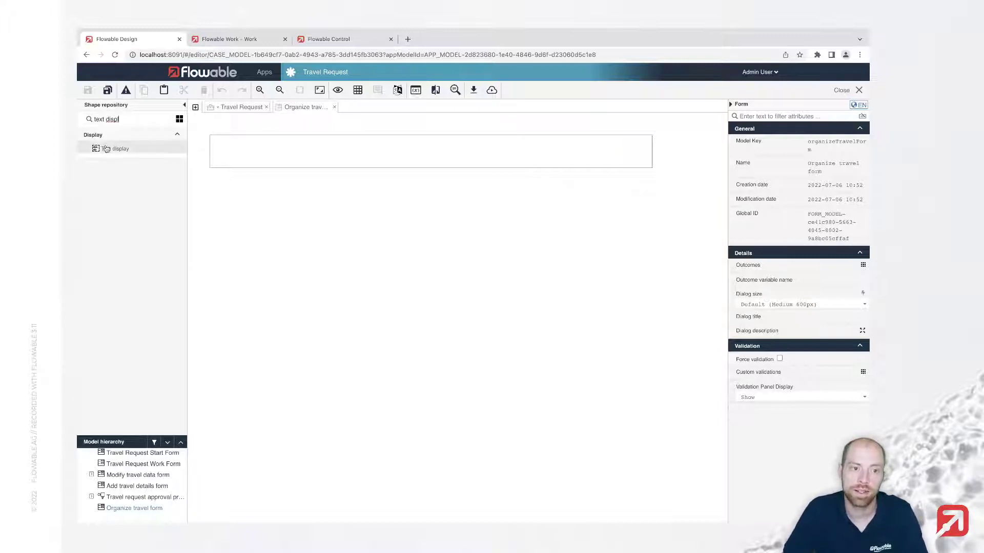
pyautogui.moveTo(109, 149); pyautogui.dragTo(269, 158)
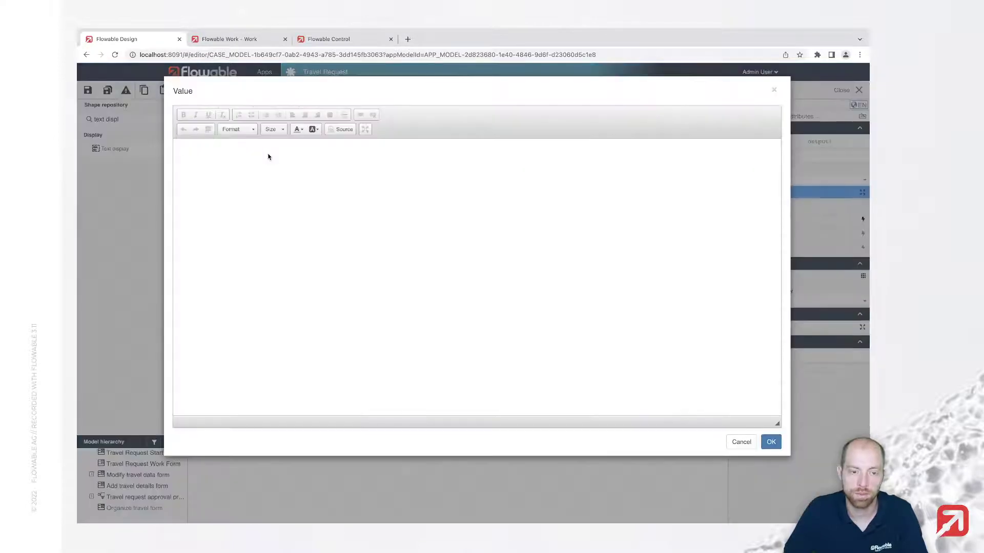
# Enter the bold first line 'Please organize and book the travel according to the following instructions.'
pyautogui.write('Pl')
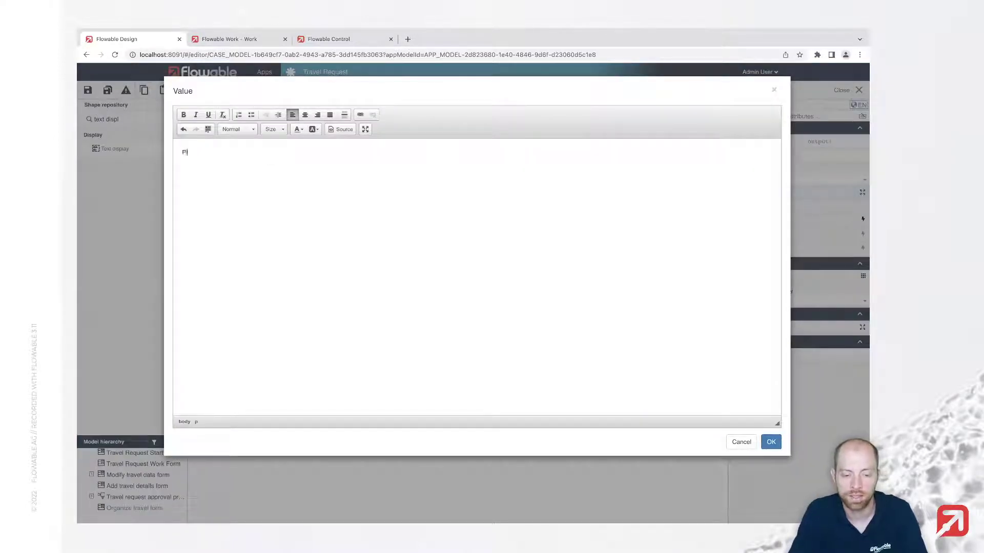
pyautogui.write('ease organize')
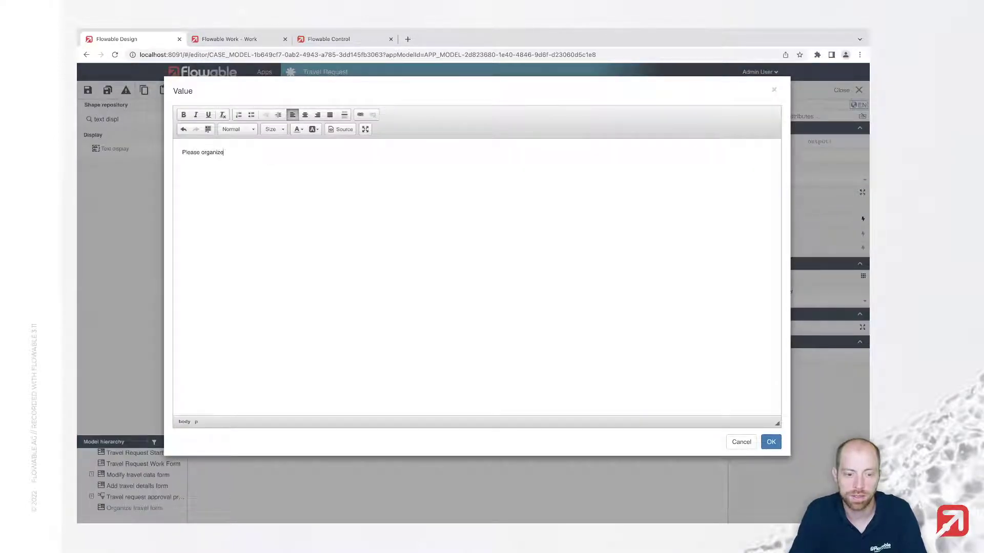
pyautogui.write(' and book the t')
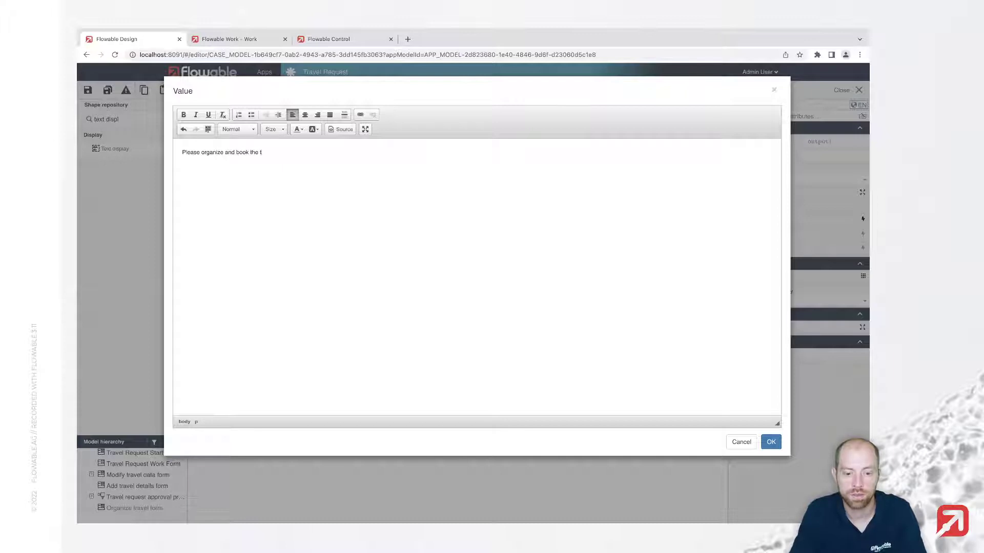
pyautogui.write('ravel according t')
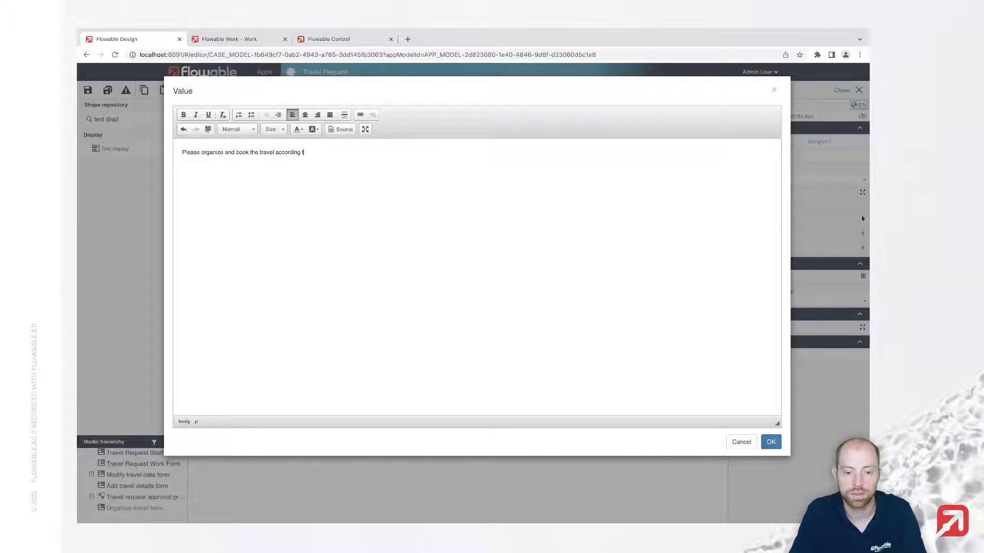
pyautogui.write('o the following instruction')
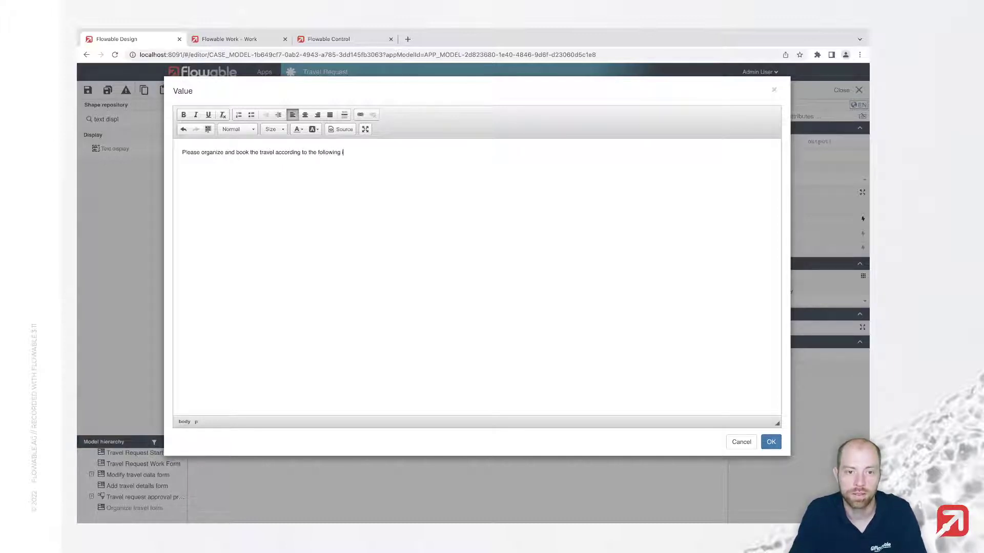
pyautogui.write('s.')
pyautogui.hotkey('ctrl', 'a')
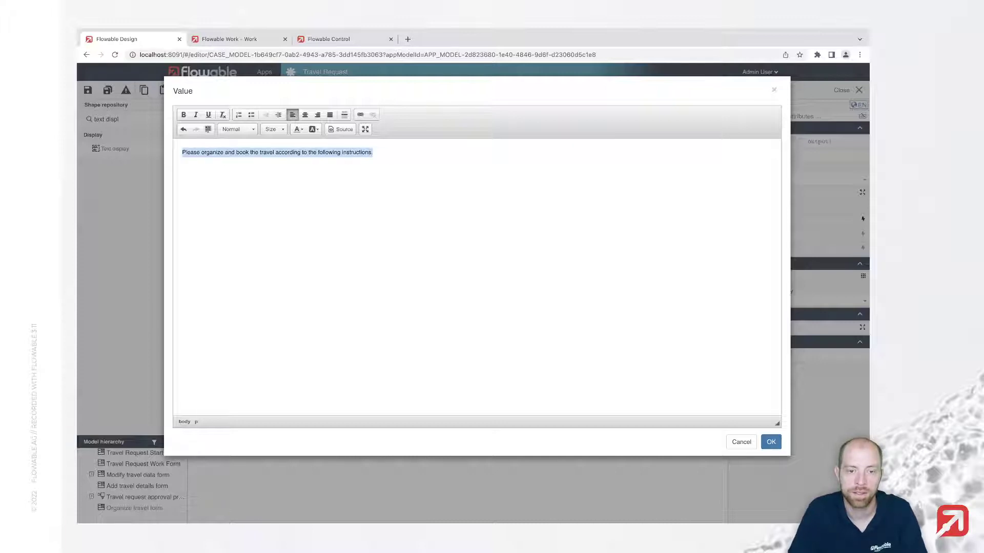
pyautogui.hotkey('ctrl', 'b')
pyautogui.press('End')
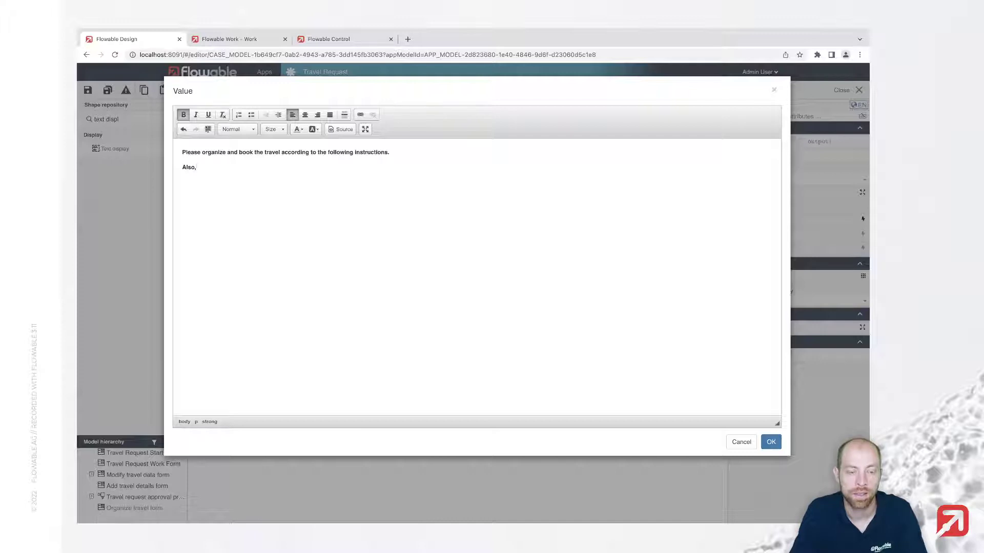
# Add a non-bold second line about entering hotel and flight information for the travel requestor
pyautogui.write('d any in')
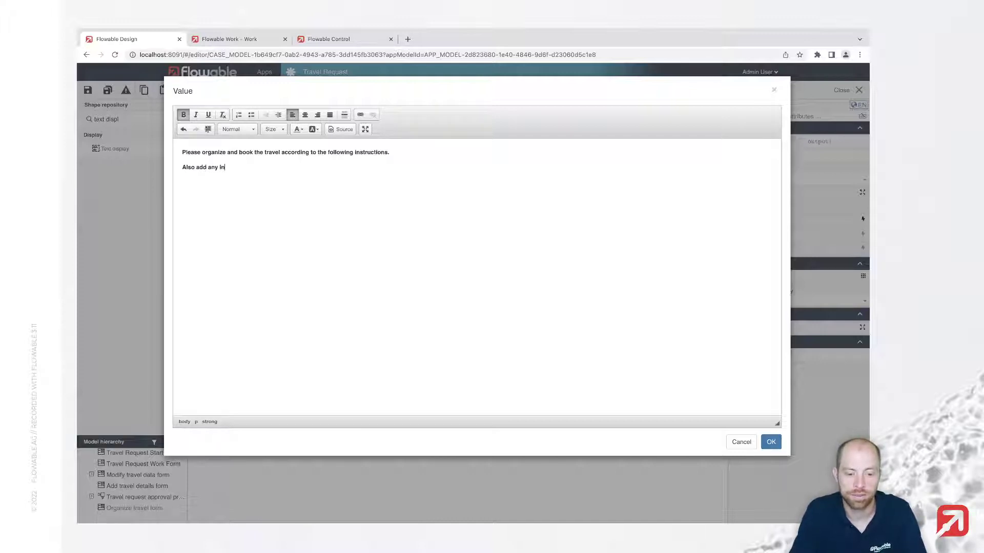
pyautogui.write('formation for the t')
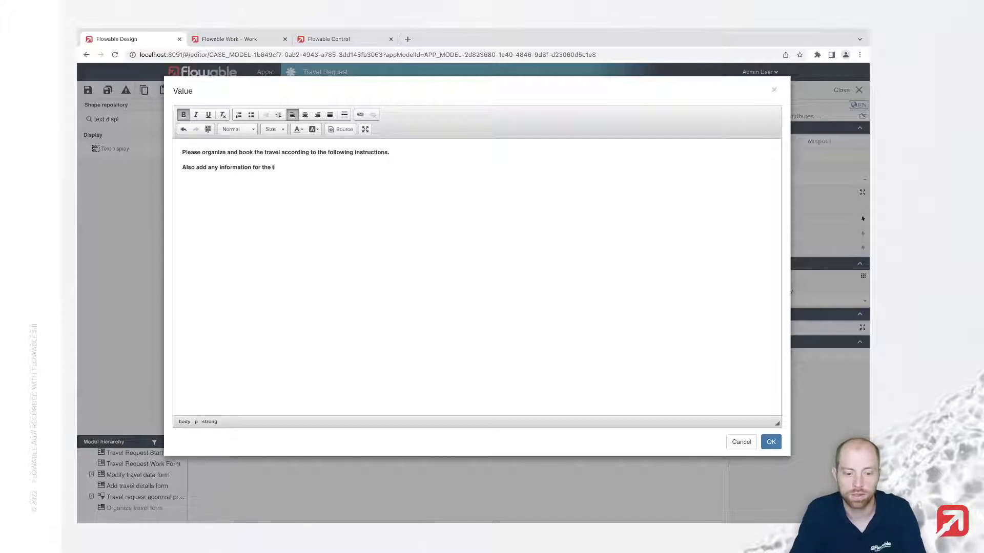
pyautogui.write('ravel requestor')
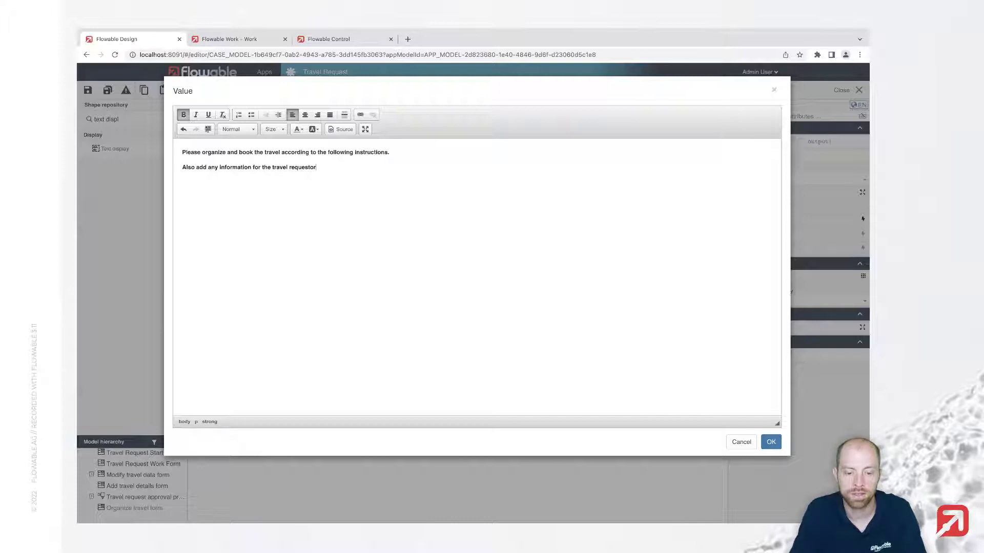
pyautogui.write(' like the h')
pyautogui.write('ote')
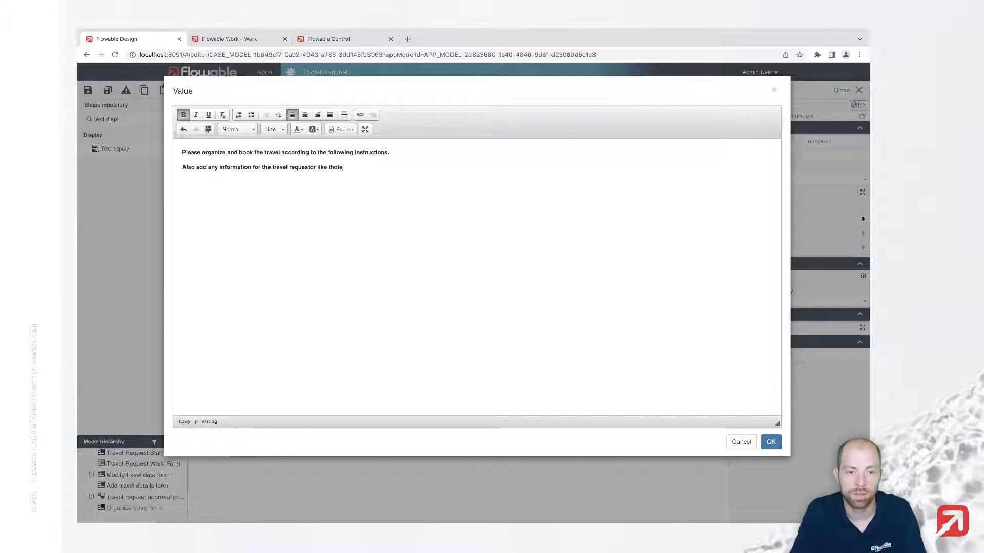
pyautogui.press('BackSpace')
pyautogui.press('BackSpace')
pyautogui.press('BackSpace')
pyautogui.press('BackSpace')
pyautogui.press('BackSpace')
pyautogui.write('the hotel and')
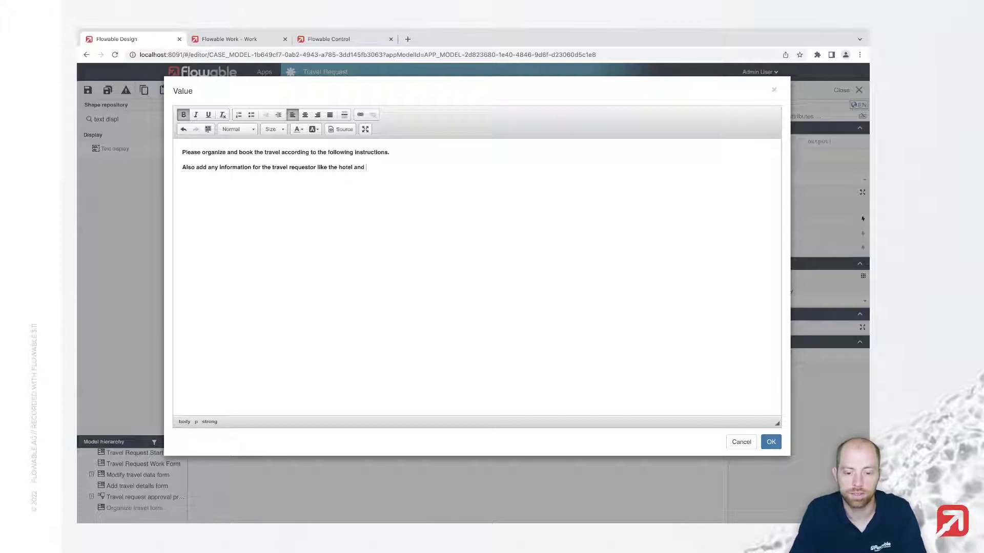
pyautogui.write(' flight information.')
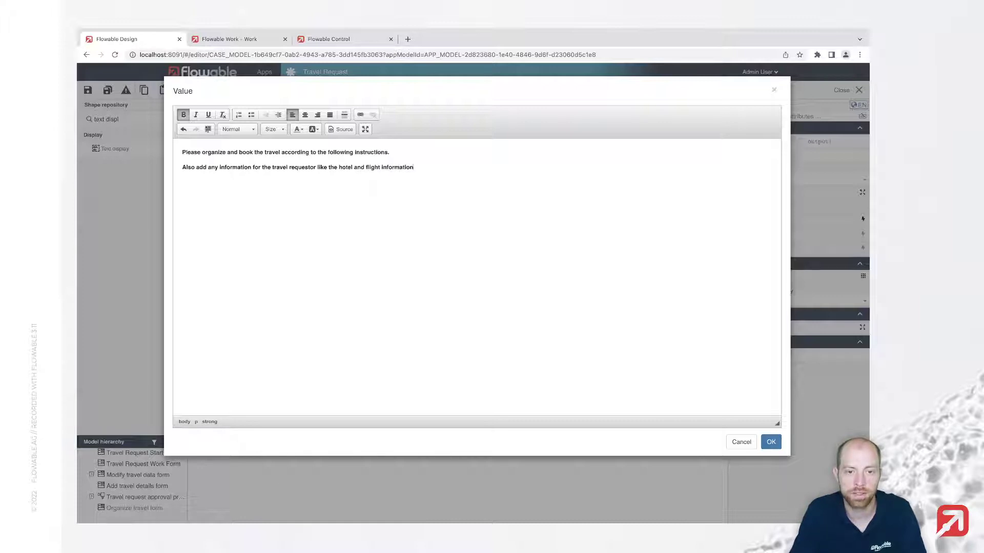
pyautogui.hotkey('shift', 'Home')
pyautogui.hotkey('ctrl', 'b')
pyautogui.press('End')
# Add the line 'If available, also upload any documents (e.g. vouchers)' and confirm the text
pyautogui.press('Return')
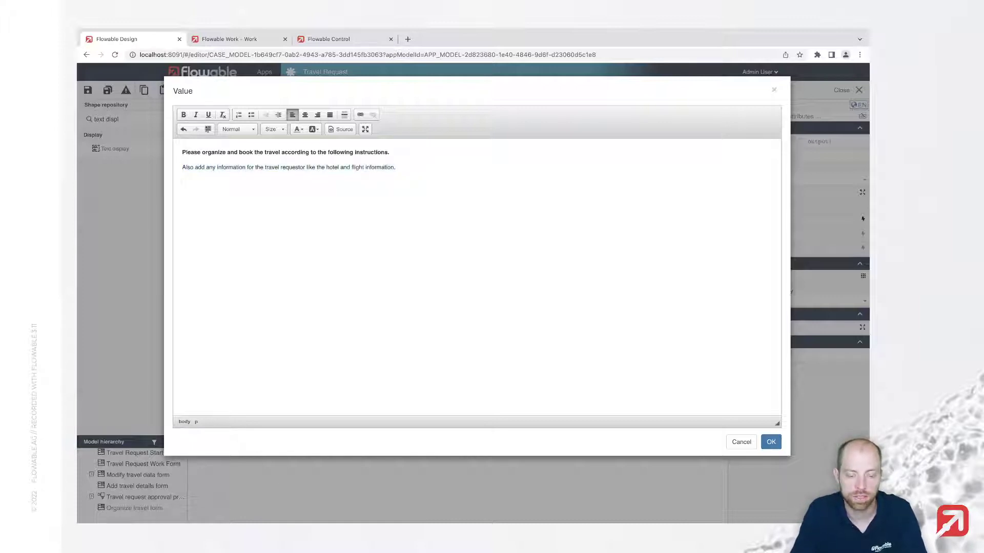
pyautogui.write('If avai')
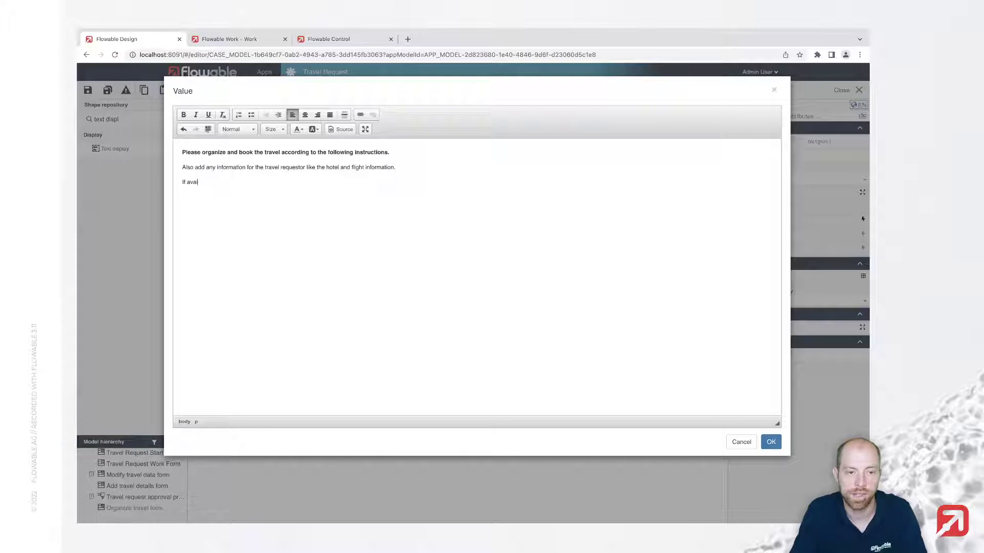
pyautogui.write('lable, also ')
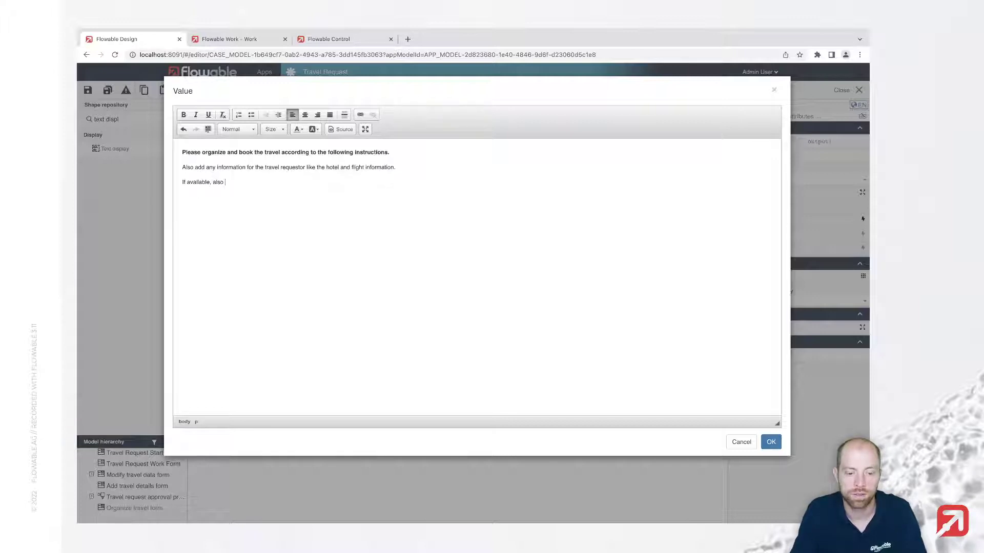
pyautogui.write('upload any docu')
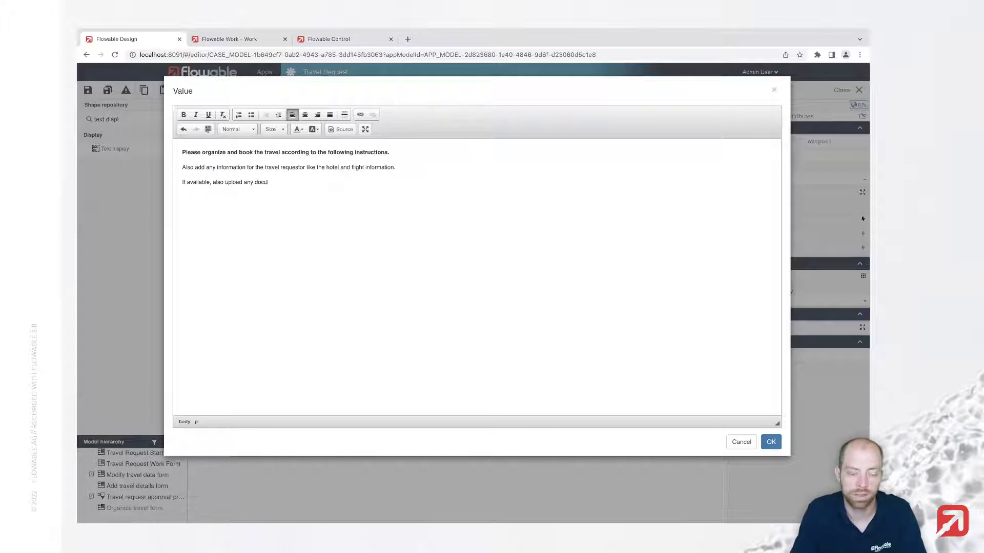
pyautogui.write('ments (e.g. v')
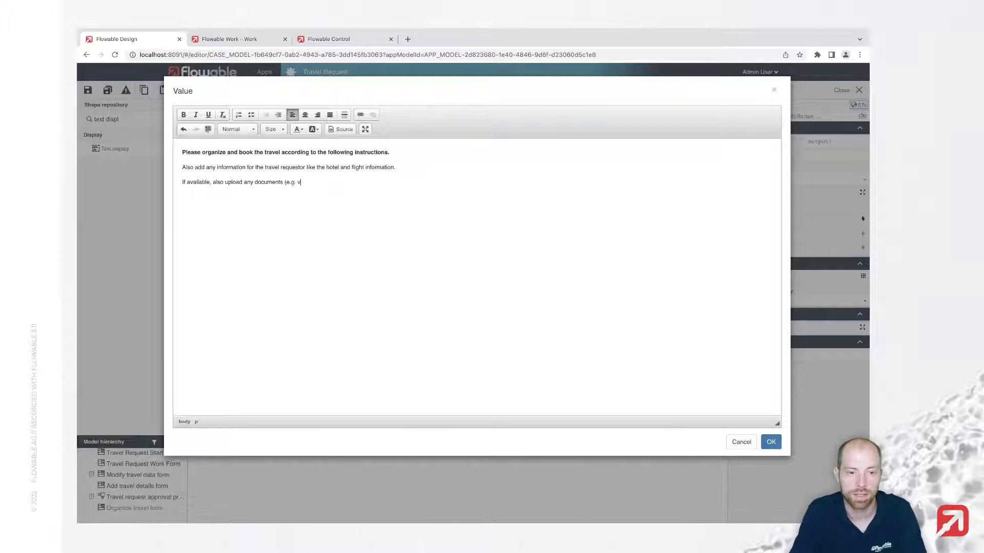
pyautogui.write('ouch')
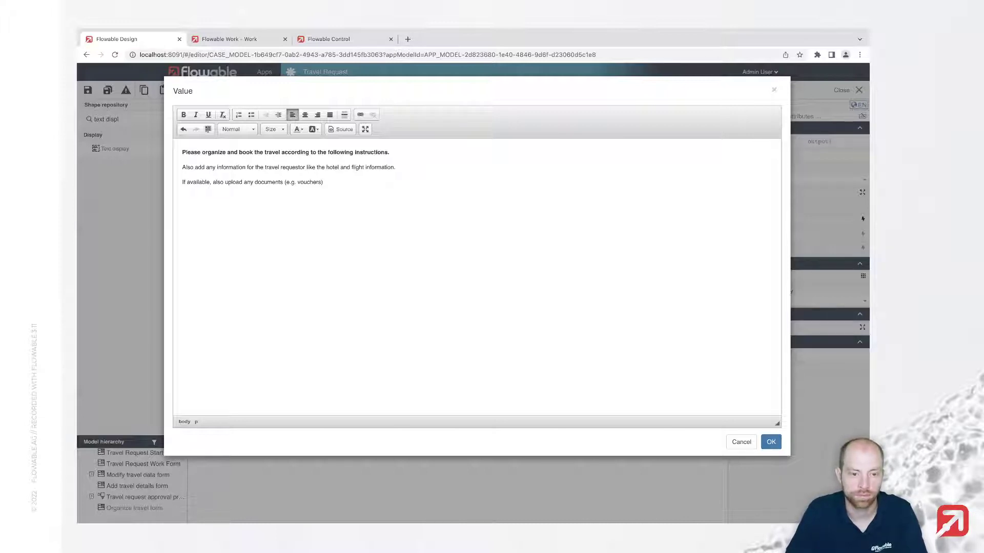
pyautogui.write('ers)')
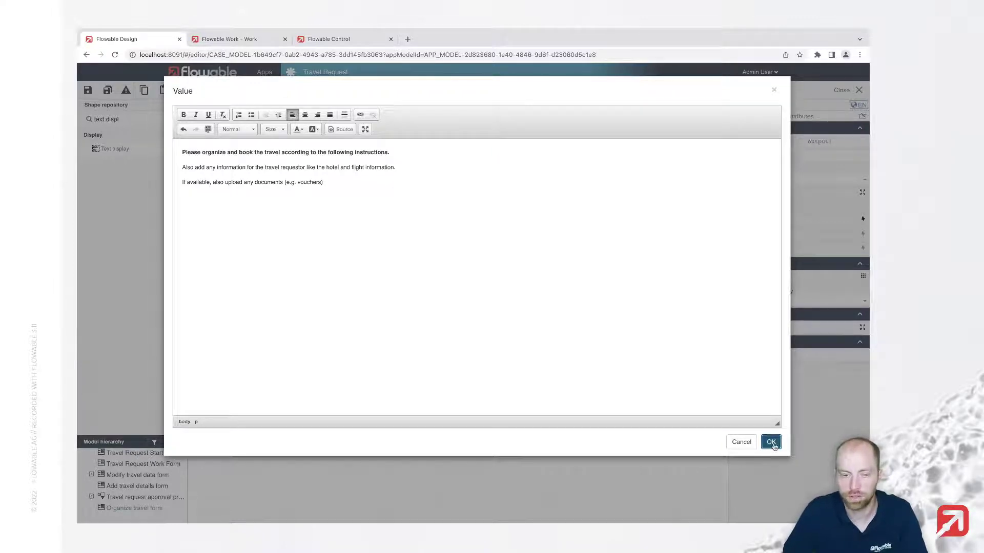
pyautogui.click(771, 441)
# Add a required multiline text field labelled 'Travel details' below the instructions
pyautogui.doubleClick(142, 121)
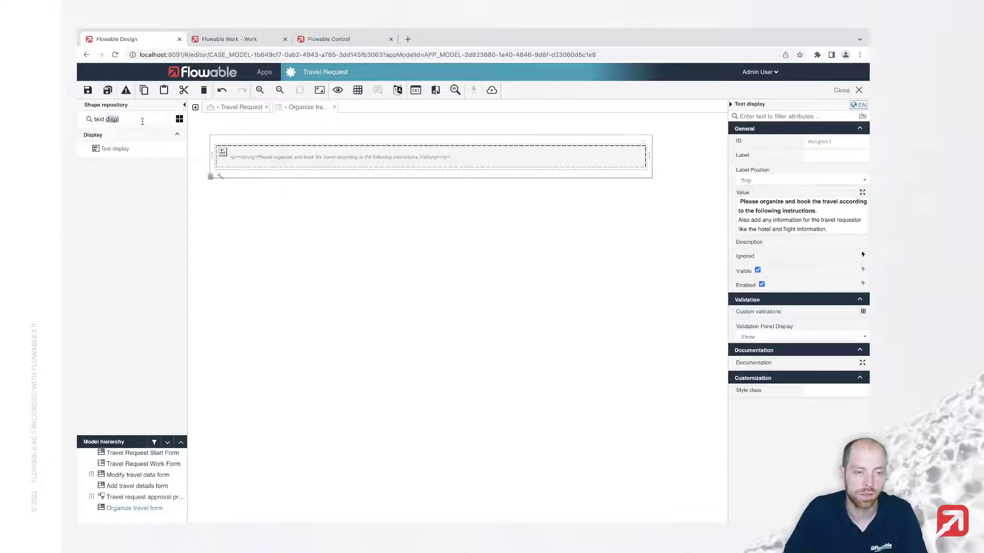
pyautogui.press('BackSpace')
pyautogui.press('BackSpace')
pyautogui.press('BackSpace')
pyautogui.press('BackSpace')
pyautogui.press('BackSpace')
pyautogui.press('BackSpace')
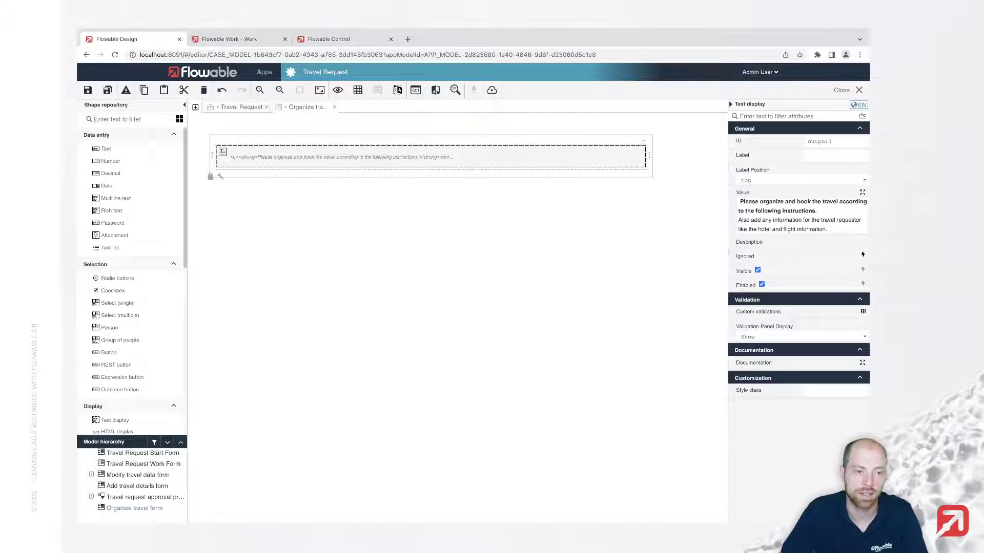
pyautogui.moveTo(118, 199); pyautogui.dragTo(301, 176)
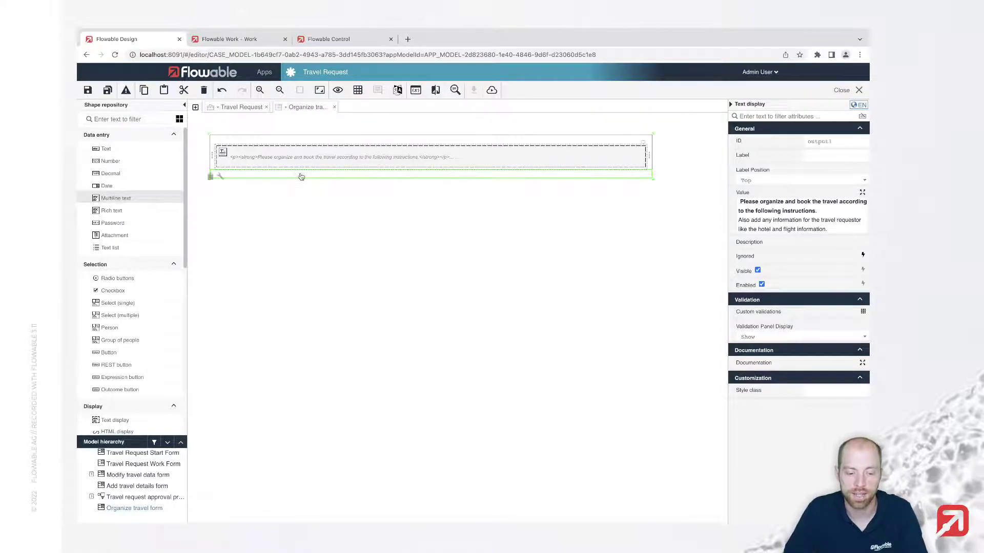
pyautogui.write('Trave')
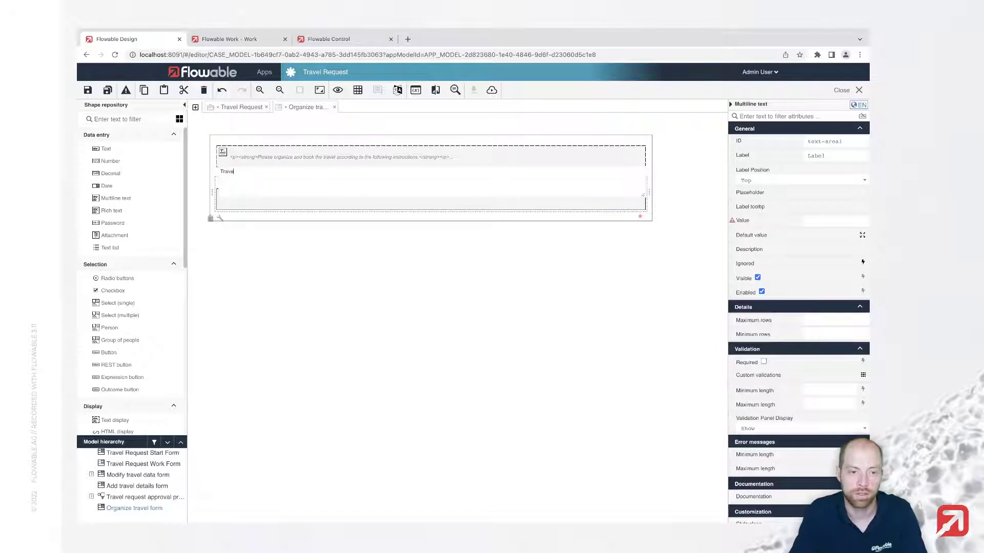
pyautogui.write('l details')
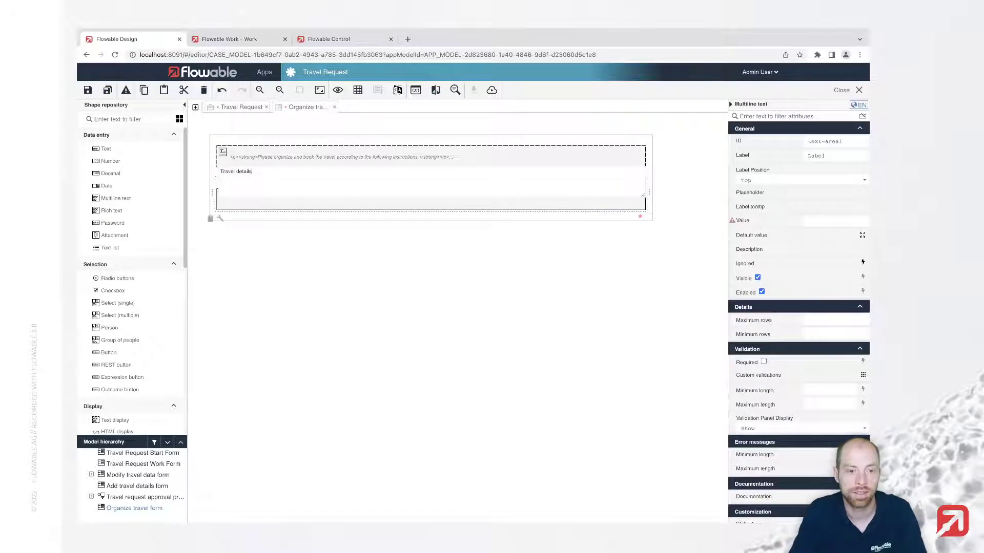
pyautogui.press('Return')
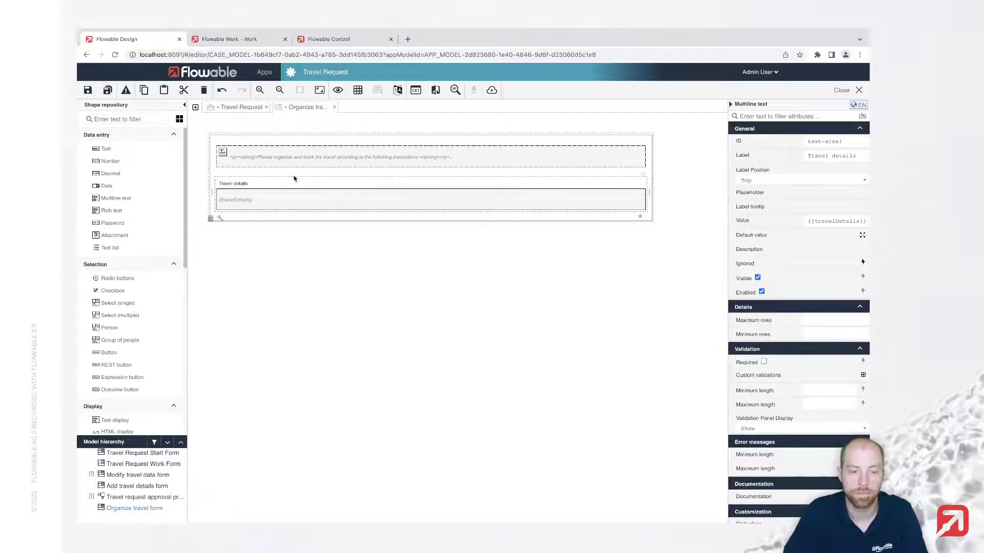
pyautogui.click(640, 217)
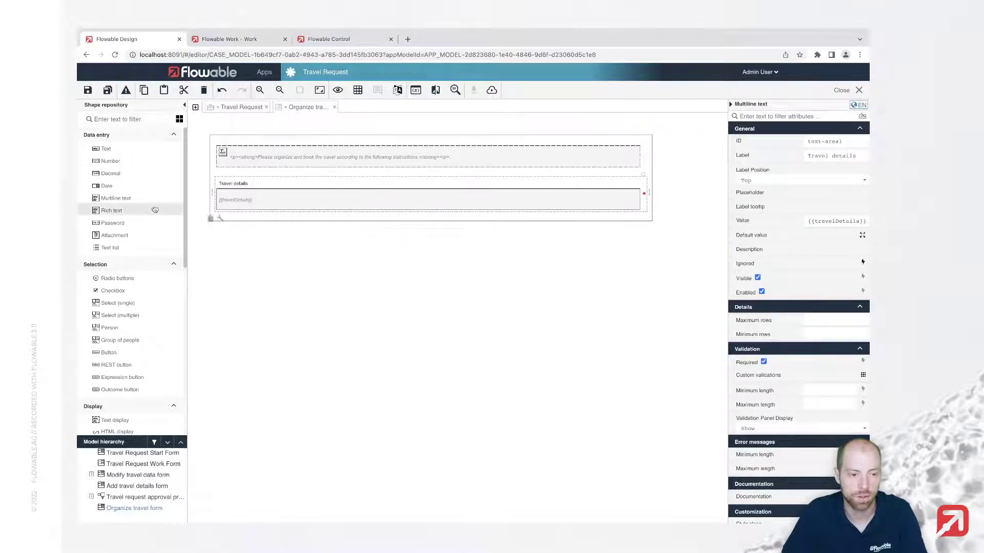
# Add an attachment field labelled 'Attachments' below Travel details
pyautogui.moveTo(113, 236); pyautogui.dragTo(303, 218)
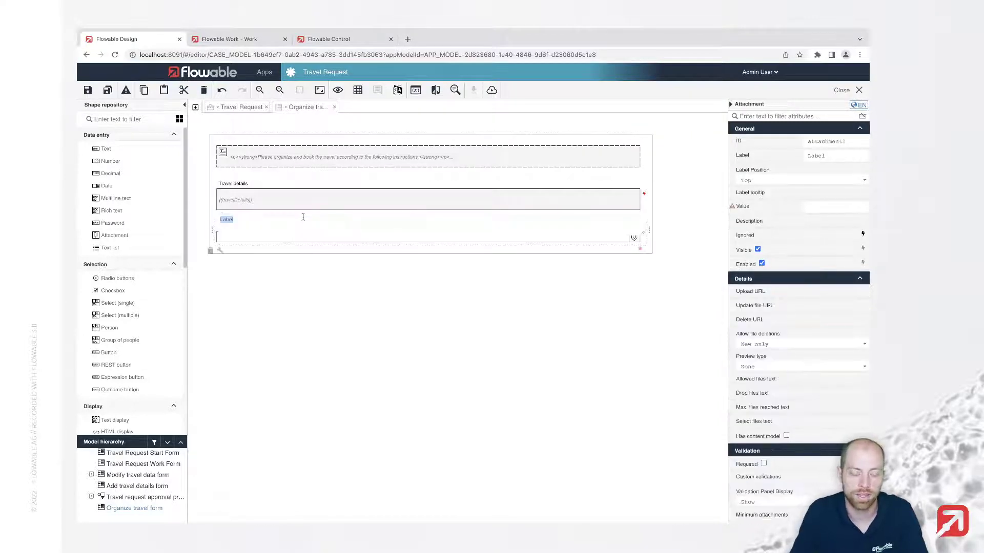
pyautogui.write('Attachments')
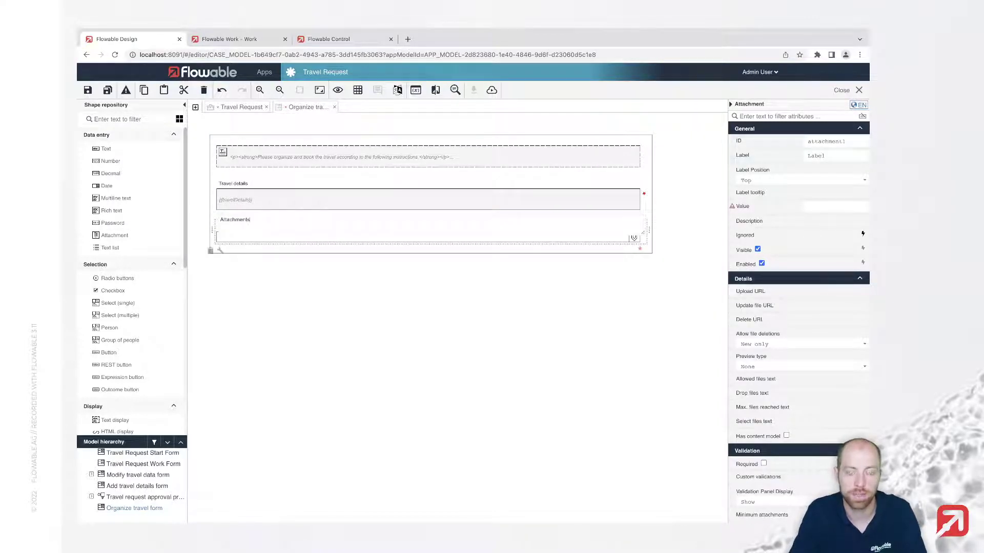
pyautogui.press('Return')
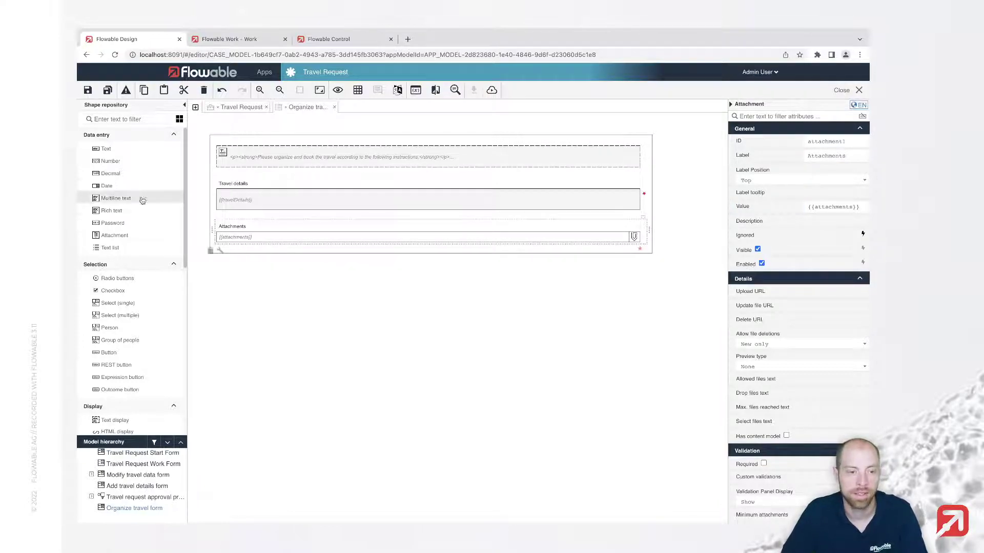
# Search the shapes for 'sub' and place a subform below the Attachments field
pyautogui.click(119, 118)
pyautogui.write('sub')
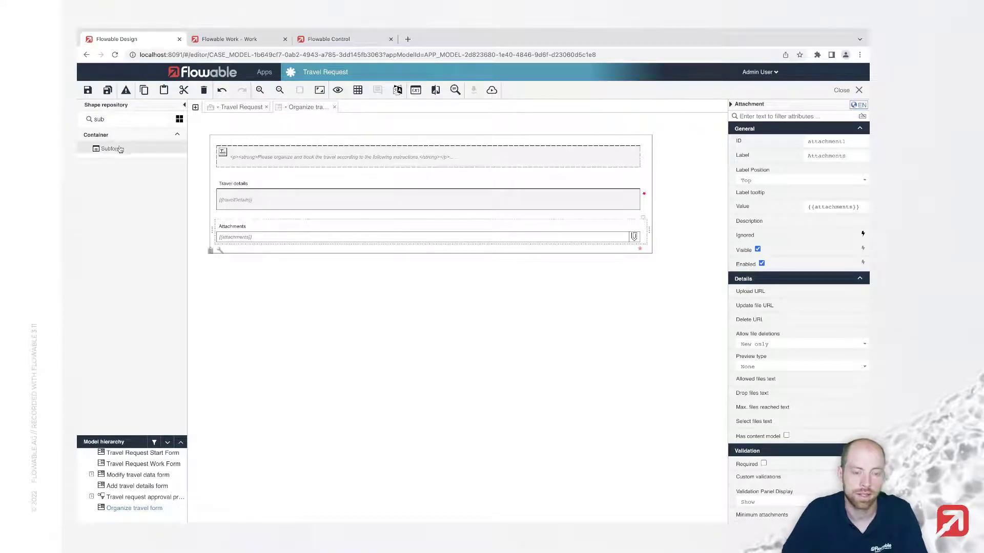
pyautogui.moveTo(121, 149); pyautogui.dragTo(336, 247)
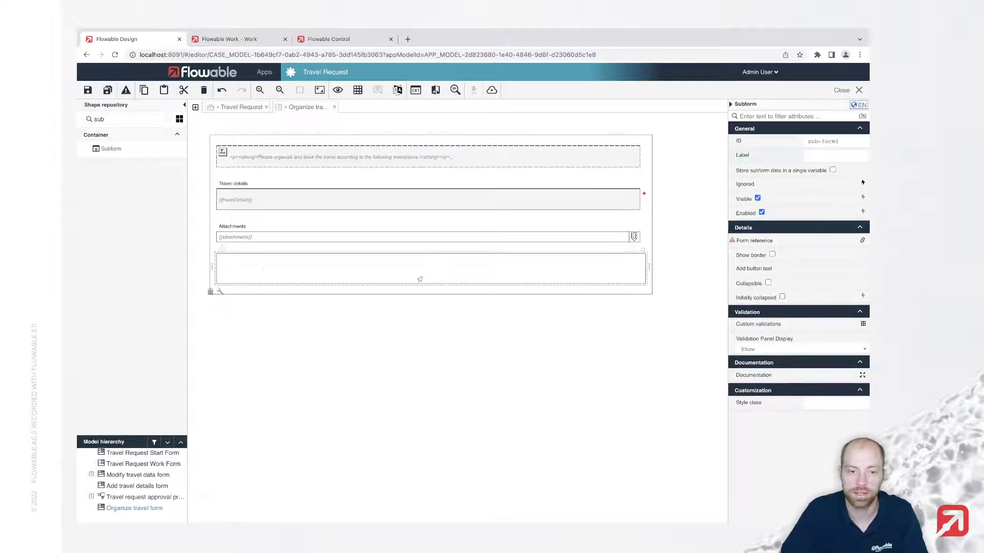
# Set the subform's form reference to the existing Travel Request Work Form
pyautogui.click(752, 245)
pyautogui.click(790, 253)
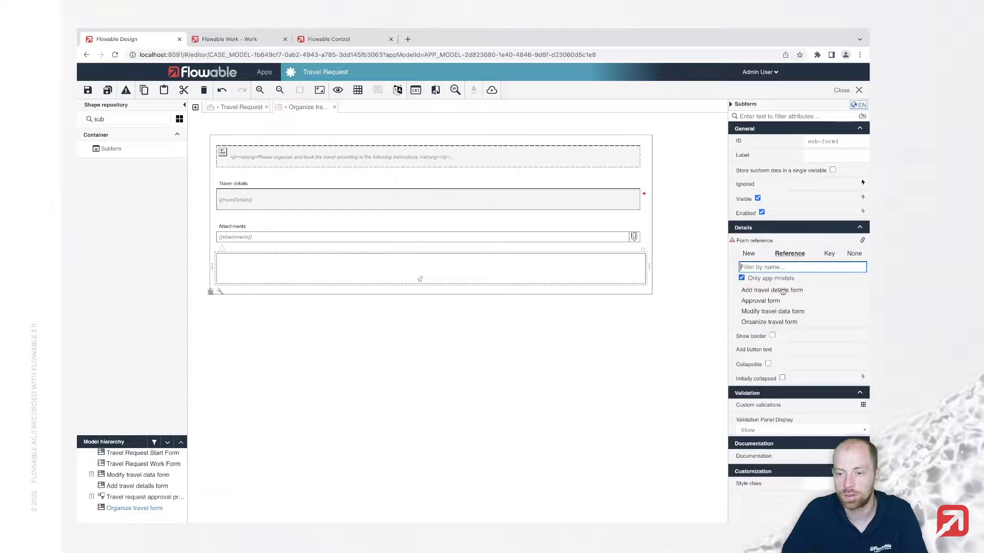
pyautogui.write('work')
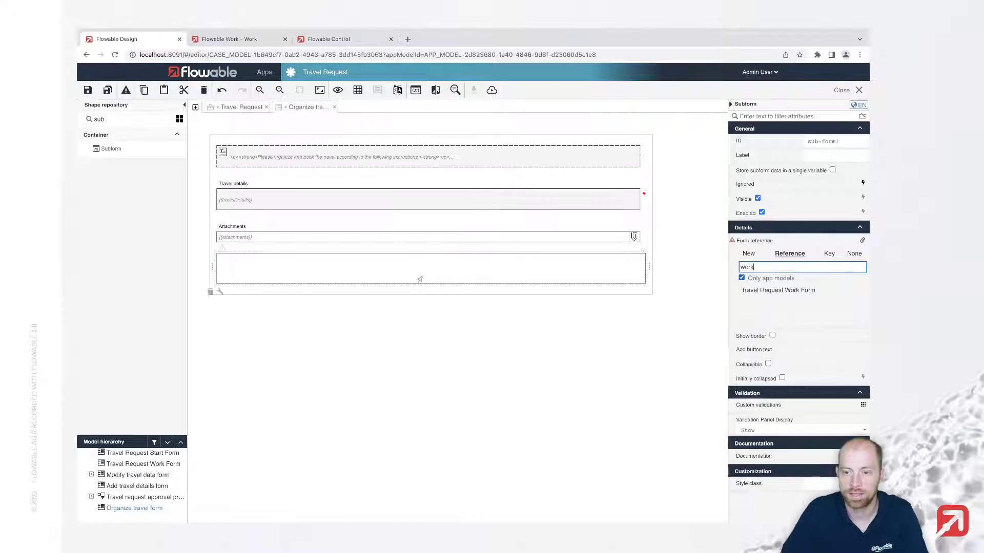
pyautogui.click(775, 290)
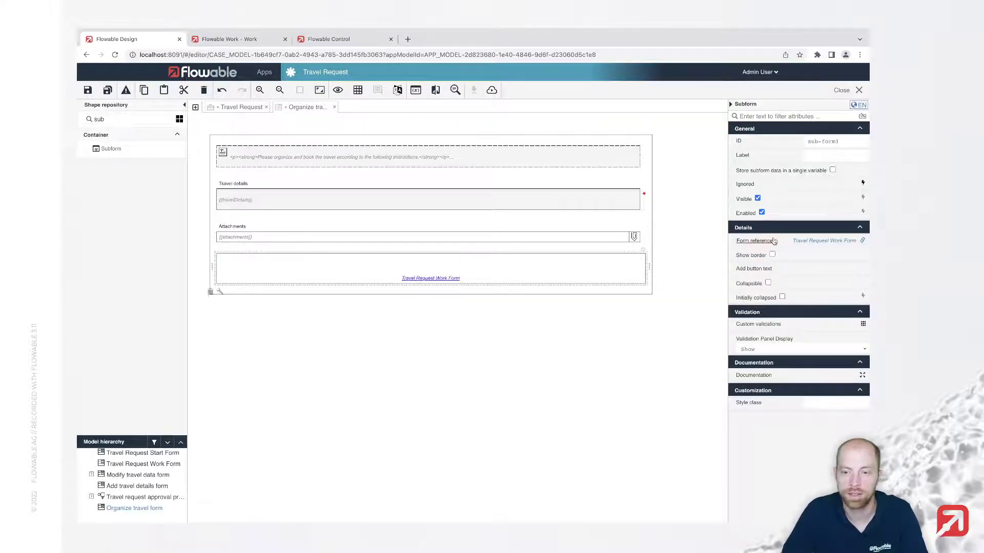
# Insert a horizontal line between the Attachments field and the subform
pyautogui.doubleClick(121, 121)
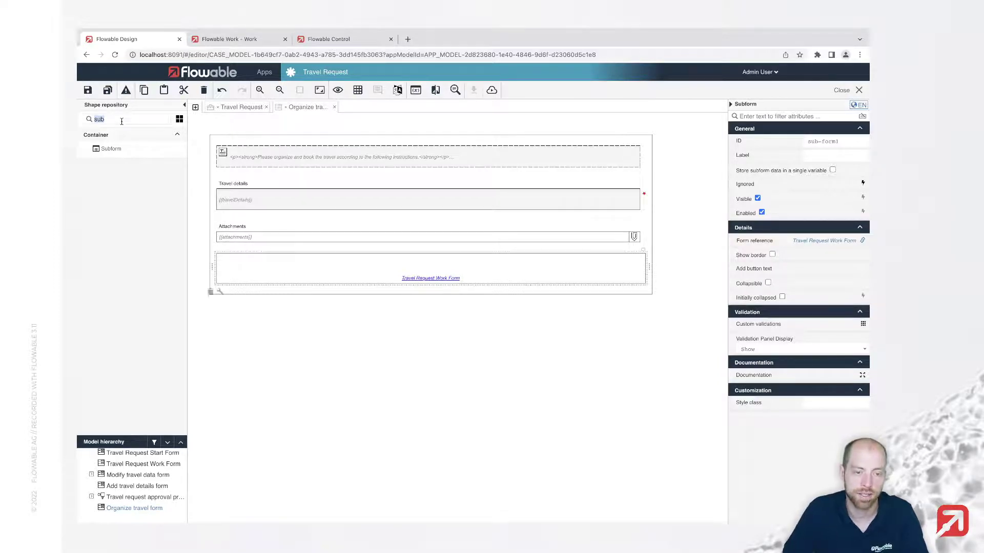
pyautogui.press('BackSpace')
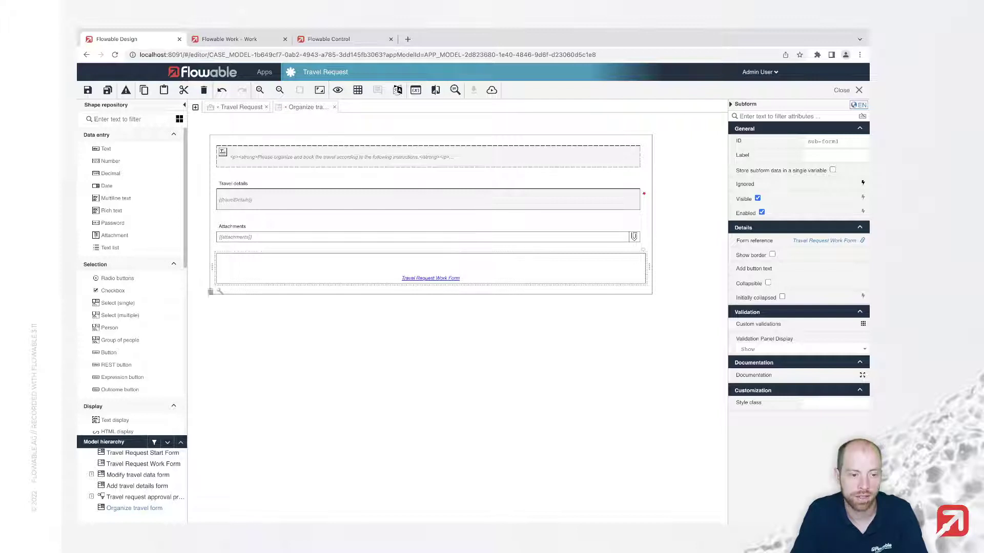
pyautogui.write('hi')
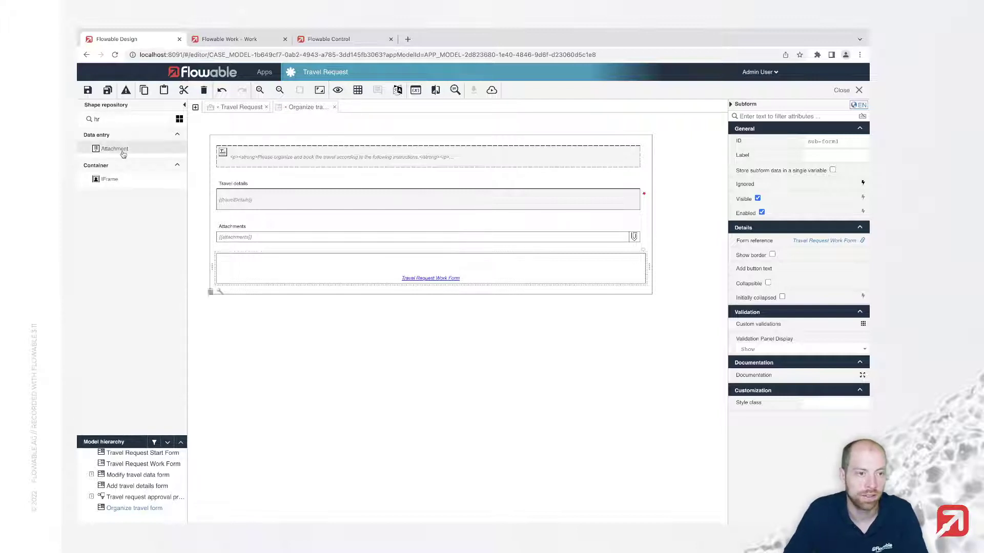
pyautogui.press('BackSpace')
pyautogui.write('ori')
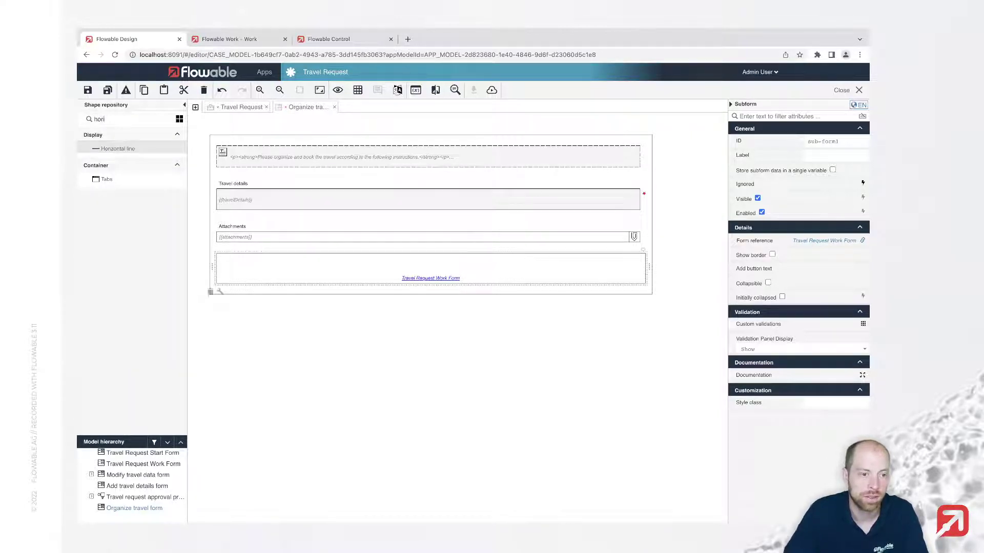
pyautogui.moveTo(123, 148); pyautogui.dragTo(315, 249)
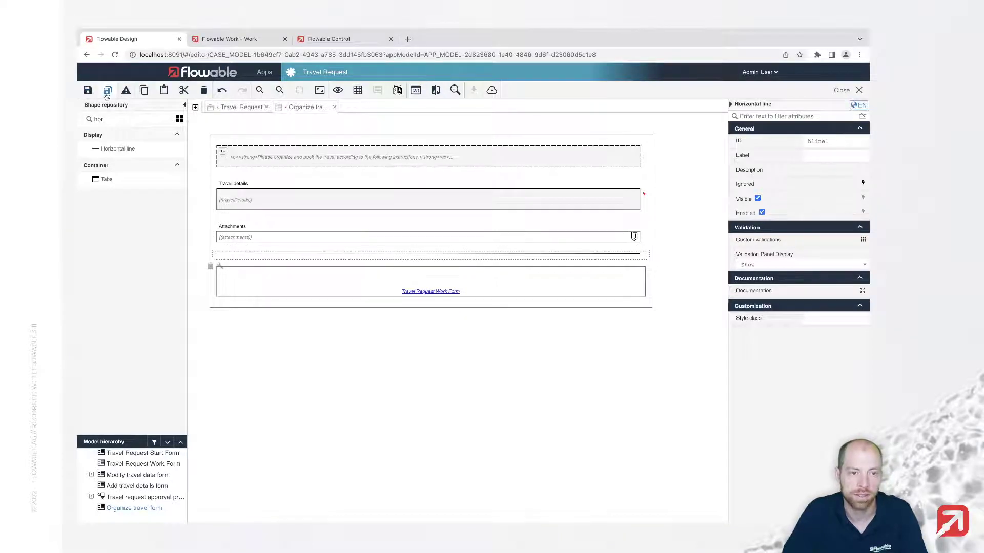
# Save the Organize travel form, check its runtime preview, then return to the designer
pyautogui.hotkey('ctrl', 's')
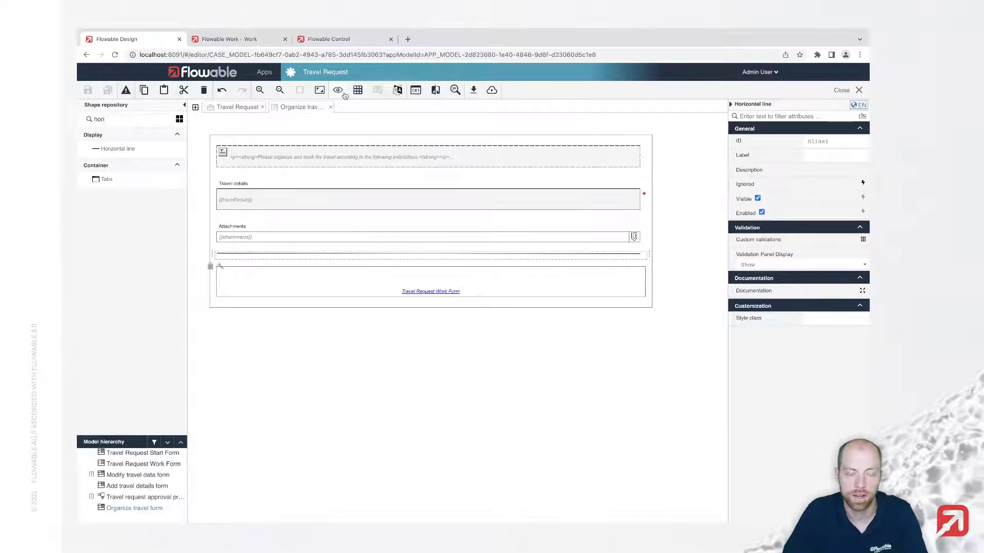
pyautogui.click(344, 91)
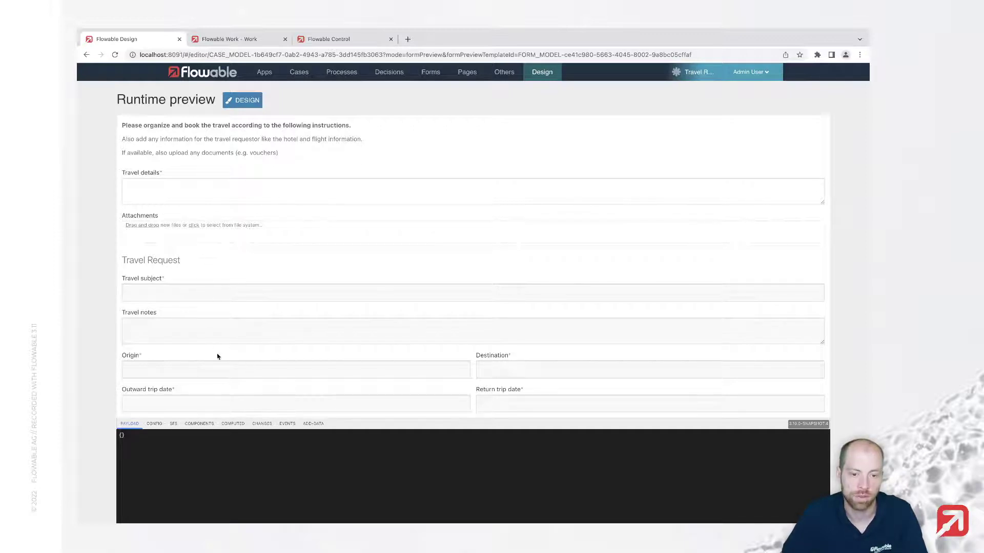
pyautogui.click(243, 102)
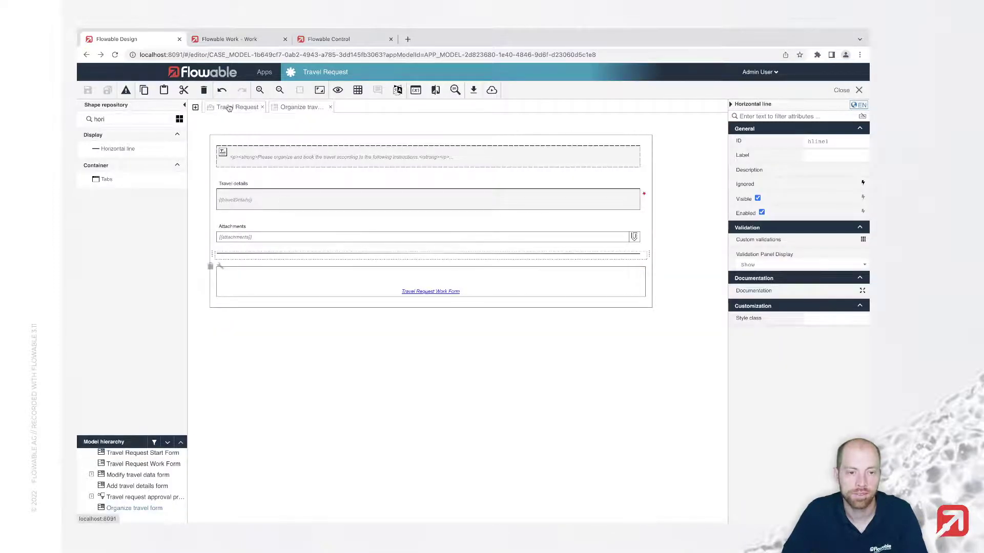
# Return to the Travel Request case model and open its Travel Request Start Form
pyautogui.click(229, 108)
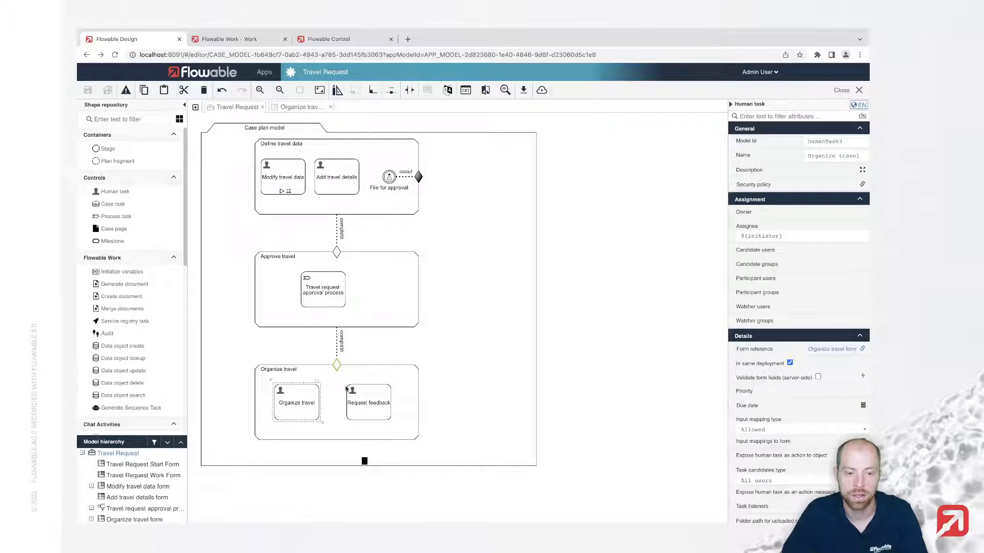
pyautogui.click(451, 358)
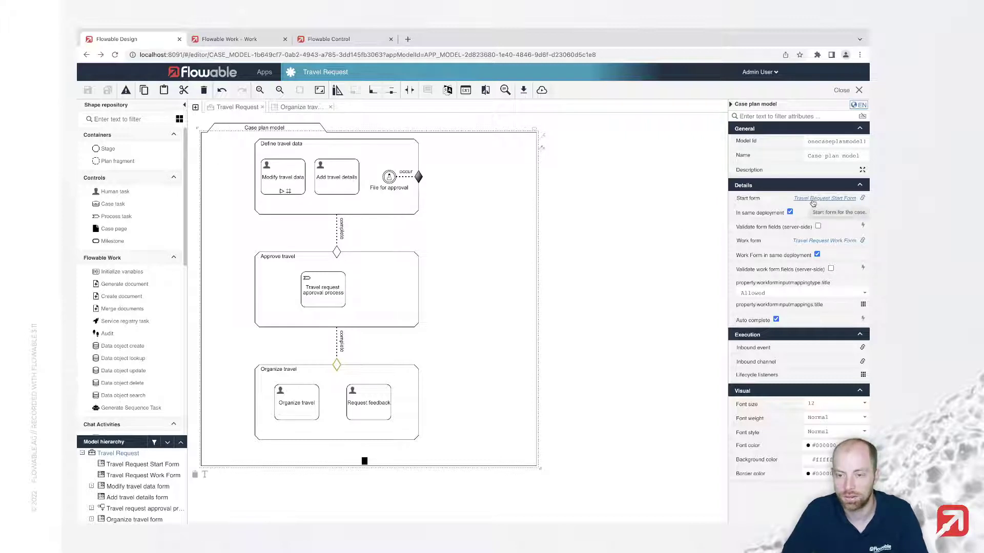
pyautogui.click(813, 200)
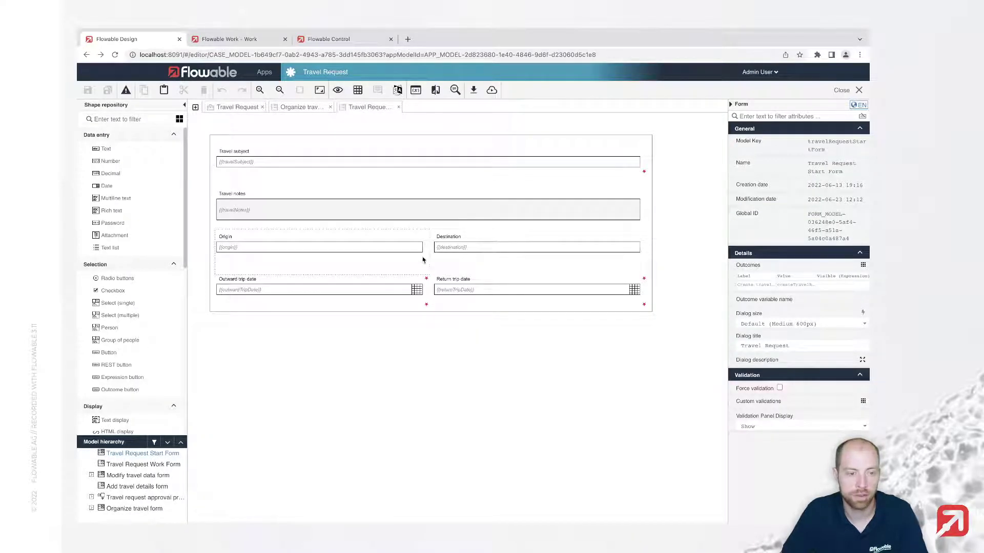
# Add a 'Travel agent' person field bound to {{travelAgentId}} below the trip dates and save
pyautogui.click(129, 118)
pyautogui.write('person')
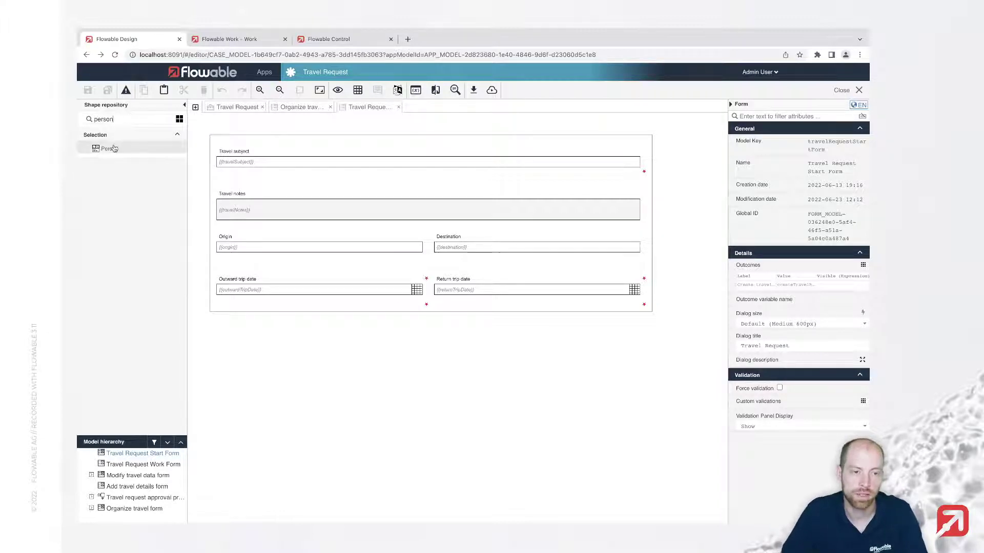
pyautogui.moveTo(115, 150); pyautogui.dragTo(300, 311)
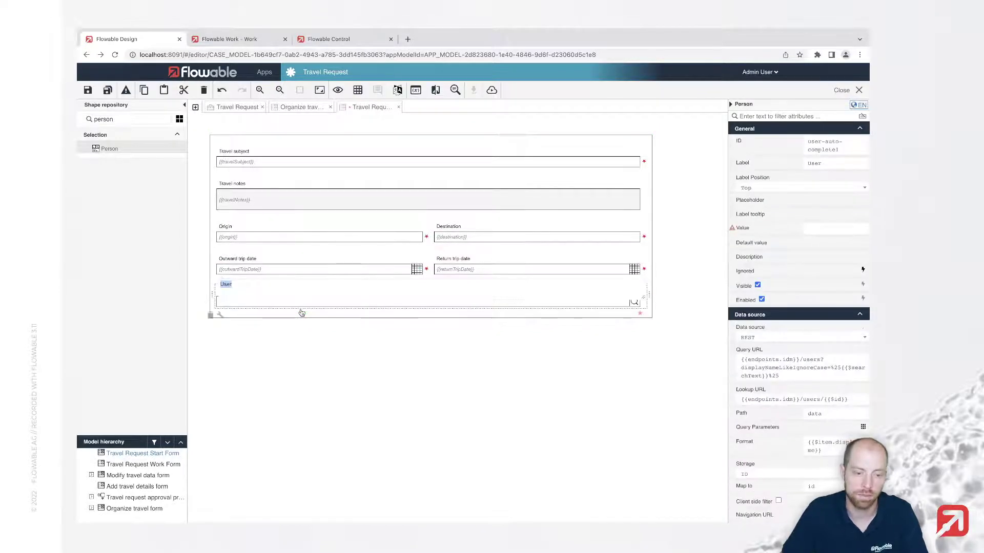
pyautogui.write('T')
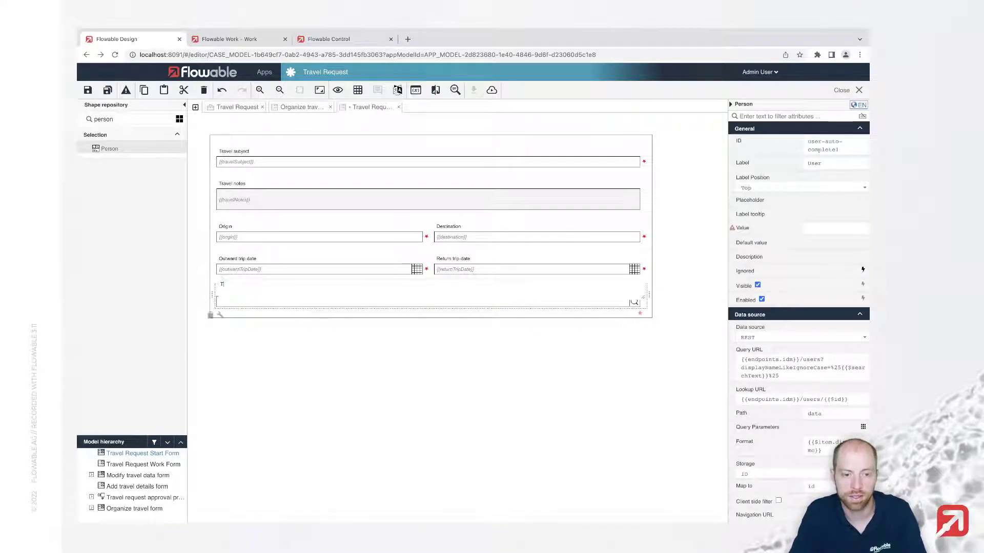
pyautogui.write('ravel ')
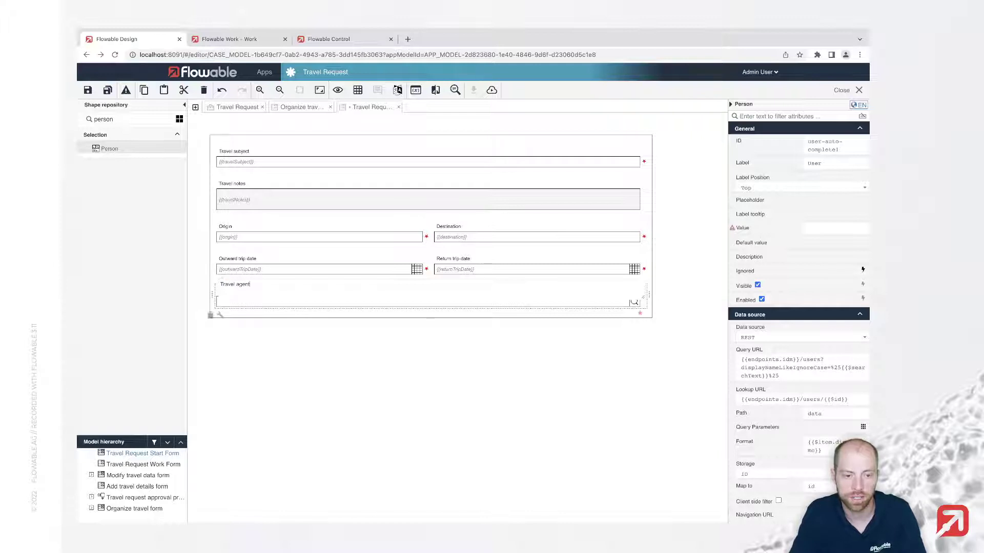
pyautogui.write('agent')
pyautogui.press('Return')
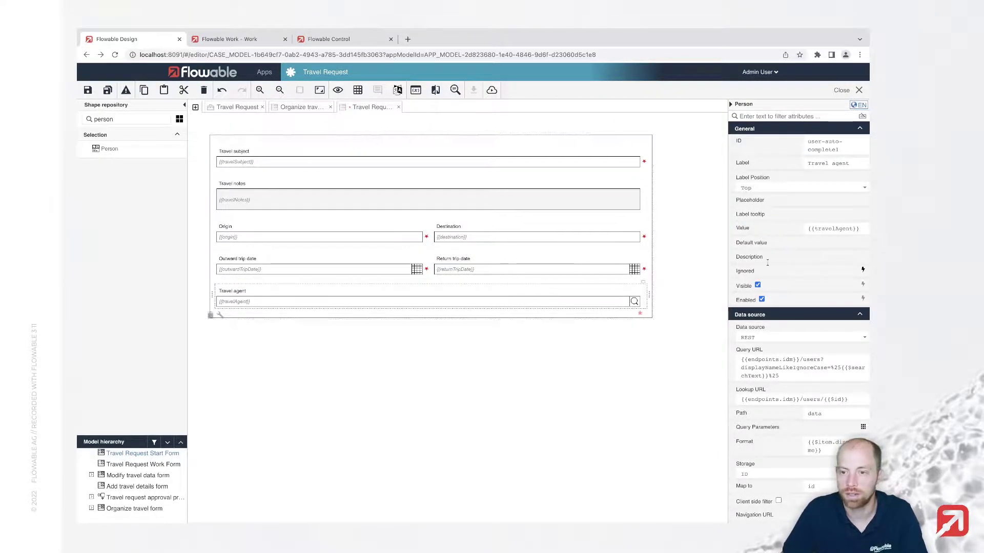
pyautogui.click(855, 229)
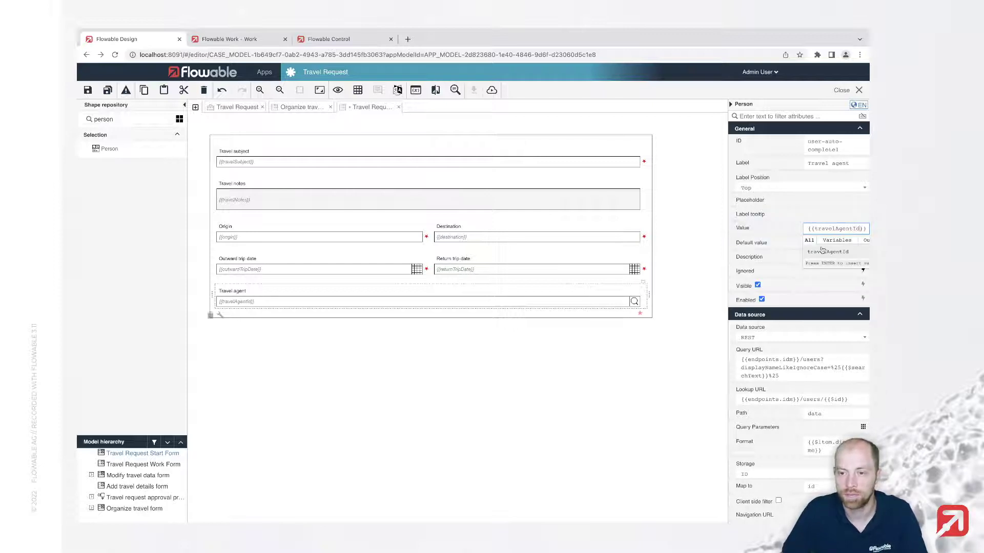
pyautogui.scroll(-3, 782, 357)
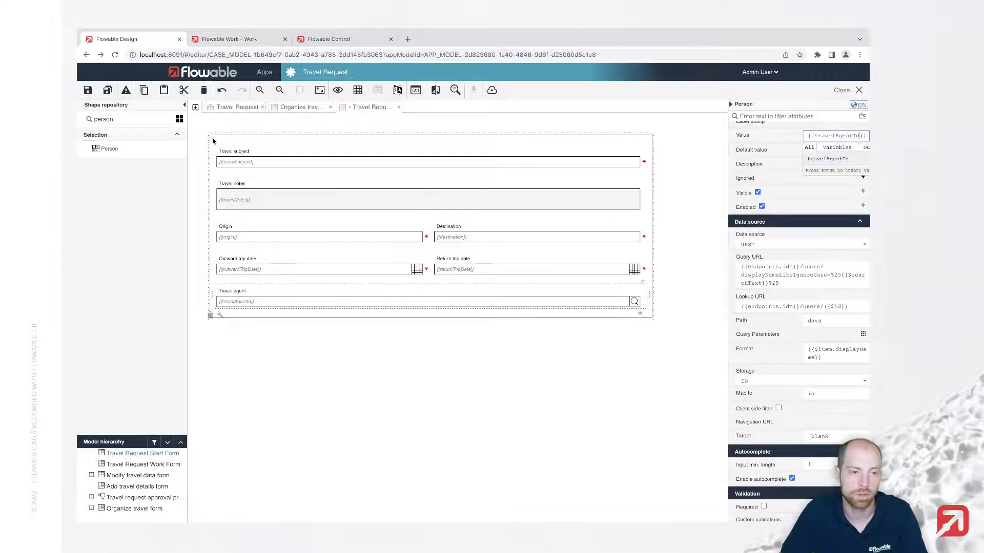
pyautogui.click(108, 91)
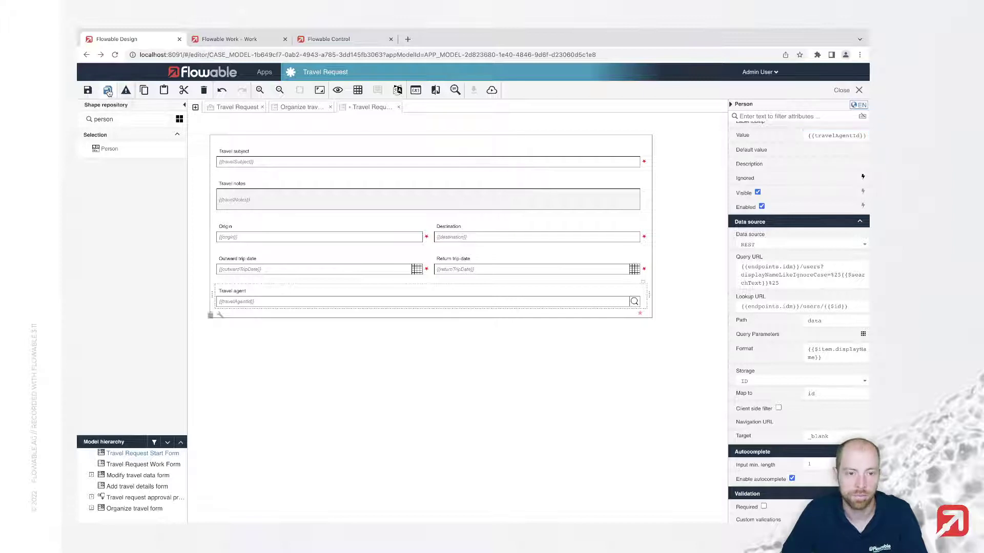
# In the Travel Request case model, change Organize travel's assignee from initiator to ${travelAgentId}
pyautogui.click(241, 107)
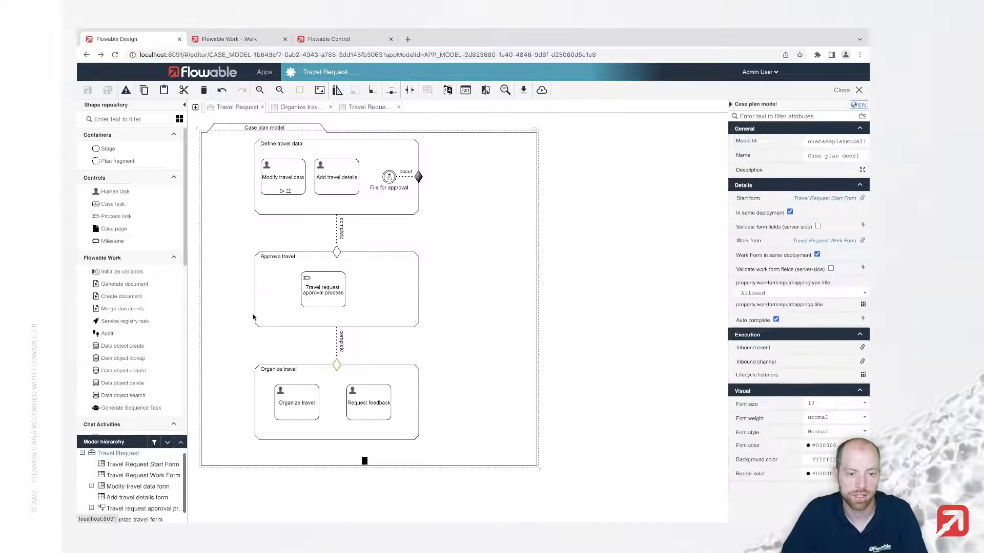
pyautogui.click(284, 402)
pyautogui.doubleClick(759, 235)
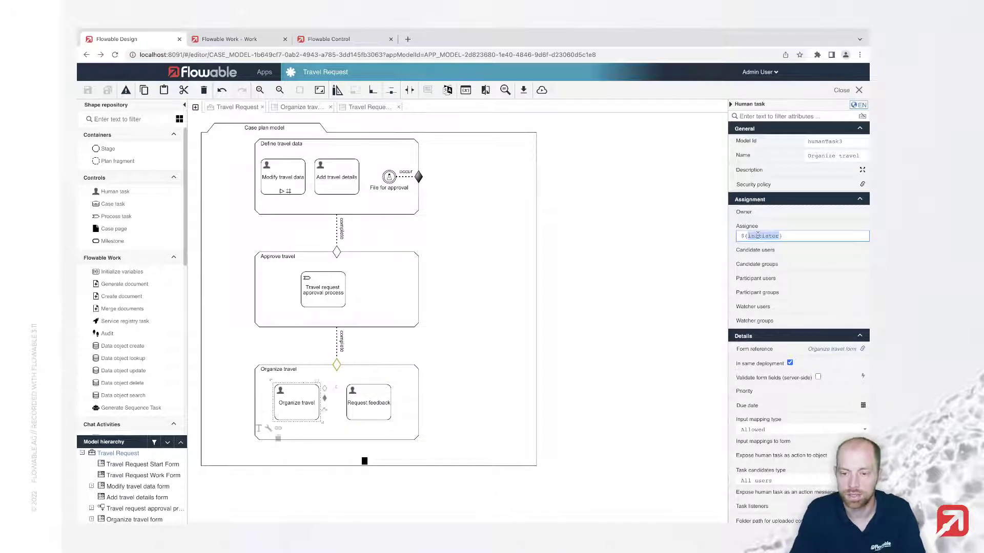
pyautogui.write('trav')
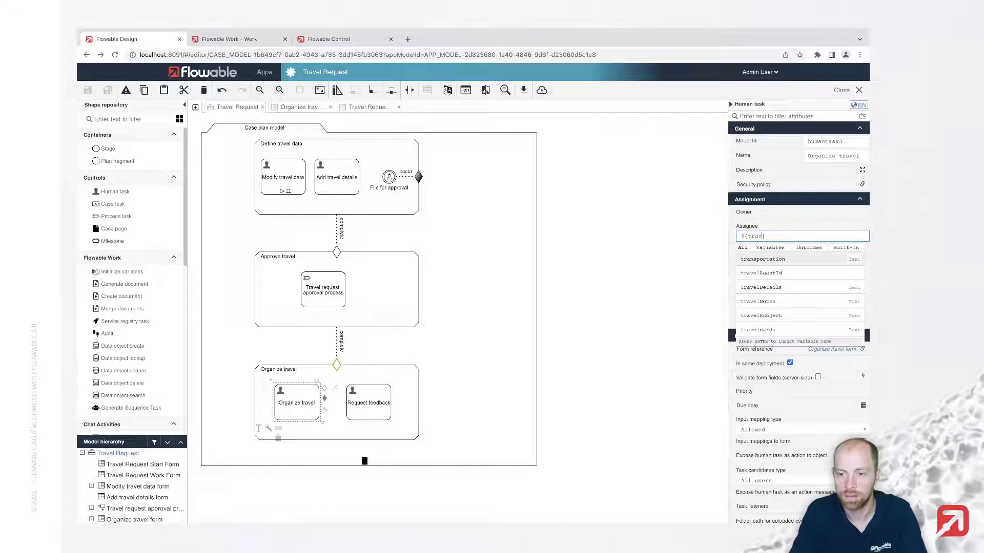
pyautogui.press('Return')
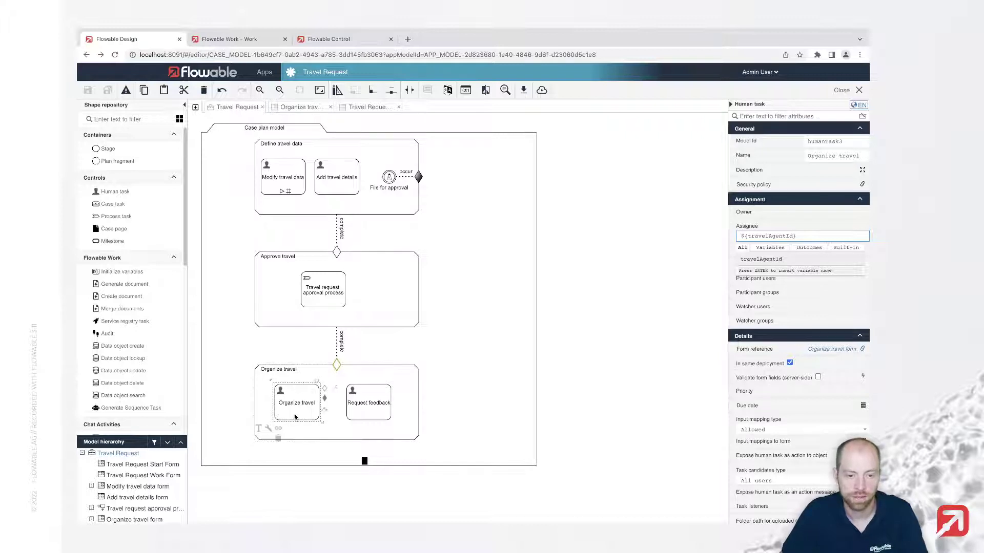
pyautogui.click(362, 407)
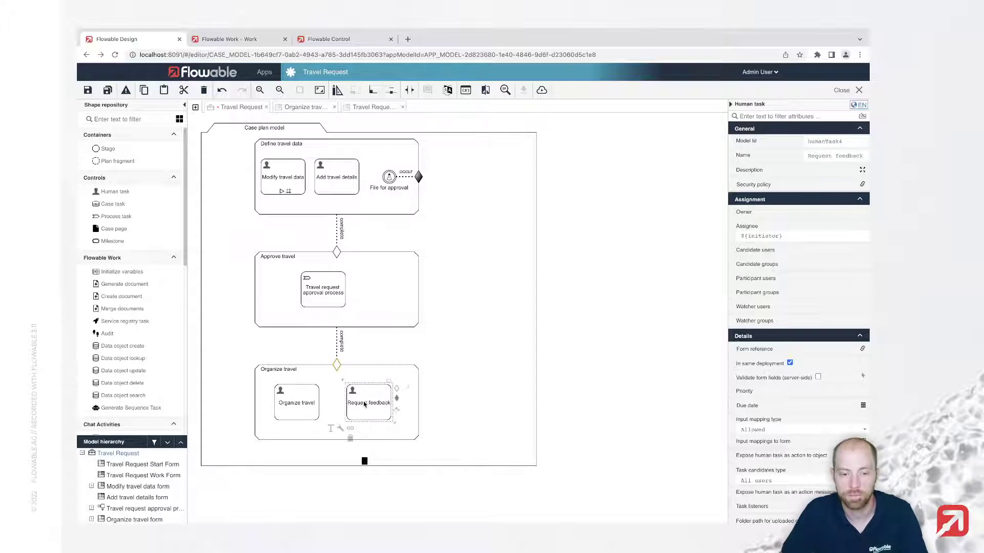
# Enable Manual activation and Repetition on the Request feedback task
pyautogui.scroll(-5, 814, 379)
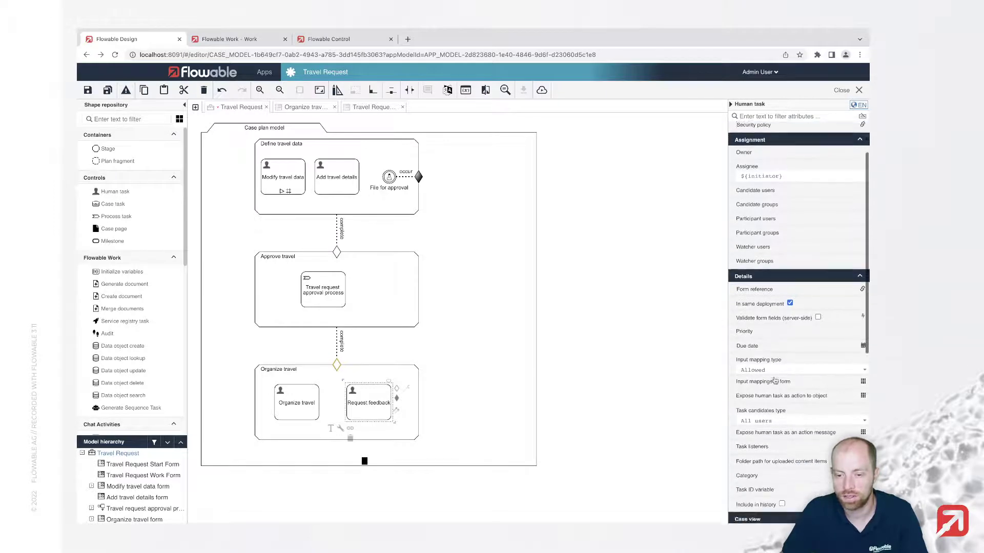
pyautogui.scroll(-2, 780, 388)
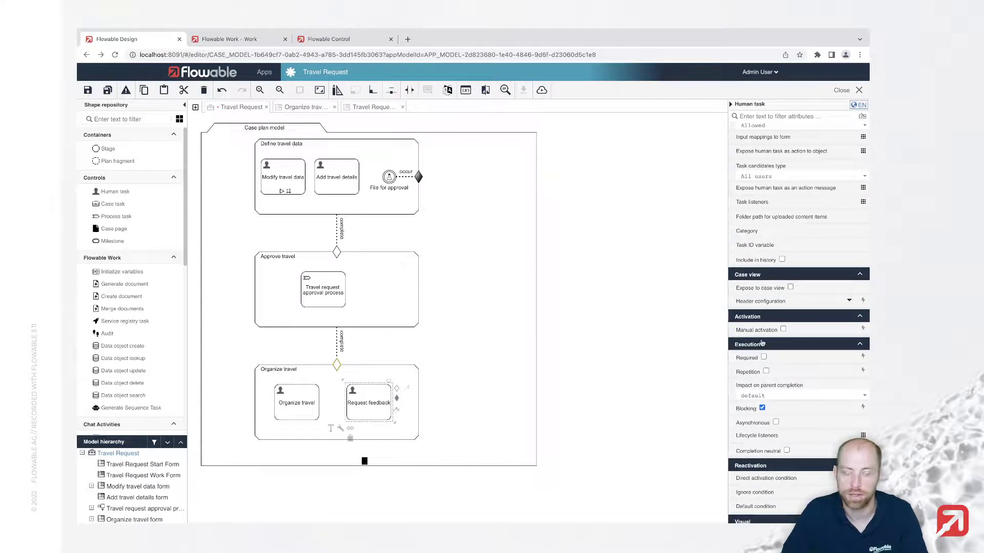
pyautogui.click(783, 330)
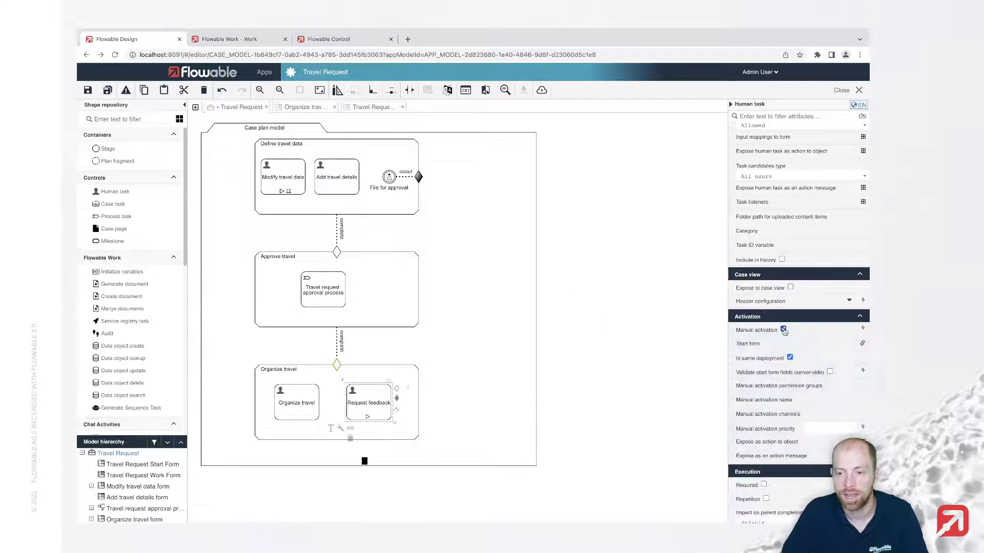
pyautogui.scroll(-2, 776, 333)
pyautogui.scroll(-2, 774, 334)
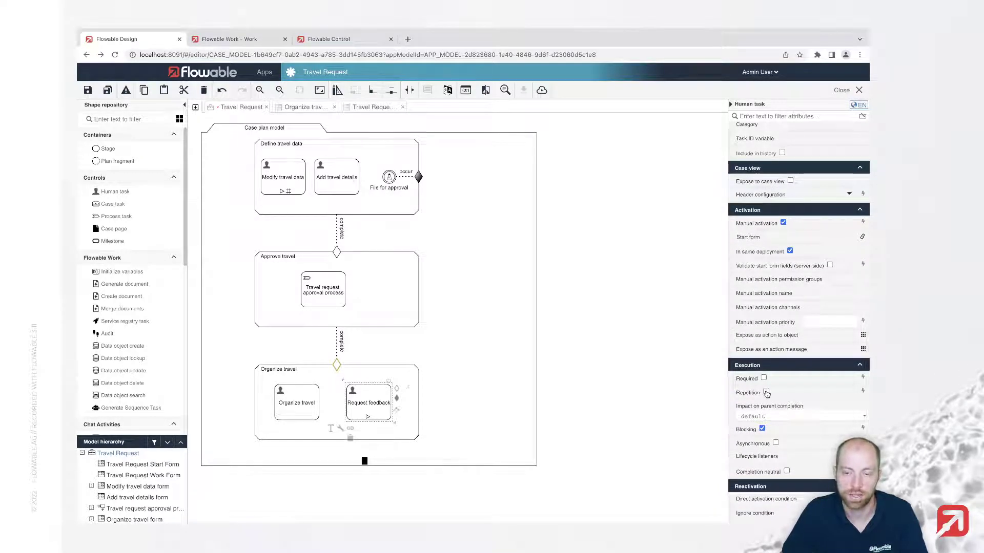
pyautogui.click(766, 392)
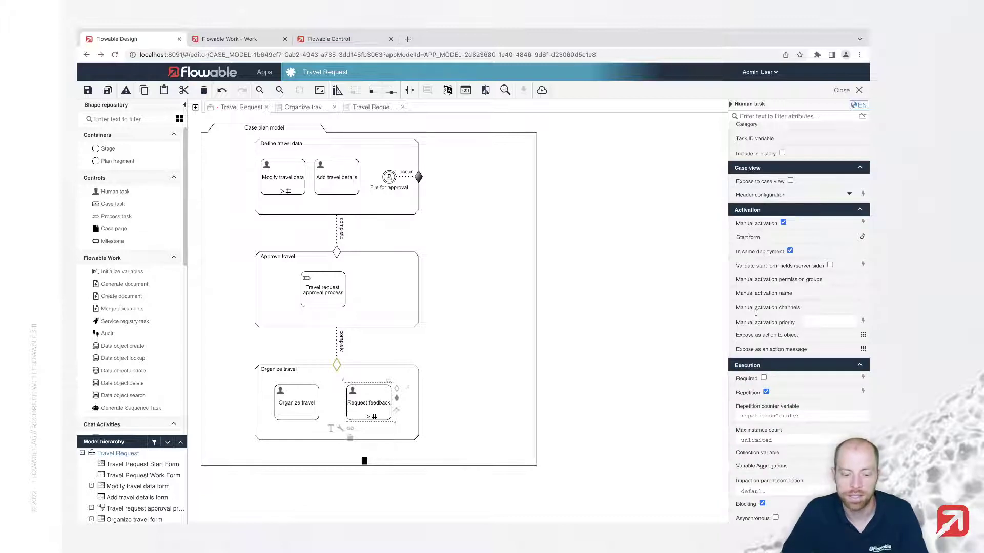
# Create a new start form named 'Request Feedback Form' for the task
pyautogui.scroll(1, 764, 302)
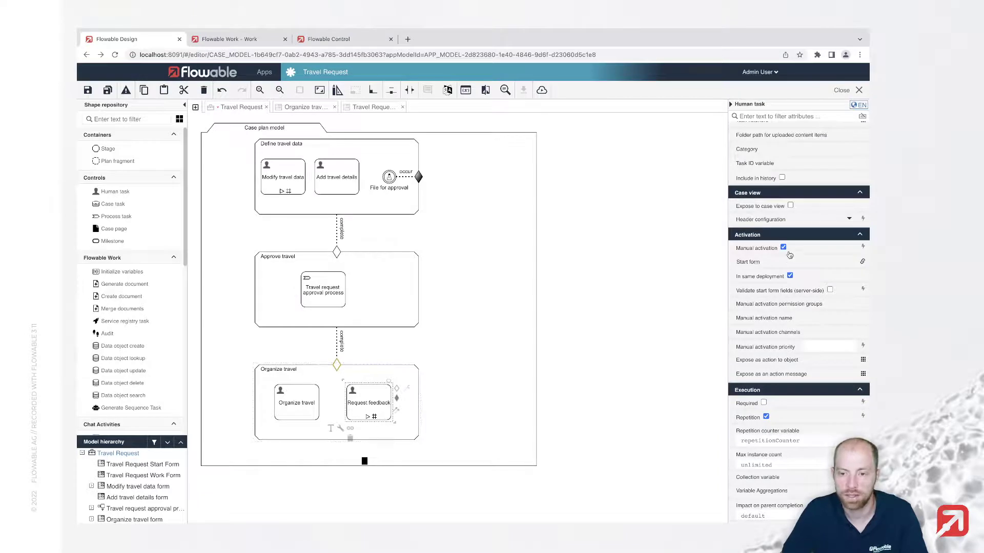
pyautogui.click(757, 264)
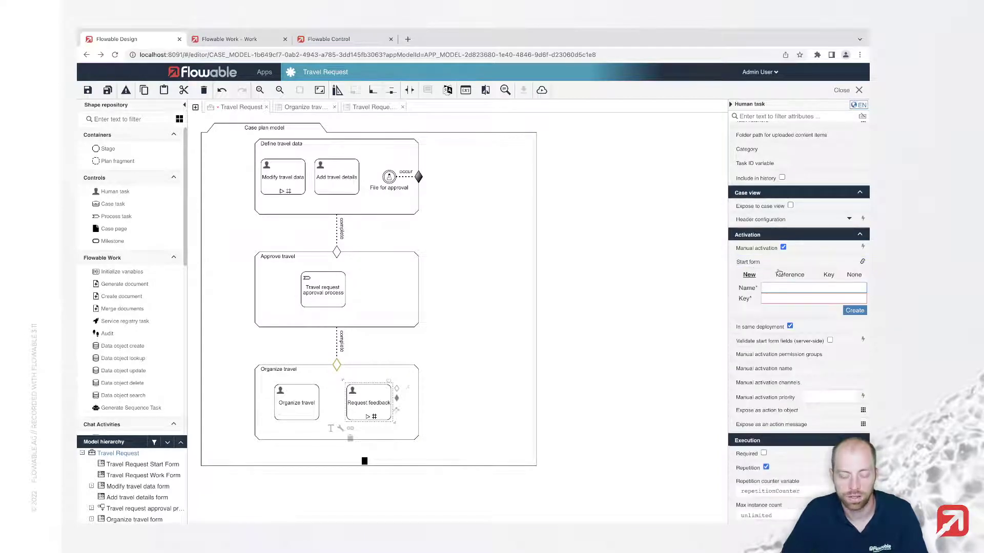
pyautogui.moveTo(779, 274)
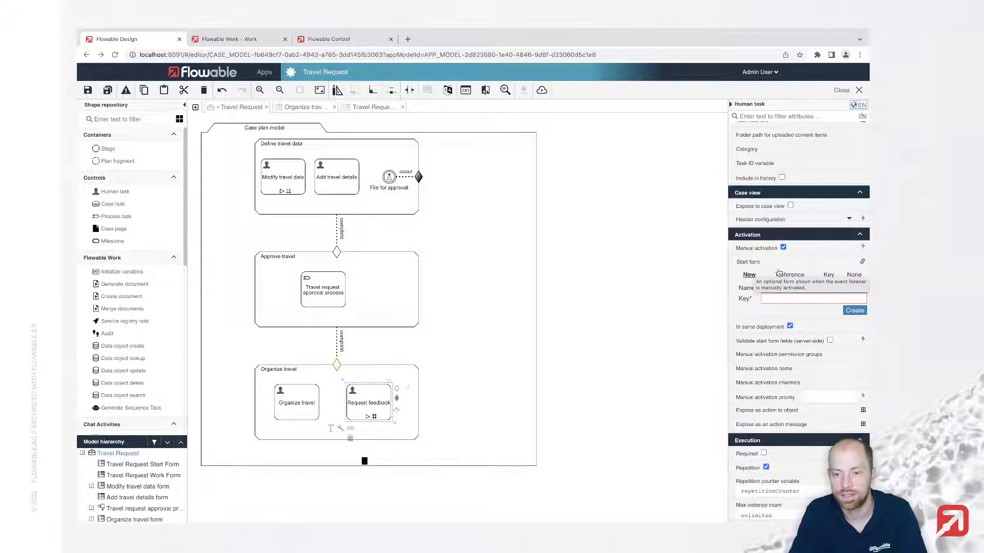
pyautogui.write('Req')
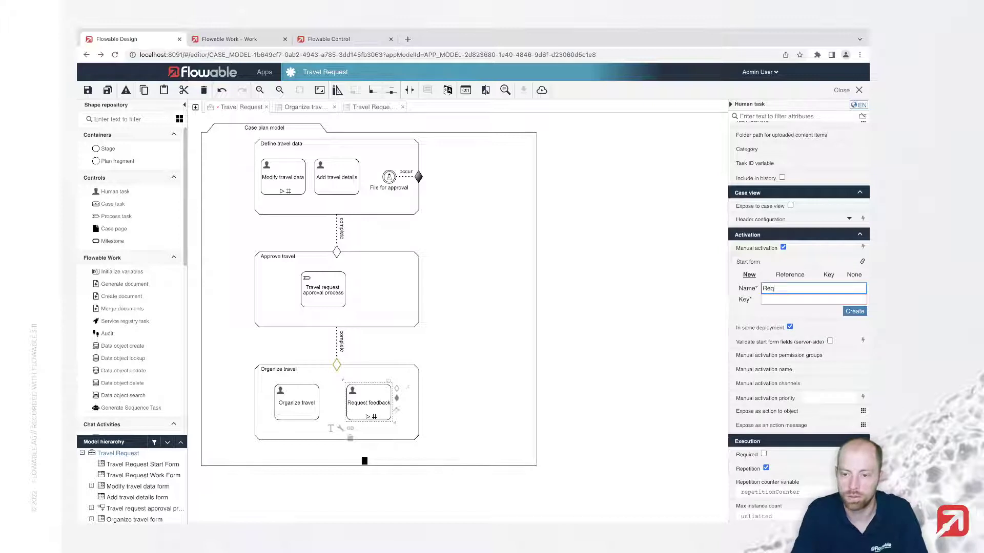
pyautogui.write('uest Feedback F')
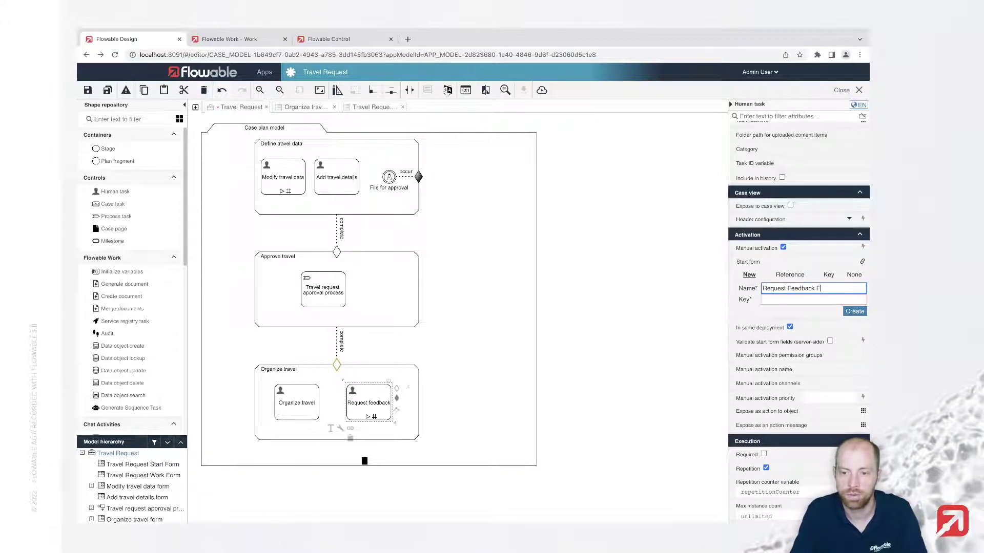
pyautogui.write('orm')
pyautogui.press('Tab')
pyautogui.press('Return')
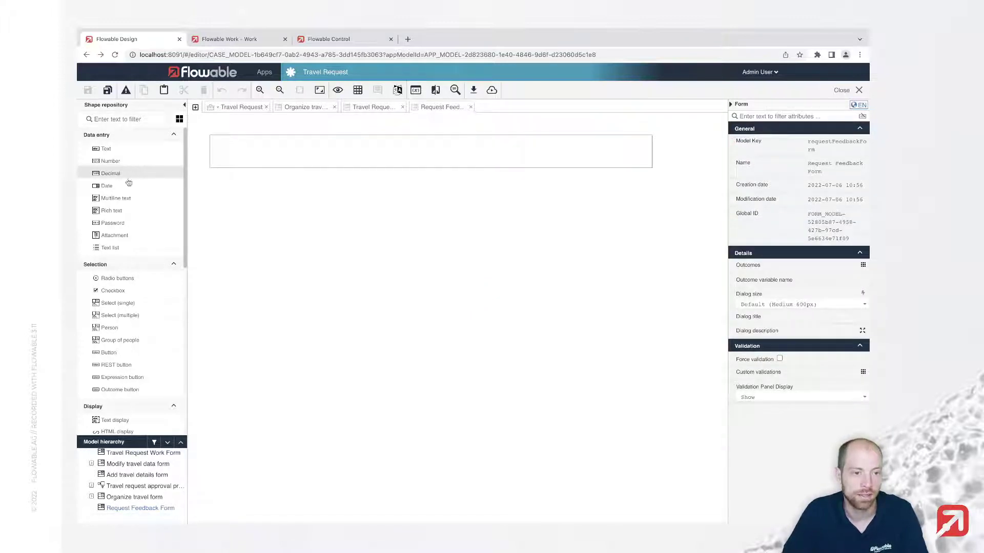
# Add a text display from the palette to the empty Request Feedback form
pyautogui.click(120, 119)
pyautogui.write('text displ')
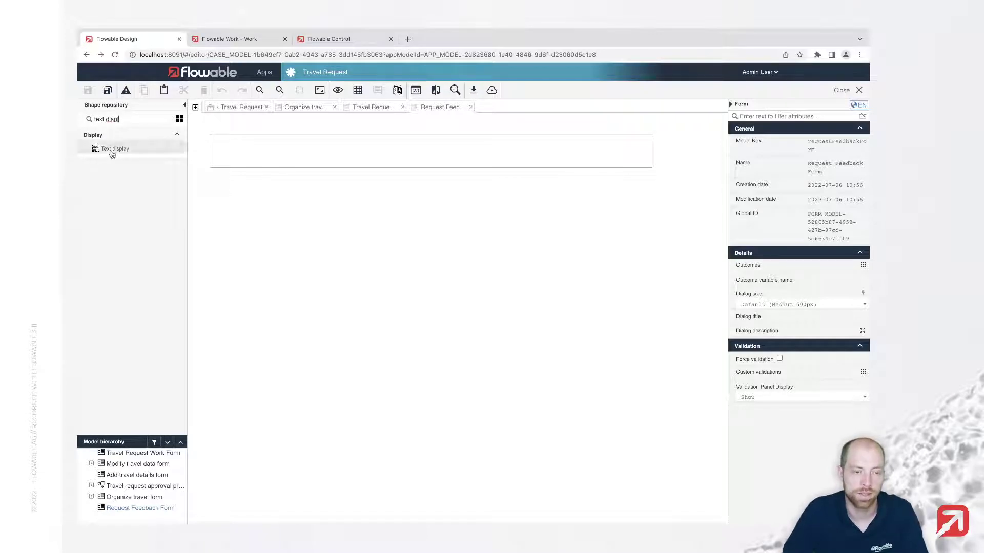
pyautogui.moveTo(110, 149); pyautogui.dragTo(308, 156)
pyautogui.doubleClick(310, 158)
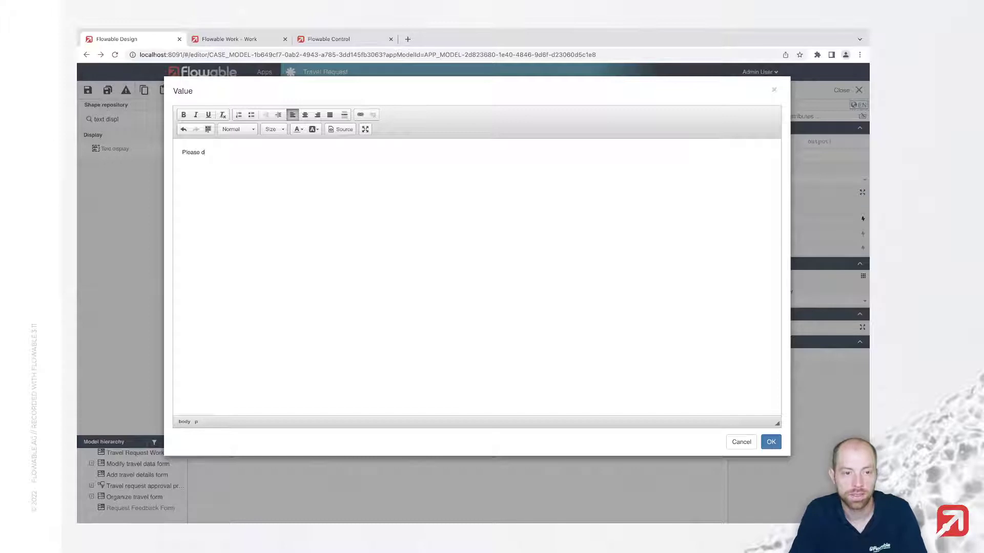
# Enter the travel-requestor feedback prompt, bold 'describe the kind of feedback', and clear the shape filter
pyautogui.write('Please describe the kind of food')
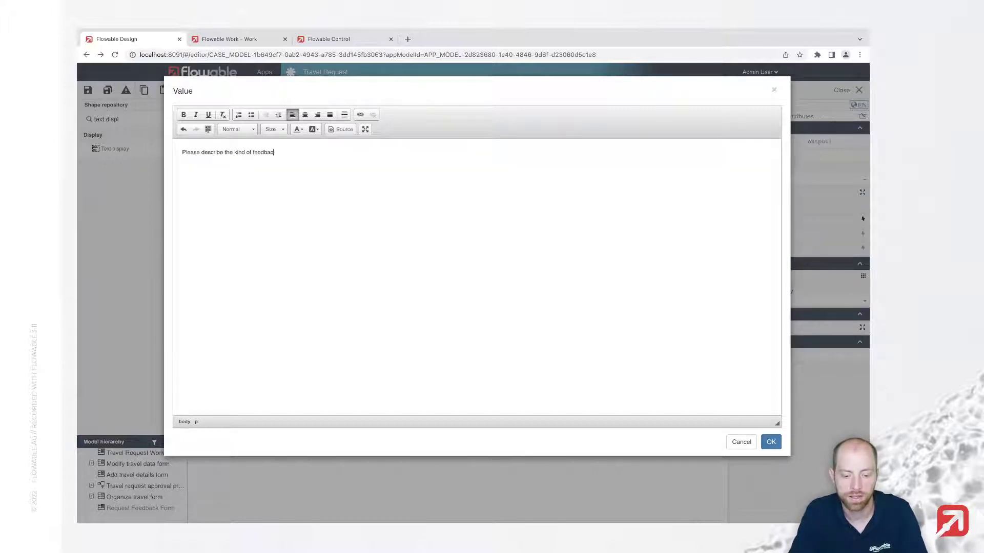
pyautogui.write('back information')
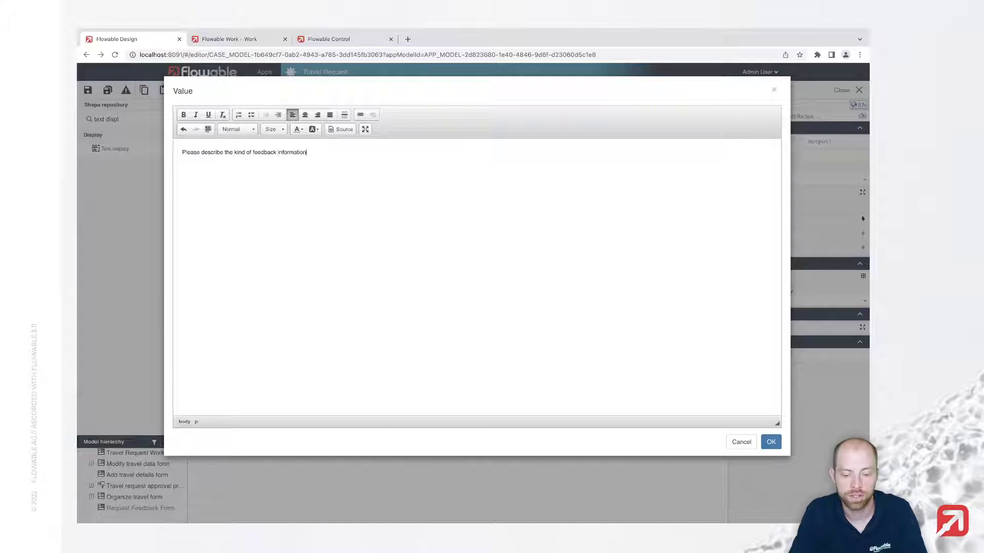
pyautogui.write(' you need fro')
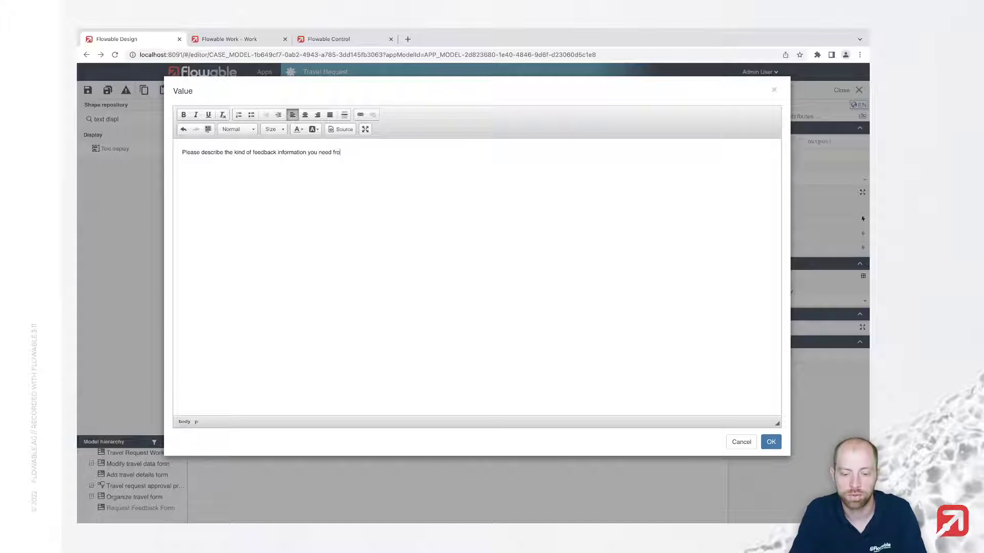
pyautogui.write('m the travel requestor.')
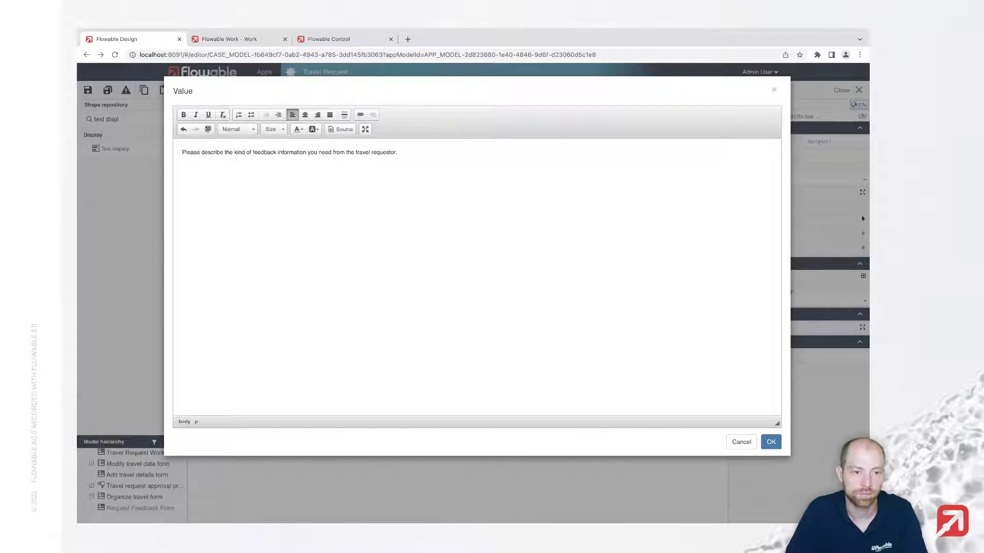
pyautogui.moveTo(202, 152); pyautogui.dragTo(276, 152)
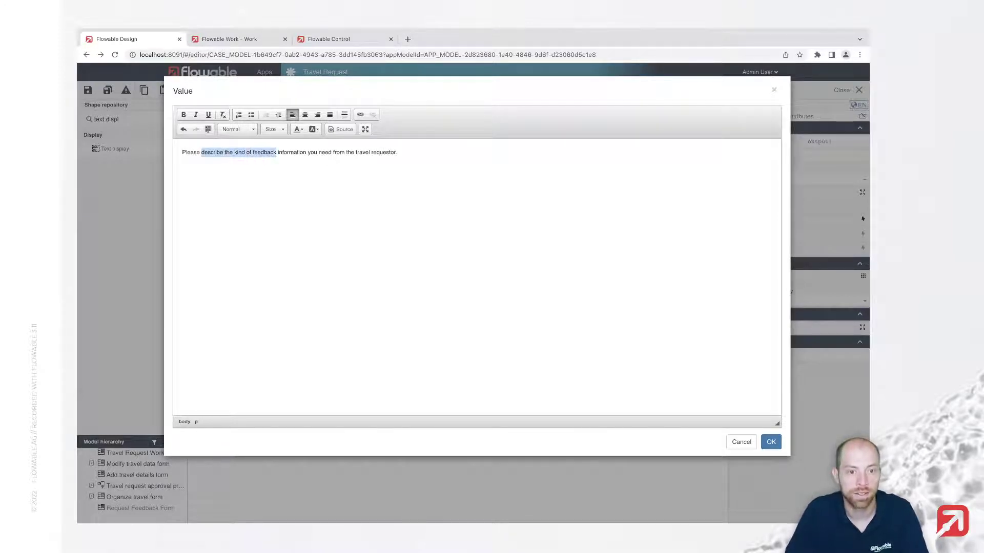
pyautogui.hotkey('ctrl', 'b')
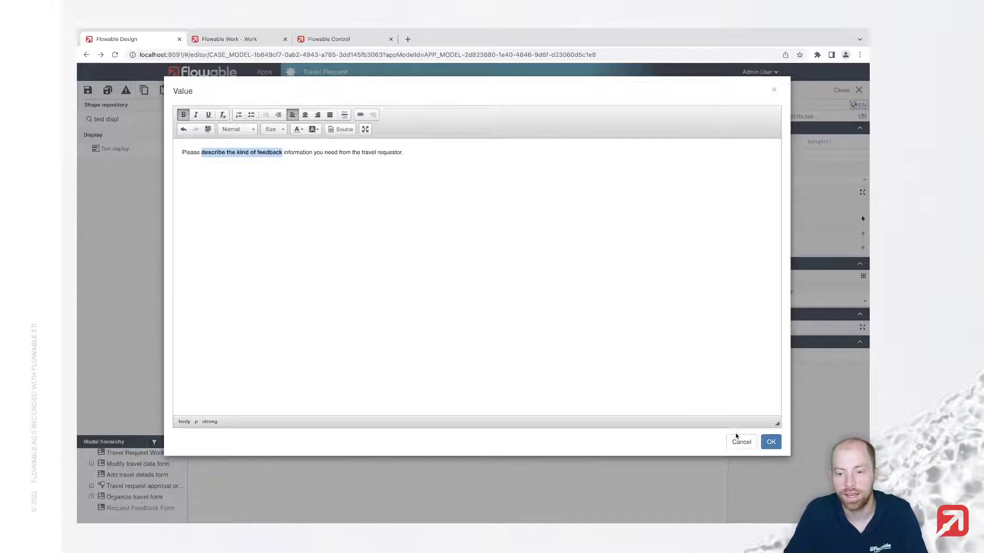
pyautogui.click(771, 442)
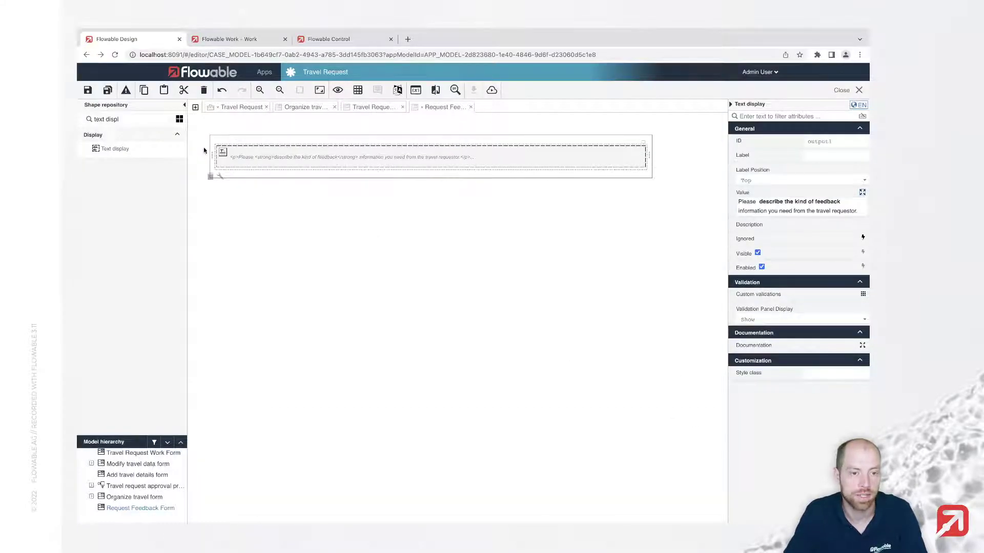
pyautogui.tripleClick(145, 115)
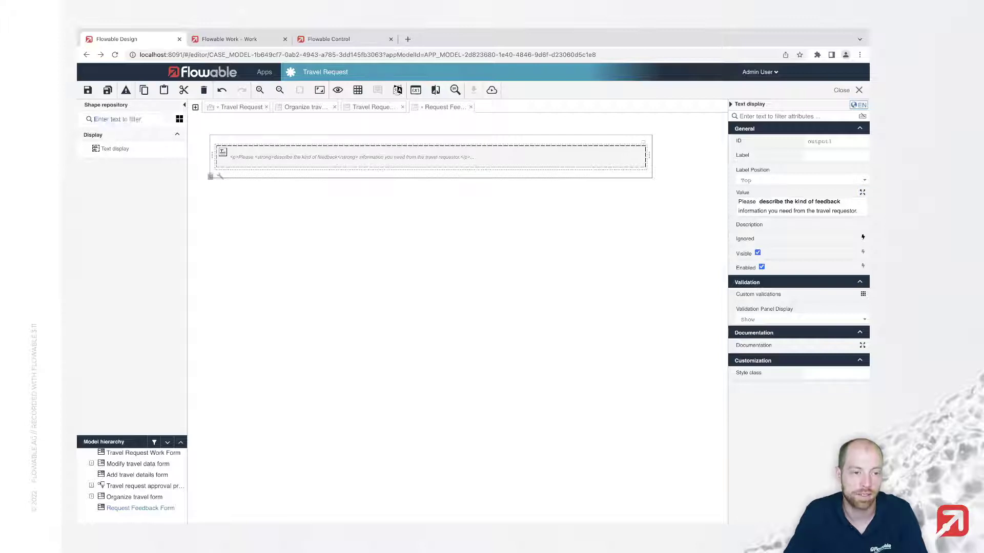
pyautogui.press('BackSpace')
# Add a required 'Feedback request' multiline field ({{feedbackRequest}}) below the prompt, then save the models
pyautogui.moveTo(132, 204); pyautogui.dragTo(326, 176)
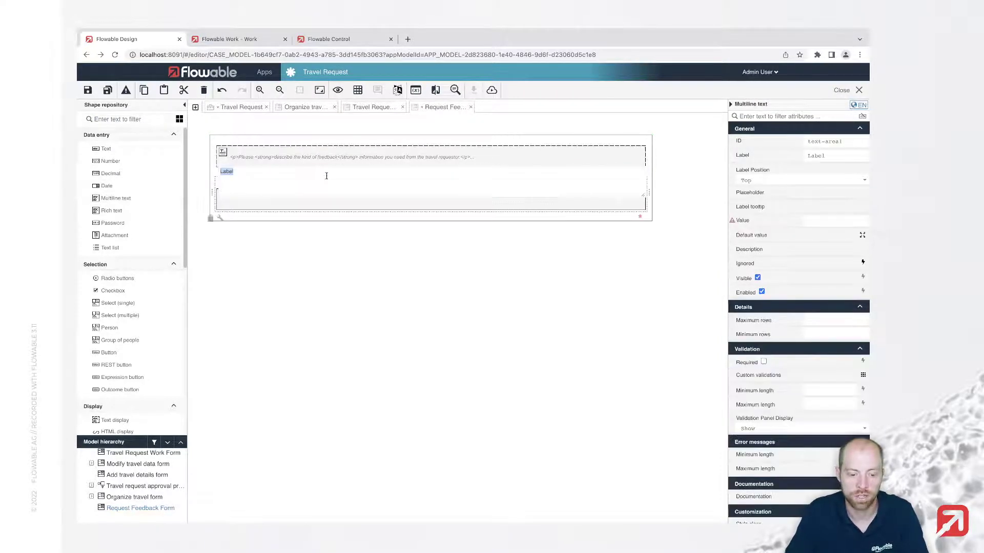
pyautogui.write('Feedback request')
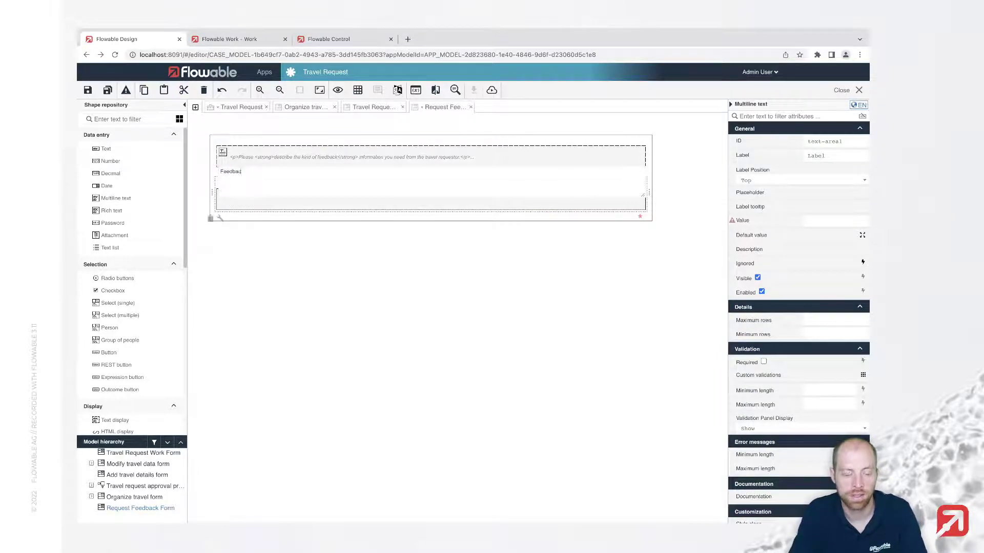
pyautogui.press('Return')
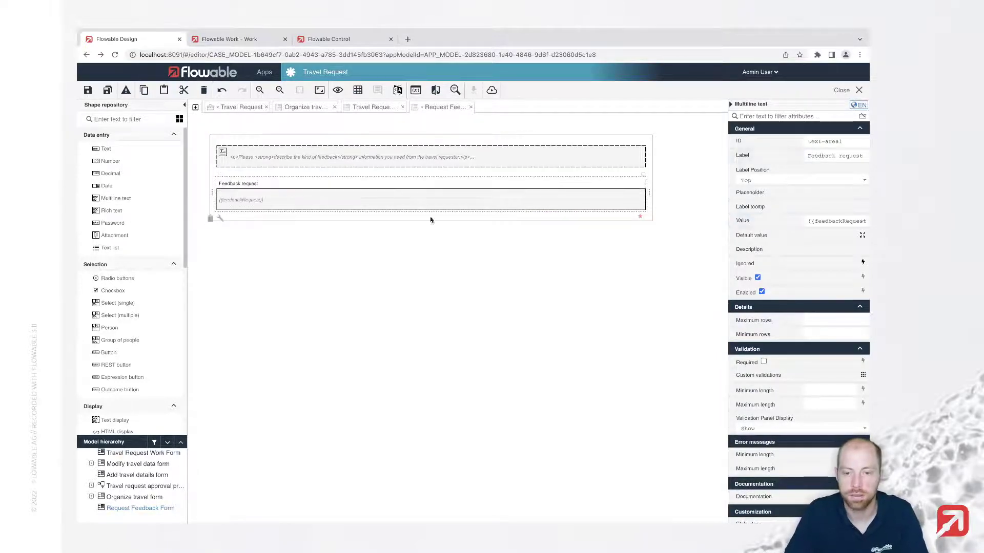
pyautogui.click(640, 217)
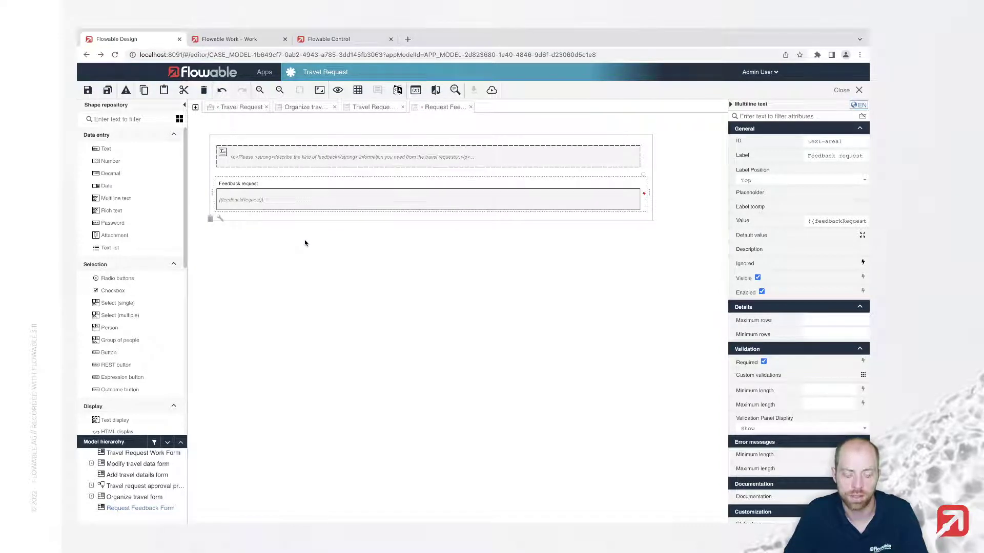
pyautogui.click(108, 91)
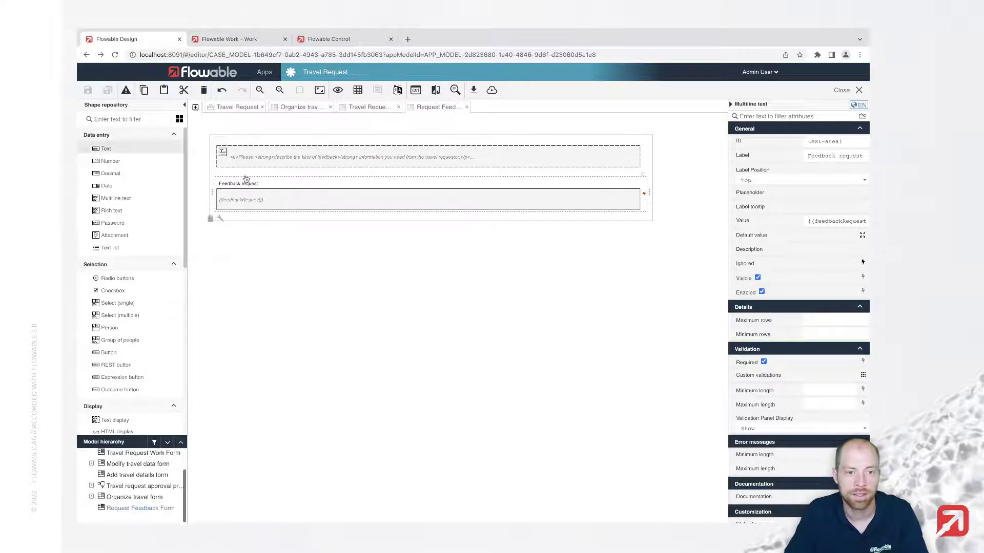
# Link the Request feedback task in the Travel Request case to a new form named 'Feedback form'
pyautogui.click(231, 108)
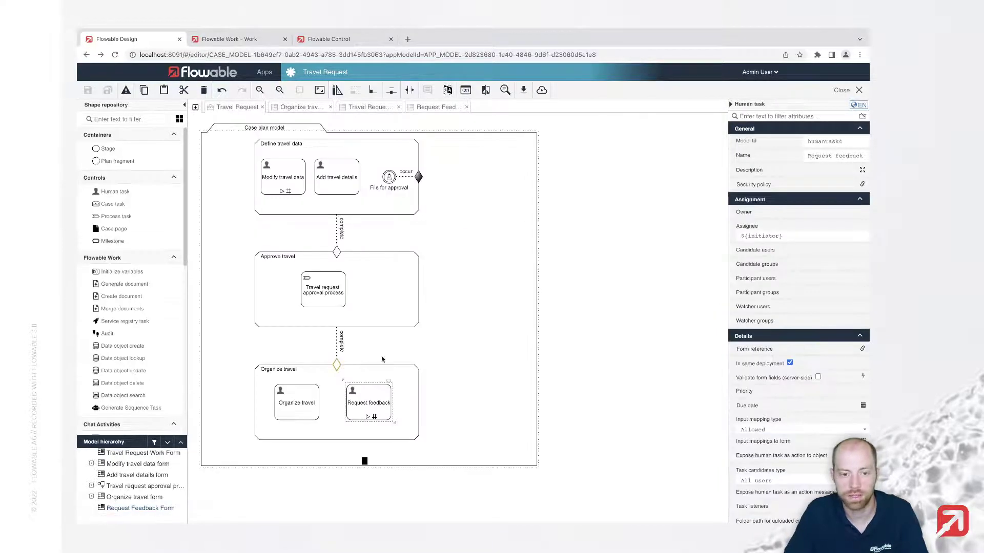
pyautogui.scroll(-3, 761, 359)
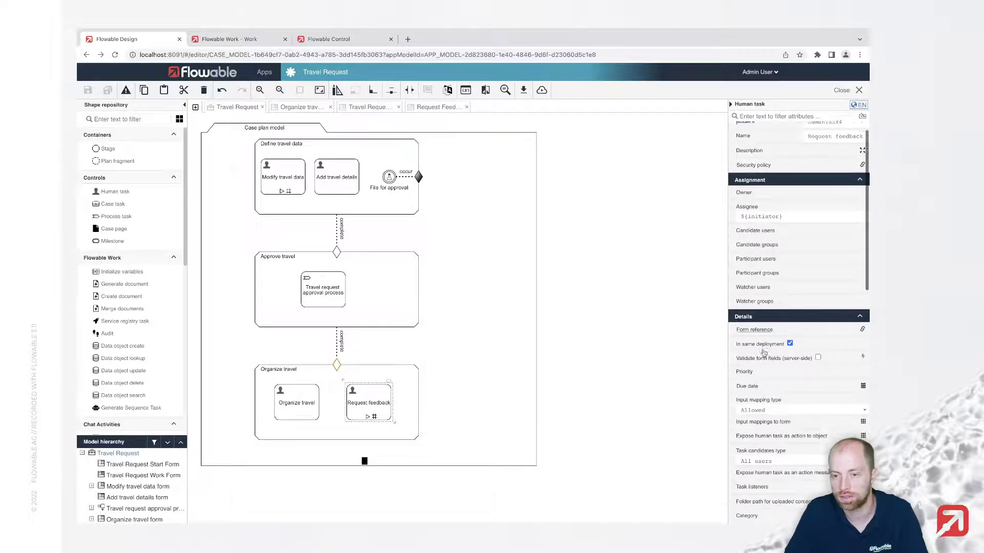
pyautogui.scroll(-2, 757, 351)
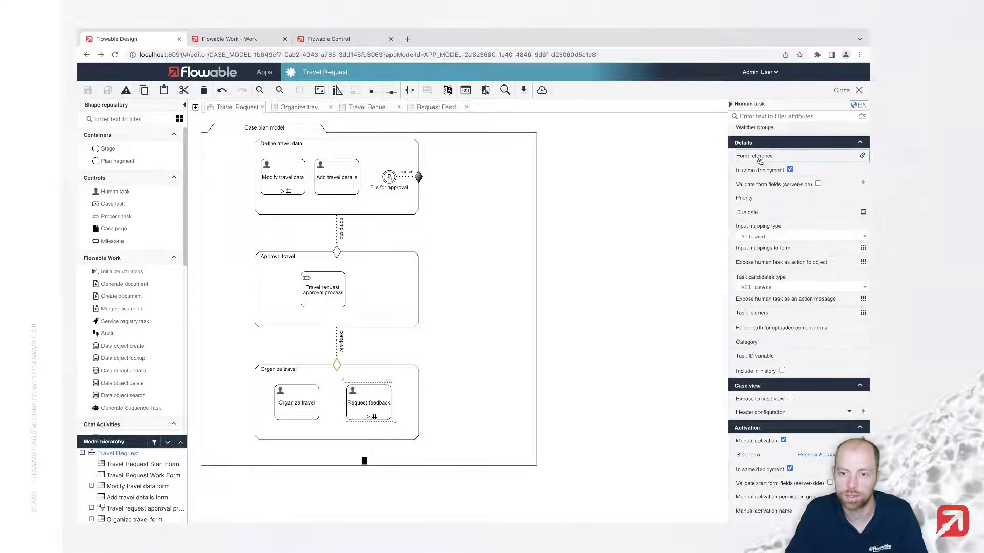
pyautogui.click(755, 157)
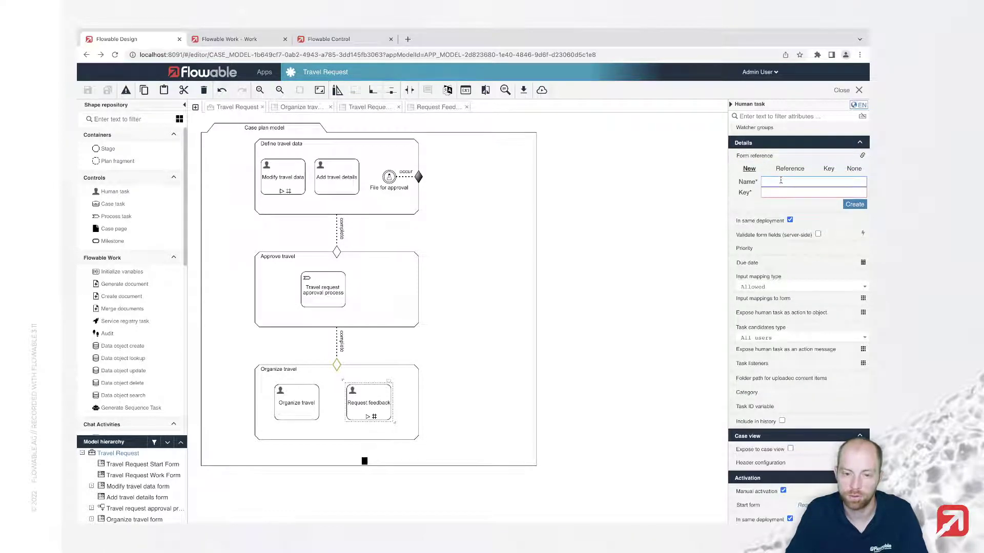
pyautogui.write('Feedba')
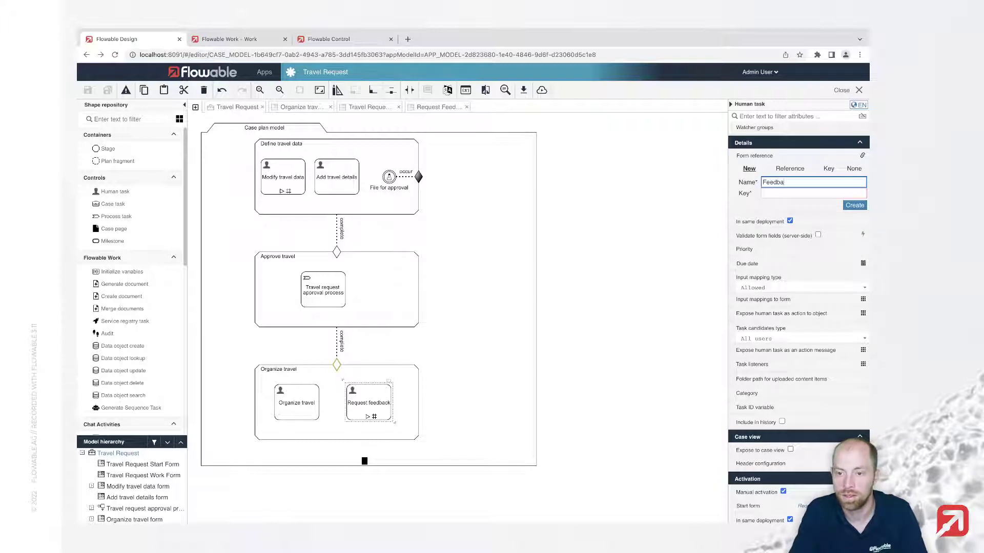
pyautogui.write('ck form')
pyautogui.press('Return')
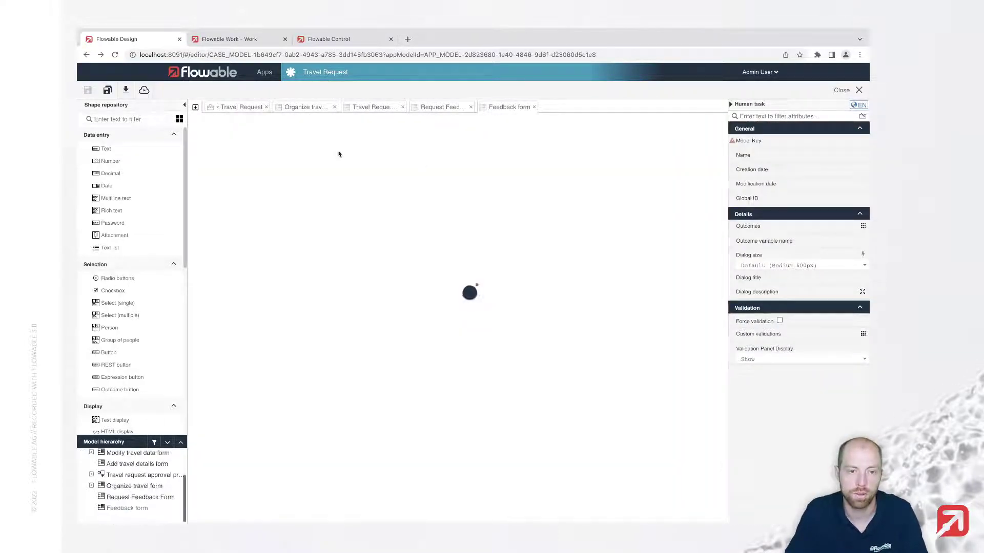
pyautogui.click(128, 119)
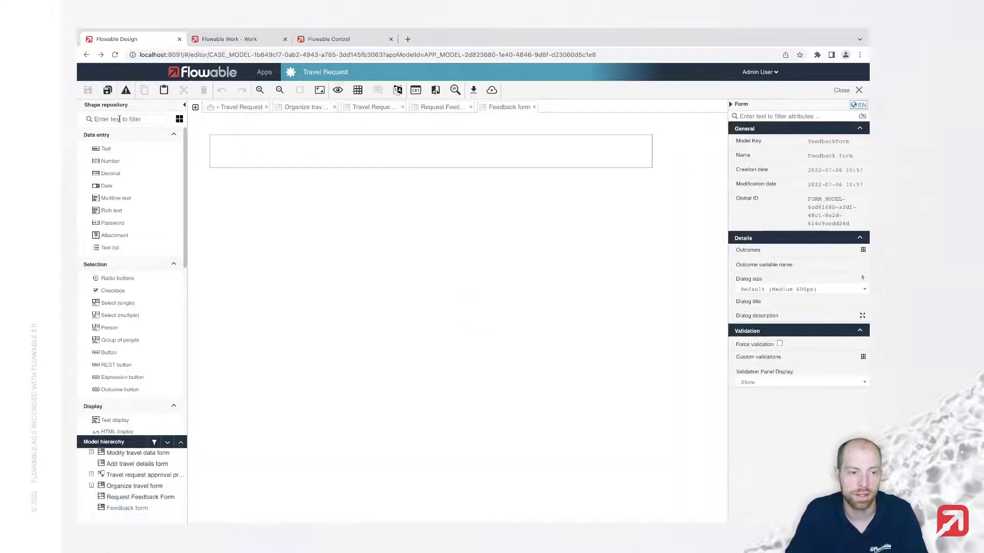
# Add a text display with the travel-agent notice followed by a {{feedbackRequest}} line
pyautogui.write('text di')
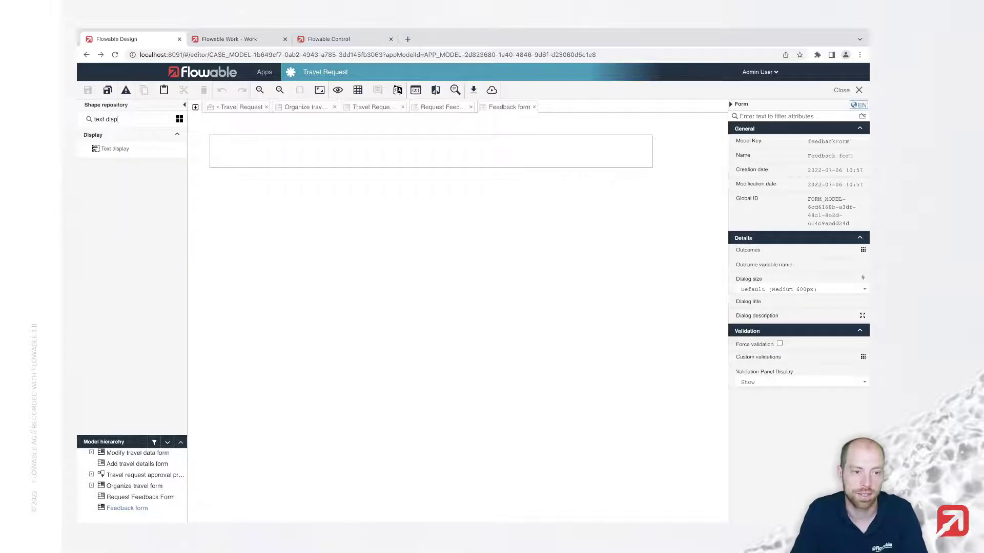
pyautogui.write('sp')
pyautogui.moveTo(110, 151); pyautogui.dragTo(339, 152)
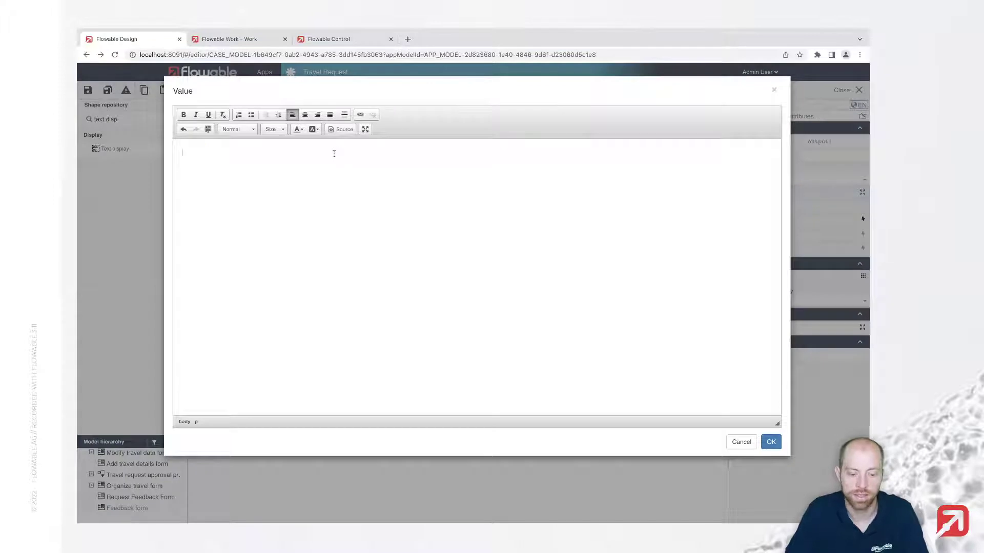
pyautogui.write('The travel')
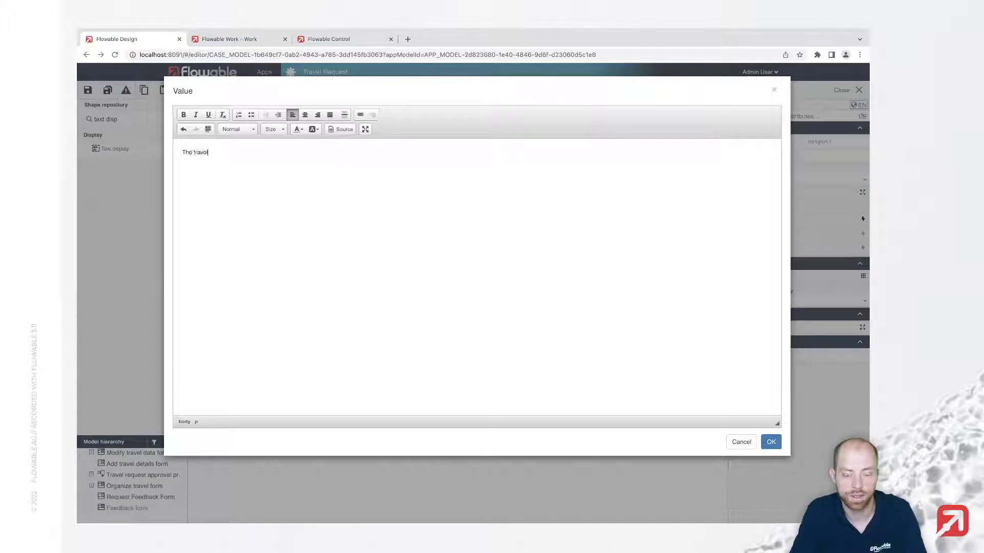
pyautogui.write(' agent needs s')
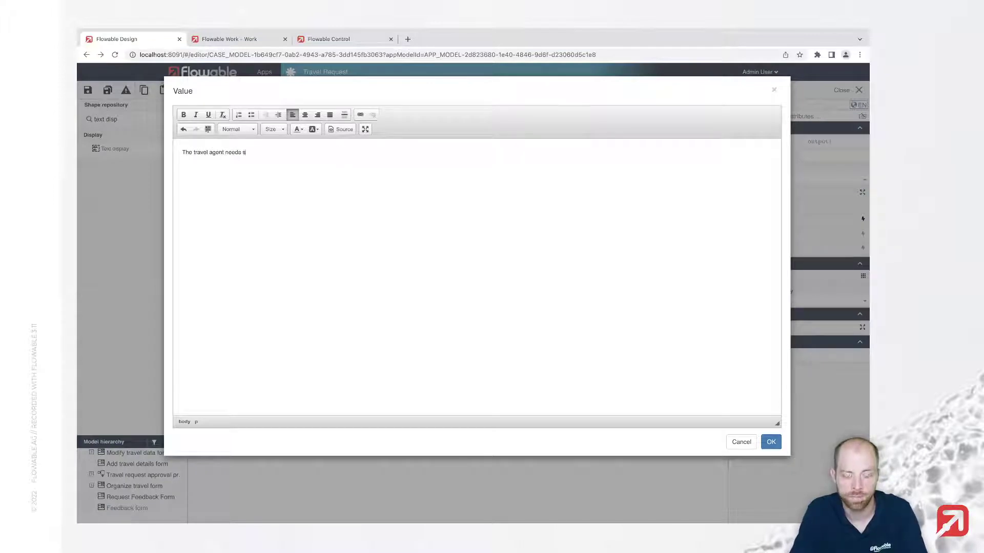
pyautogui.write('ome')
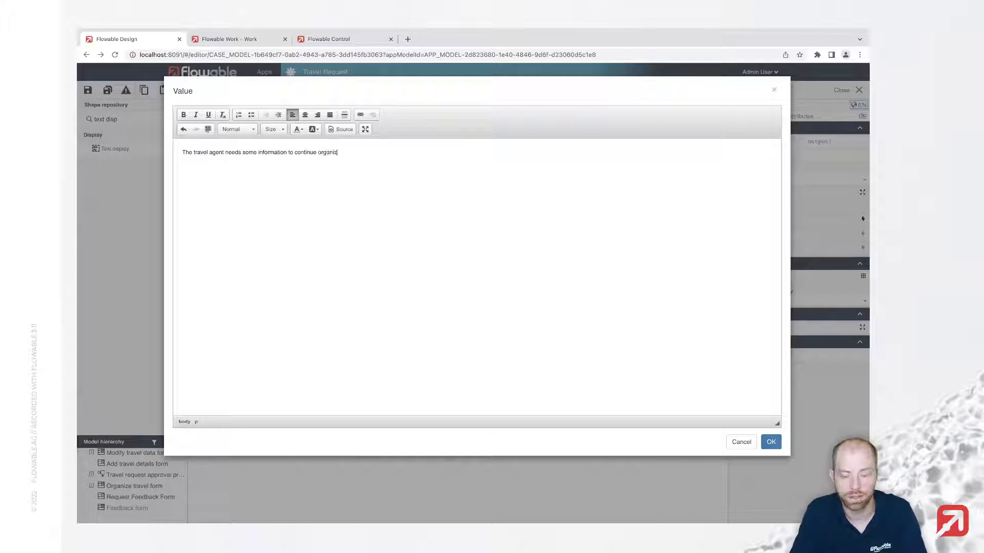
pyautogui.write('ing your travel')
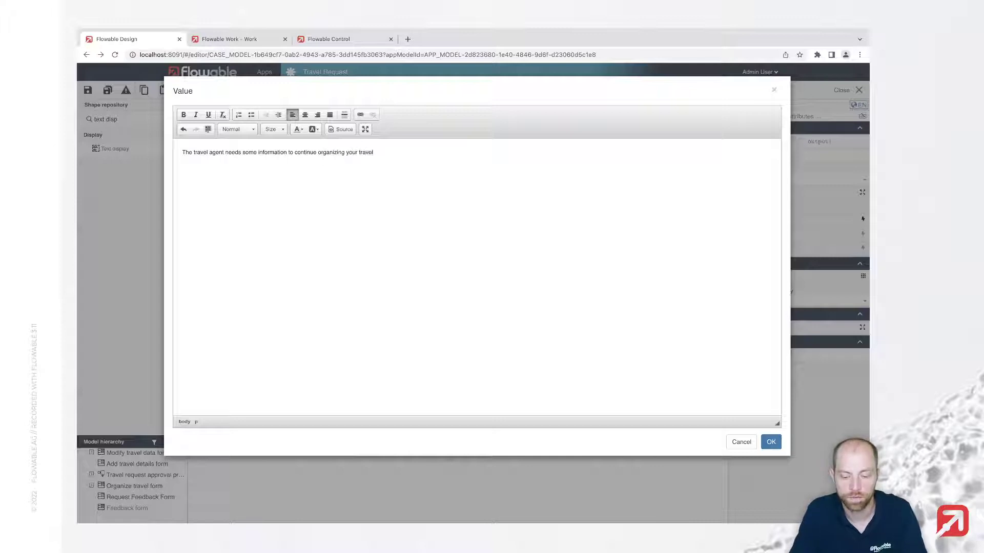
pyautogui.write('.')
pyautogui.press('Return')
pyautogui.write('{{fee')
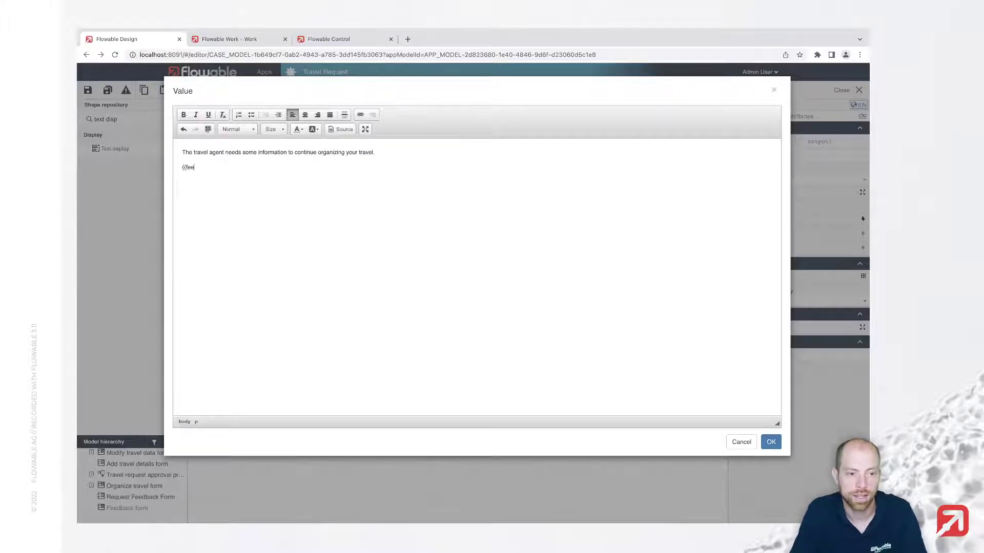
pyautogui.write('dbackRequest')
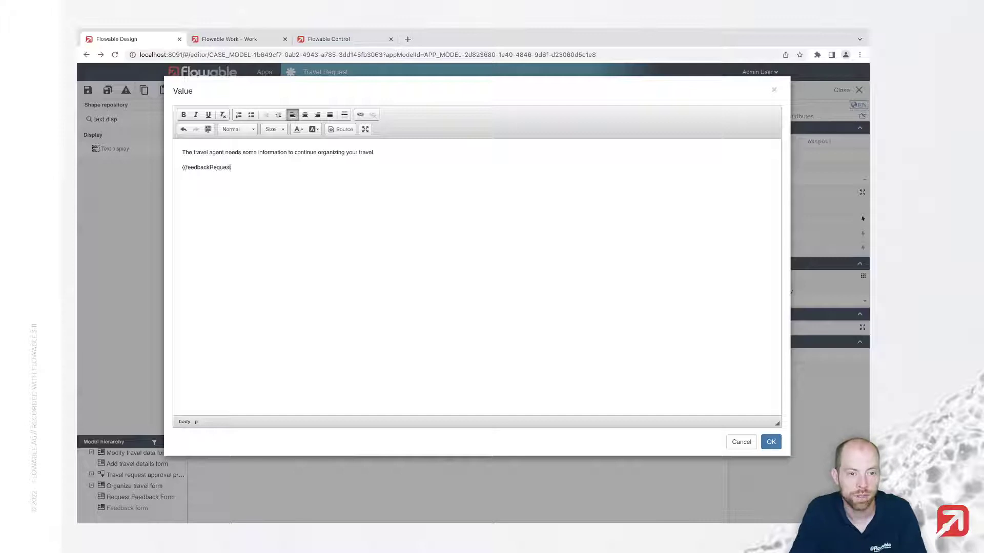
# Leave the notice sentence unbolded, bold only the {{feedbackRequest}} line, and confirm the text
pyautogui.tripleClick(314, 148)
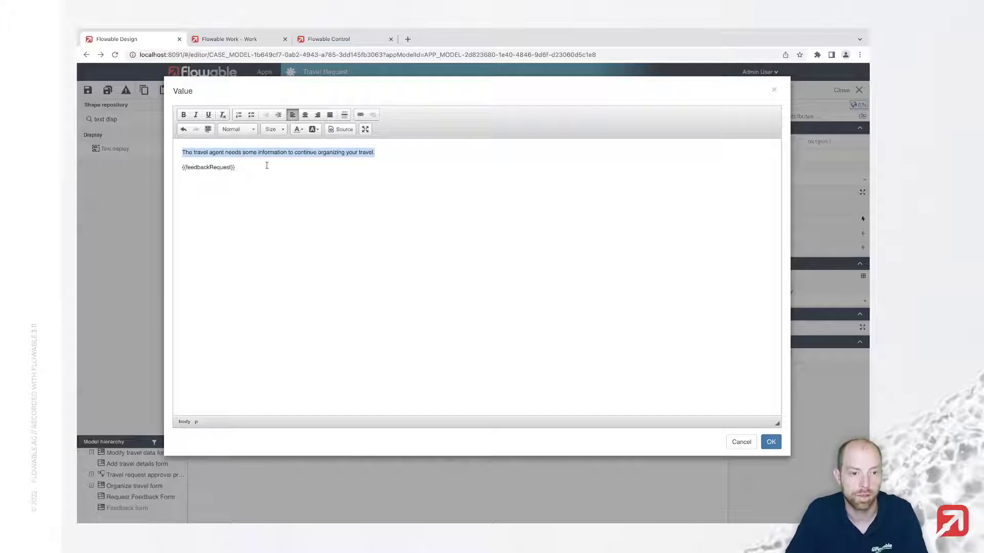
pyautogui.hotkey('ctrl', 'b')
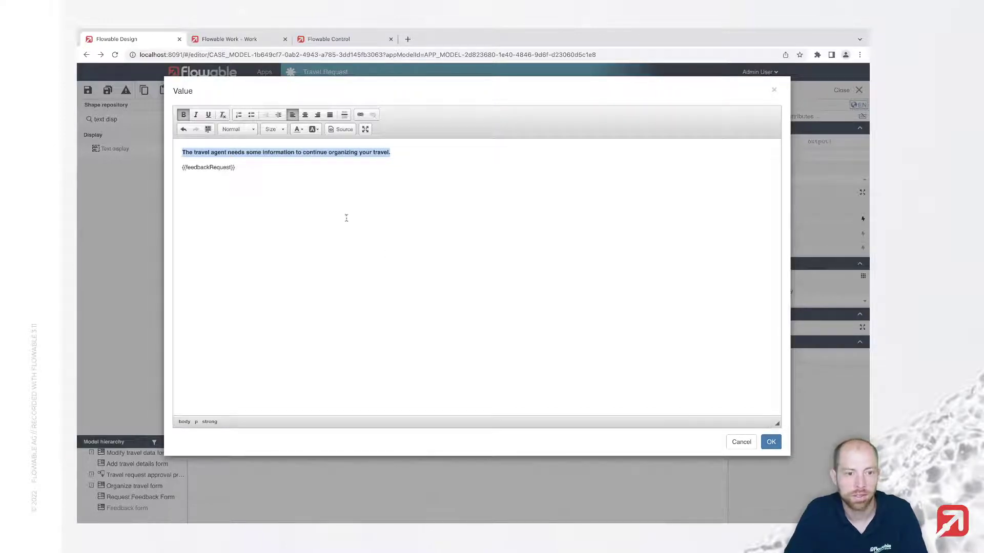
pyautogui.hotkey('ctrl', 'b')
pyautogui.tripleClick(219, 168)
pyautogui.hotkey('ctrl', 'b')
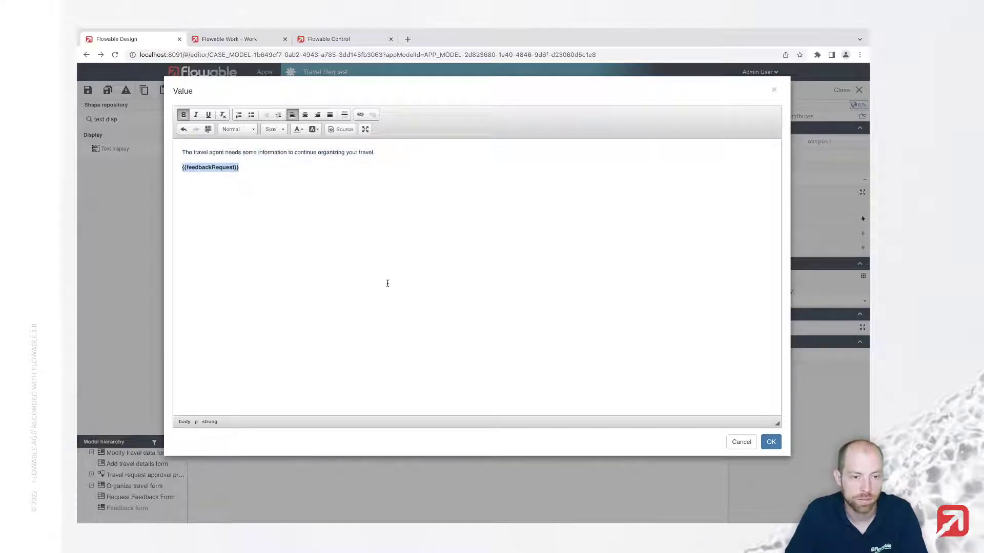
pyautogui.click(770, 442)
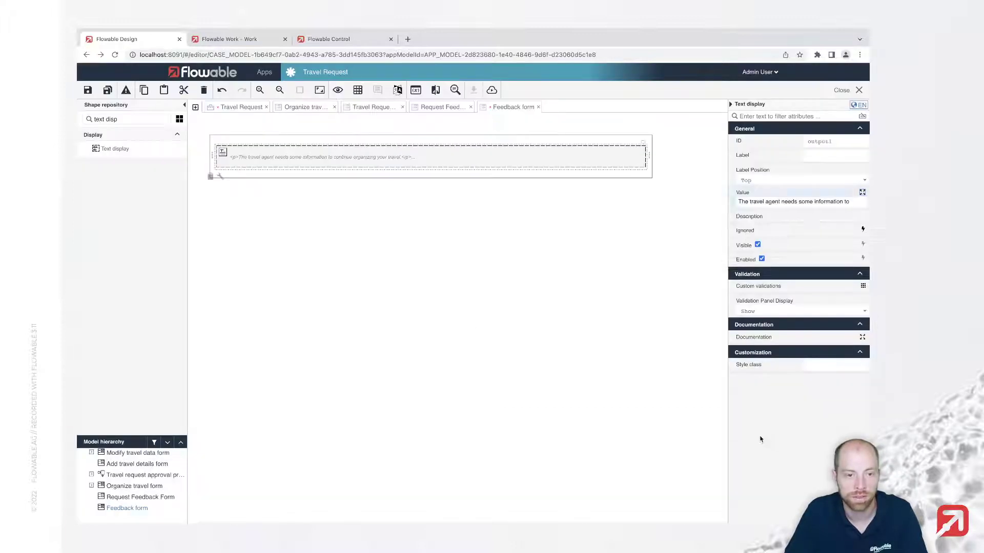
pyautogui.click(444, 107)
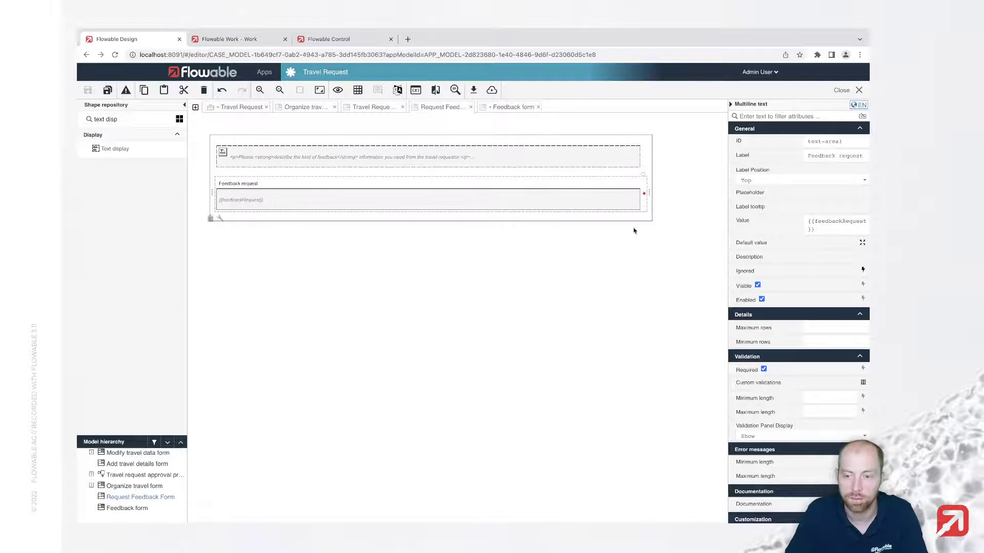
# Recheck the Feedback form text's bold {{feedbackRequest}} line, accept it unchanged, and save all models
pyautogui.click(849, 232)
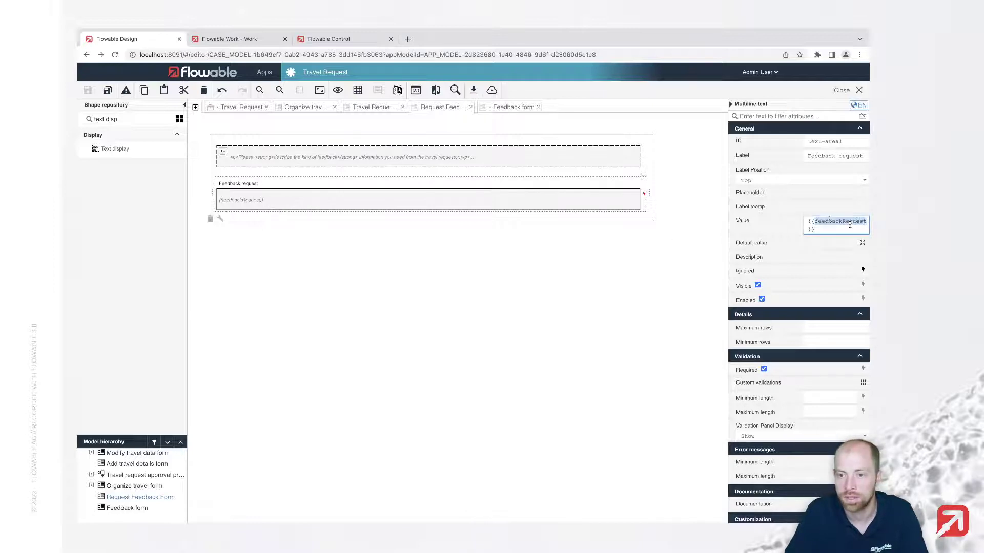
pyautogui.click(504, 107)
pyautogui.doubleClick(306, 160)
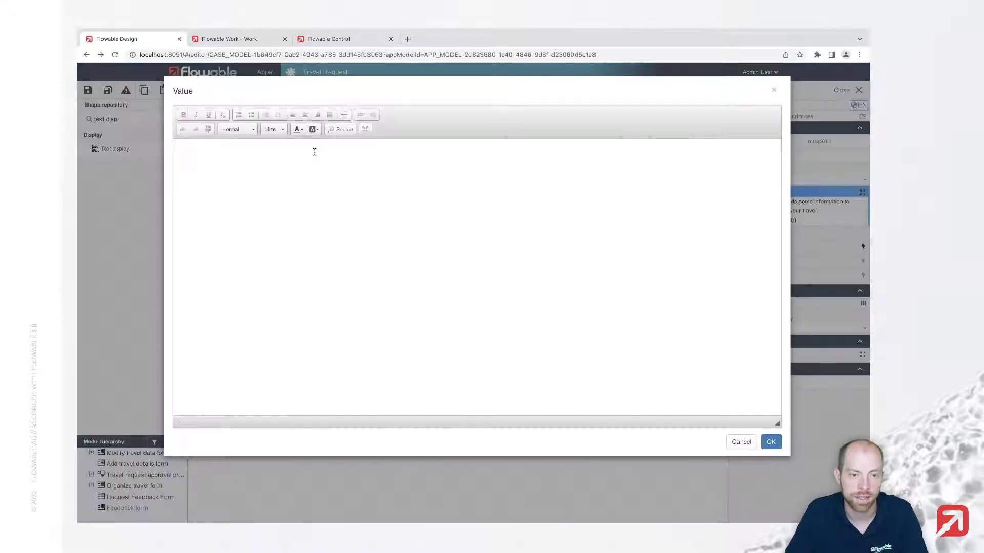
pyautogui.tripleClick(209, 169)
pyautogui.click(259, 175)
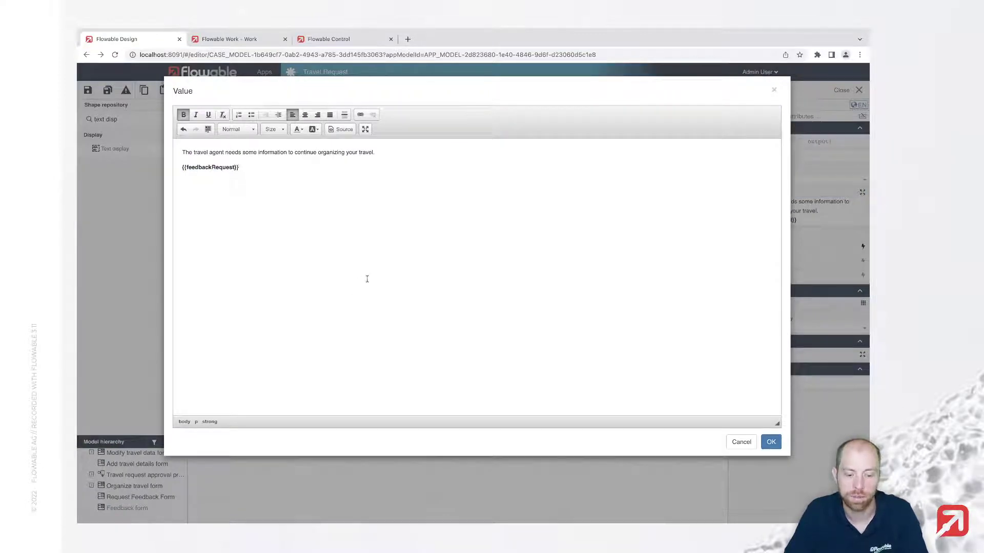
pyautogui.click(773, 442)
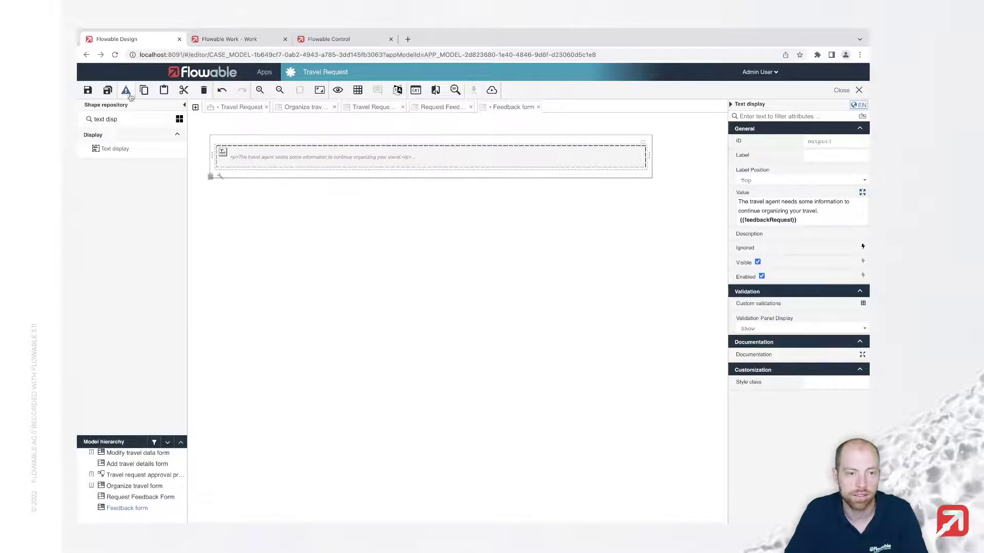
pyautogui.click(108, 90)
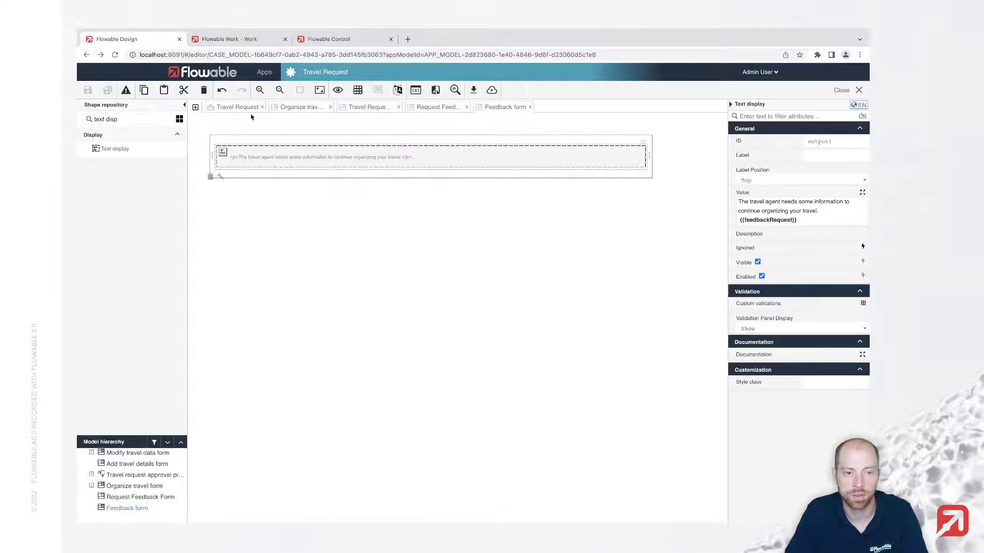
pyautogui.click(239, 107)
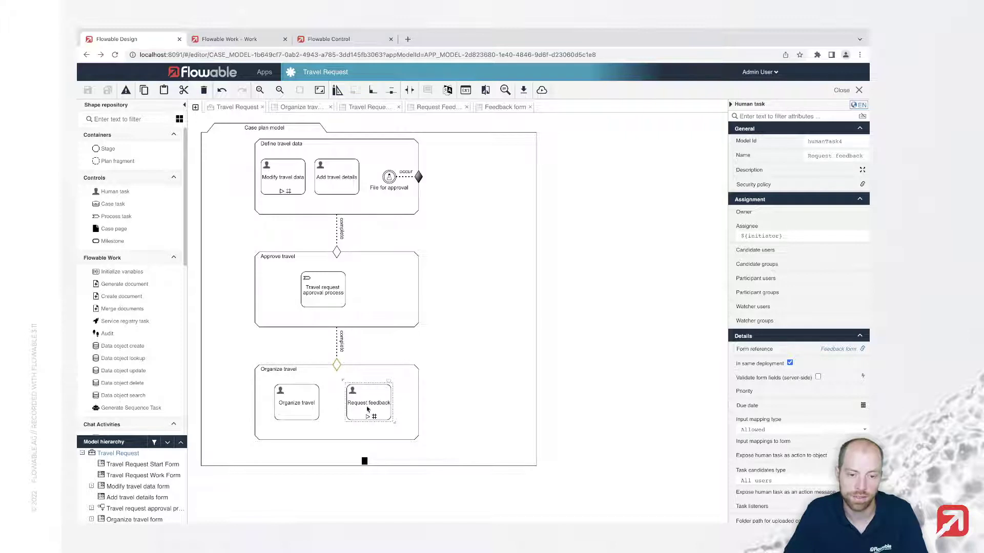
# Select the Organize travel stage on the Travel Request case plan canvas
pyautogui.click(310, 372)
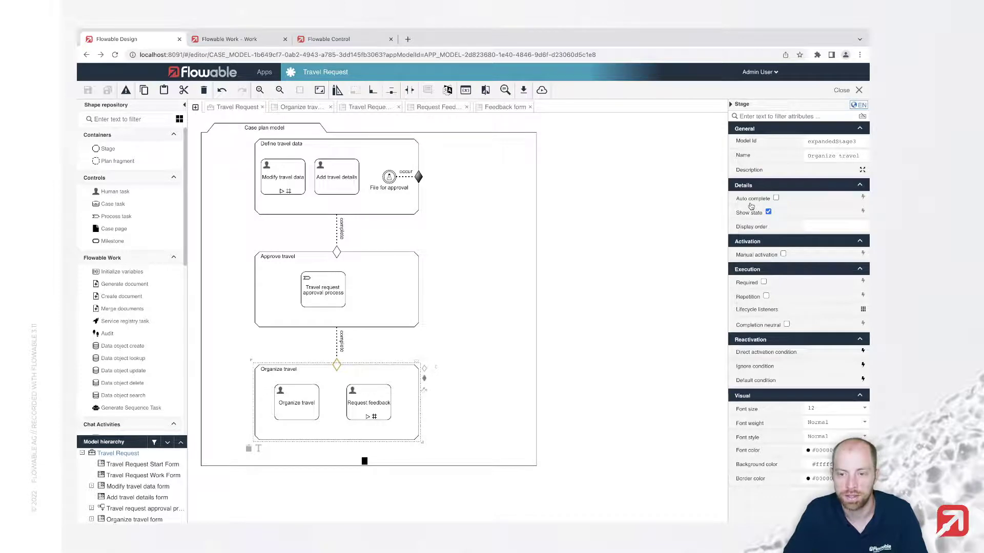
# Turn on Auto complete for Organize travel, save, and publish the app to the default target
pyautogui.click(775, 198)
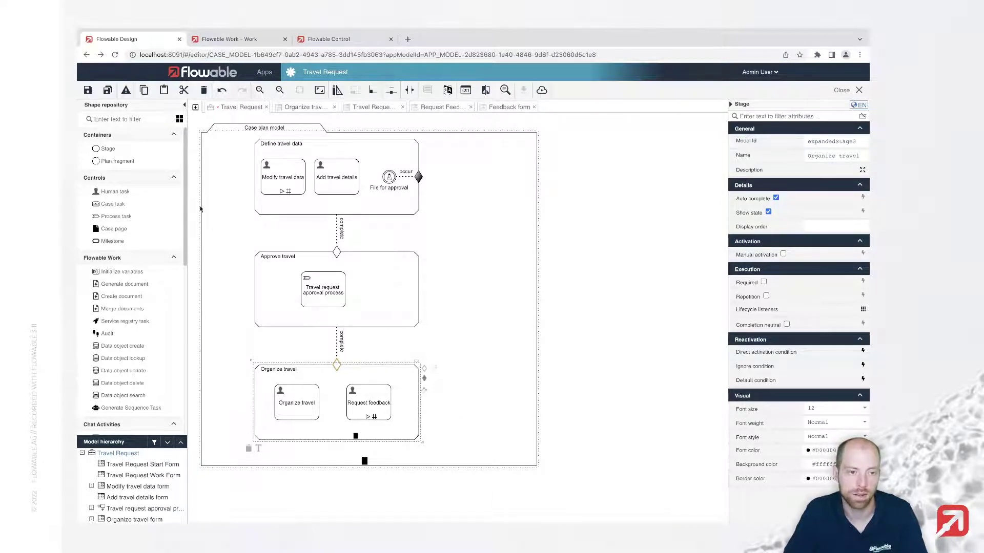
pyautogui.click(108, 90)
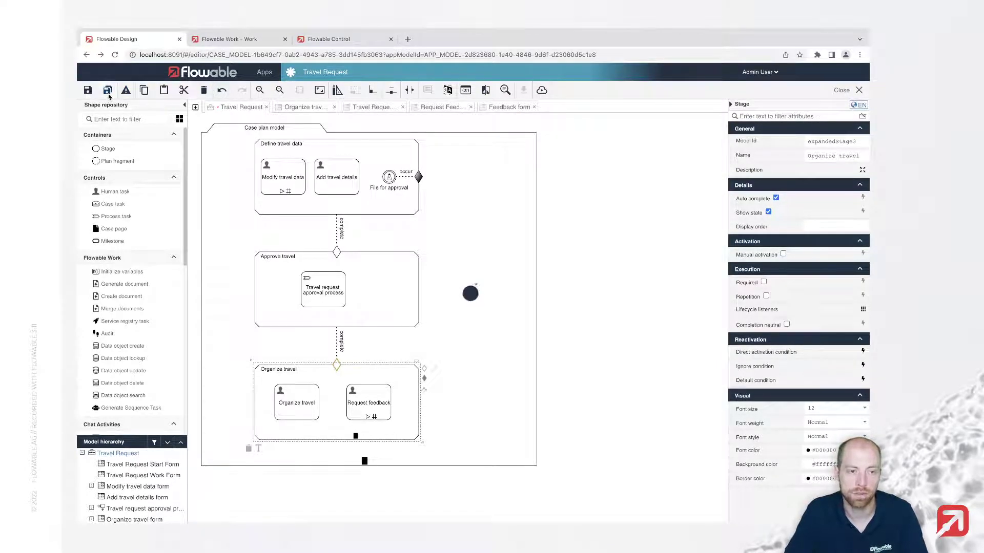
pyautogui.click(543, 91)
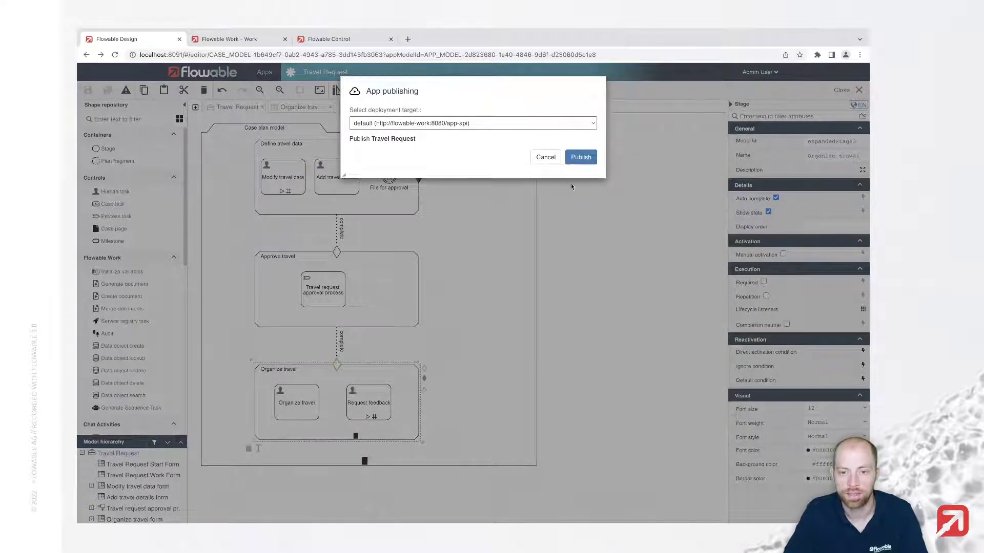
pyautogui.click(589, 163)
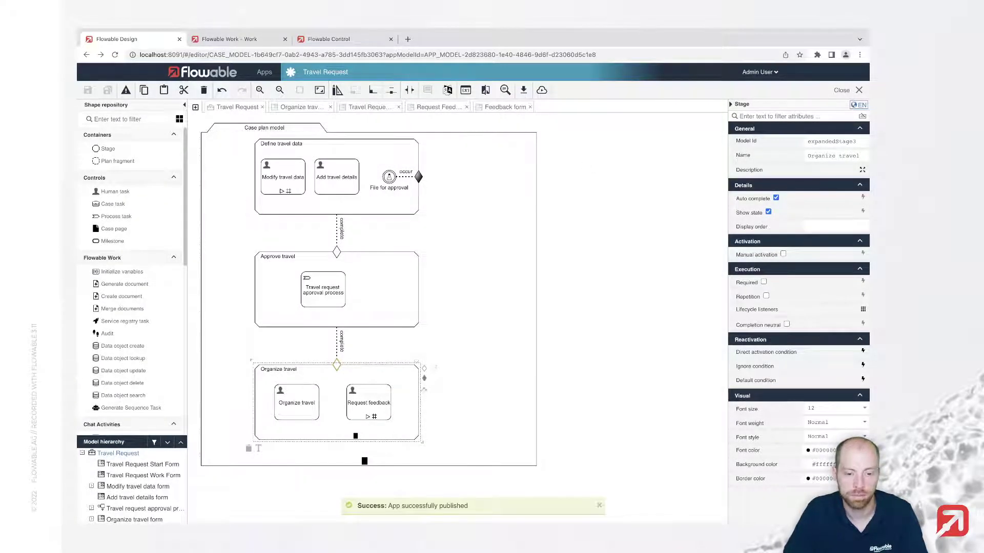
# Start a new Travel Request case from New > Work in Flowable Work
pyautogui.click(242, 39)
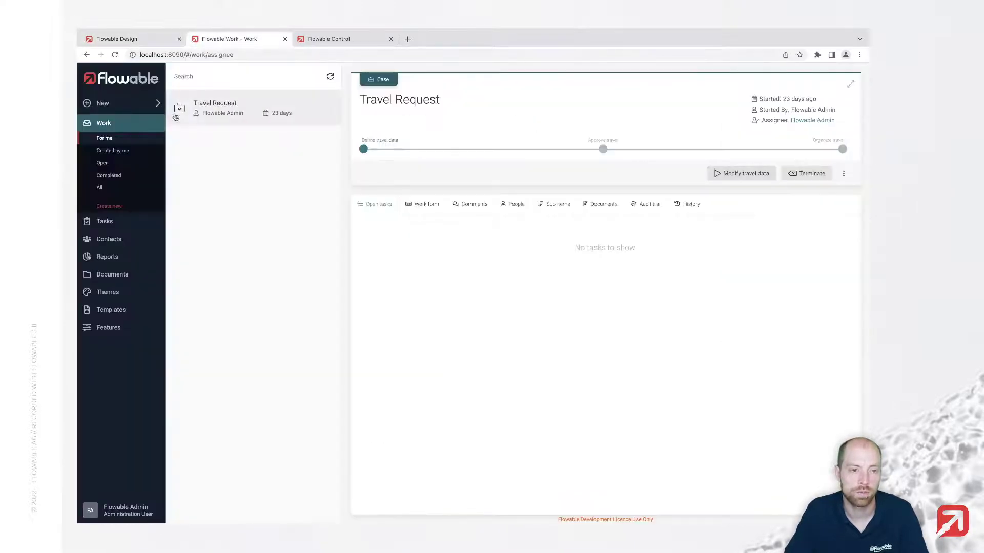
pyautogui.click(137, 106)
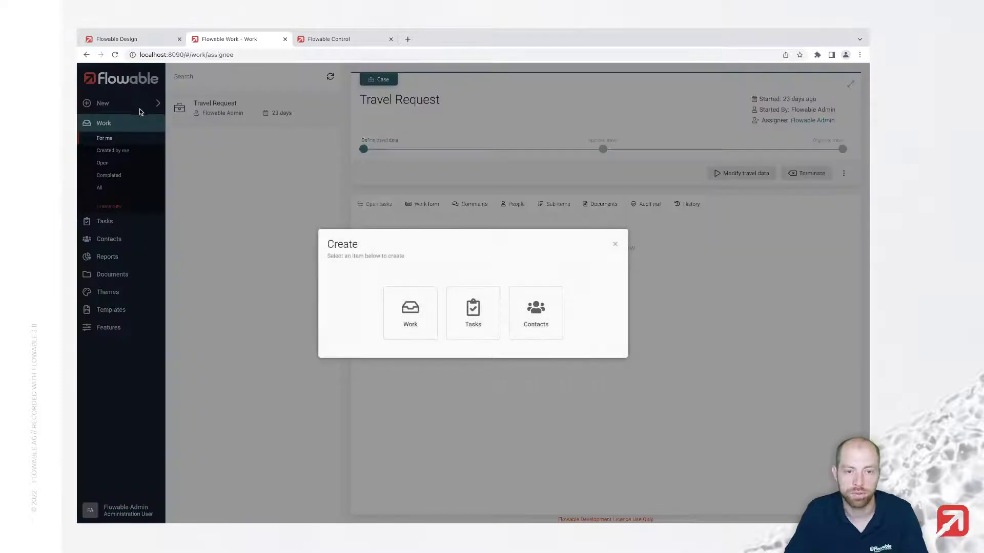
pyautogui.click(409, 313)
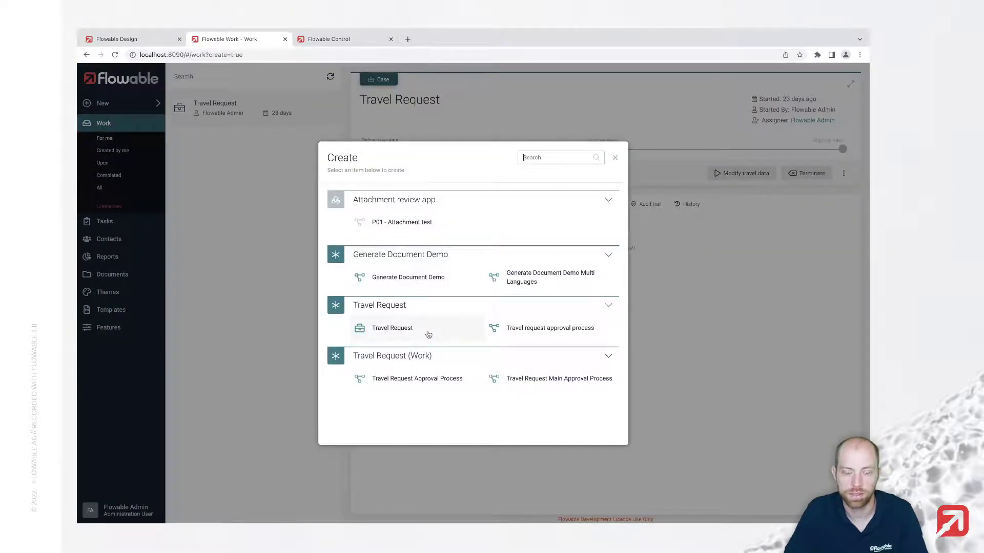
pyautogui.click(429, 334)
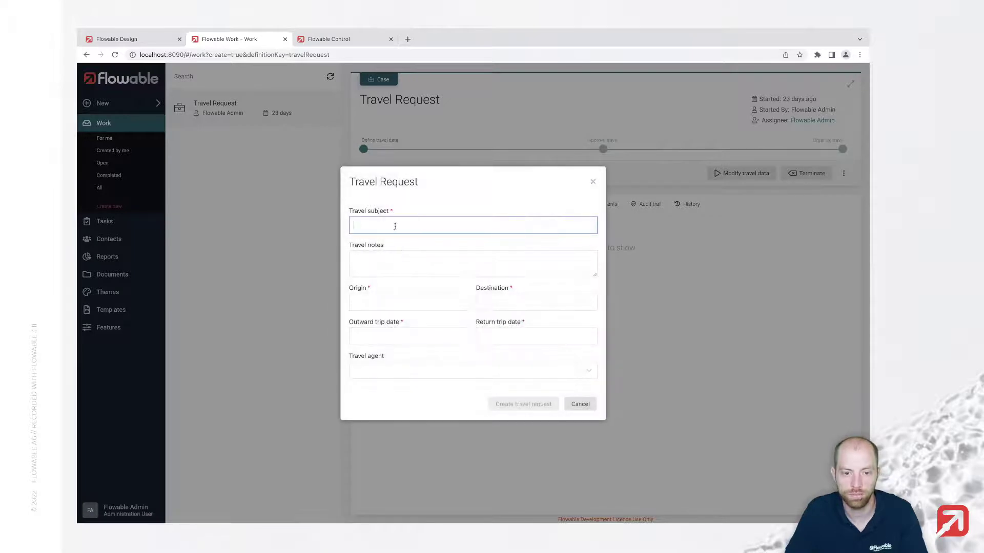
# Enter subject 'Travel to Paris', a customer-meeting note, origin Zurich and destination Paris
pyautogui.write('Travel to ')
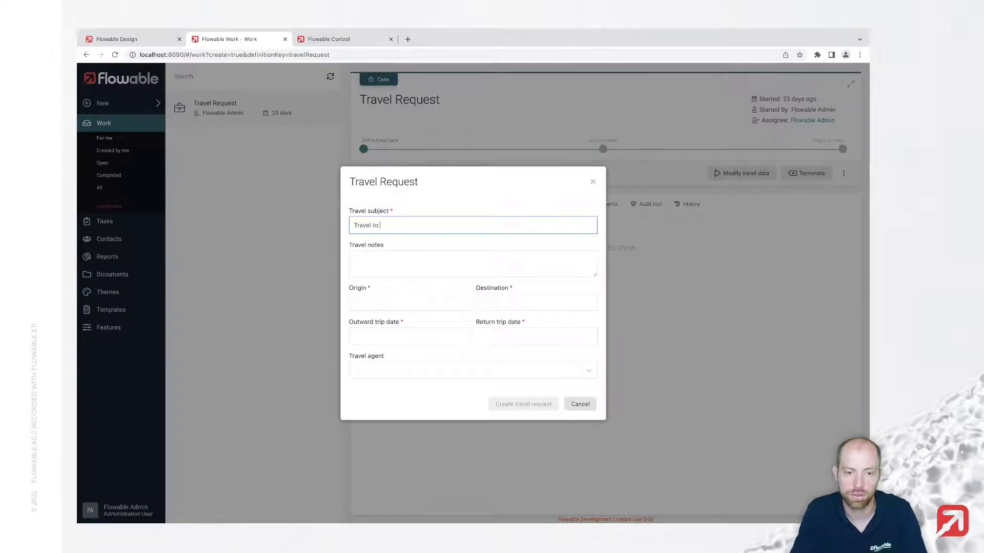
pyautogui.write('Paris')
pyautogui.press('Tab')
pyautogui.write('I have ')
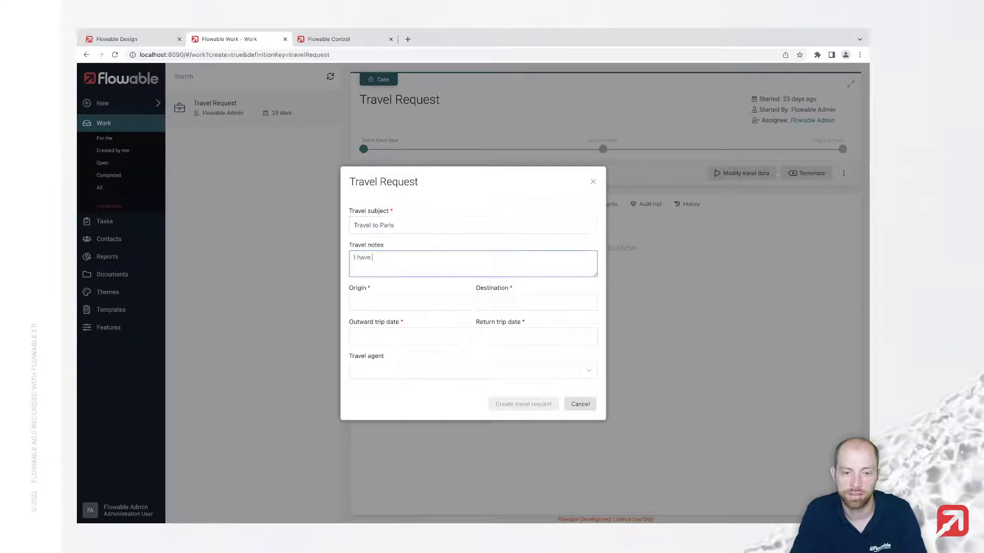
pyautogui.write('an important custom')
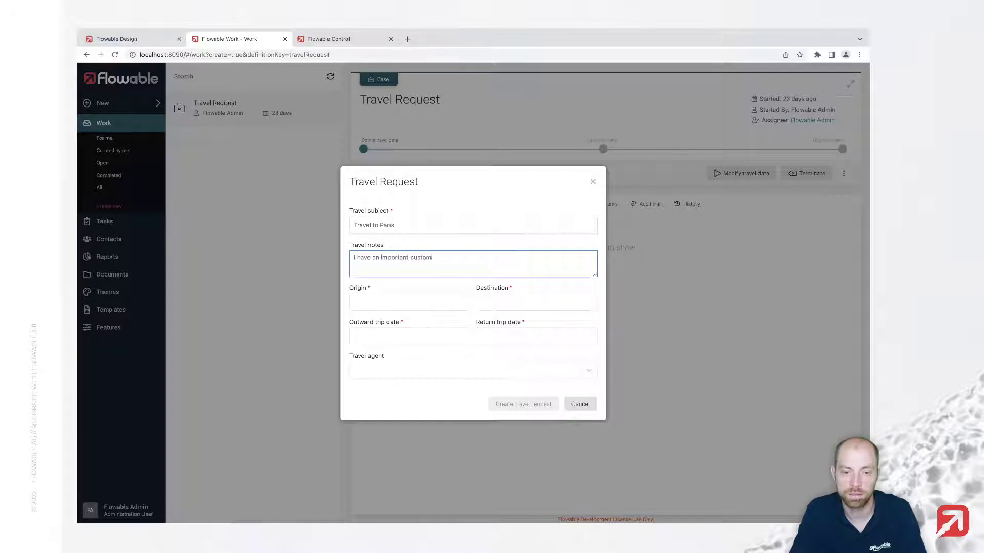
pyautogui.write('er meeting')
pyautogui.press('Tab')
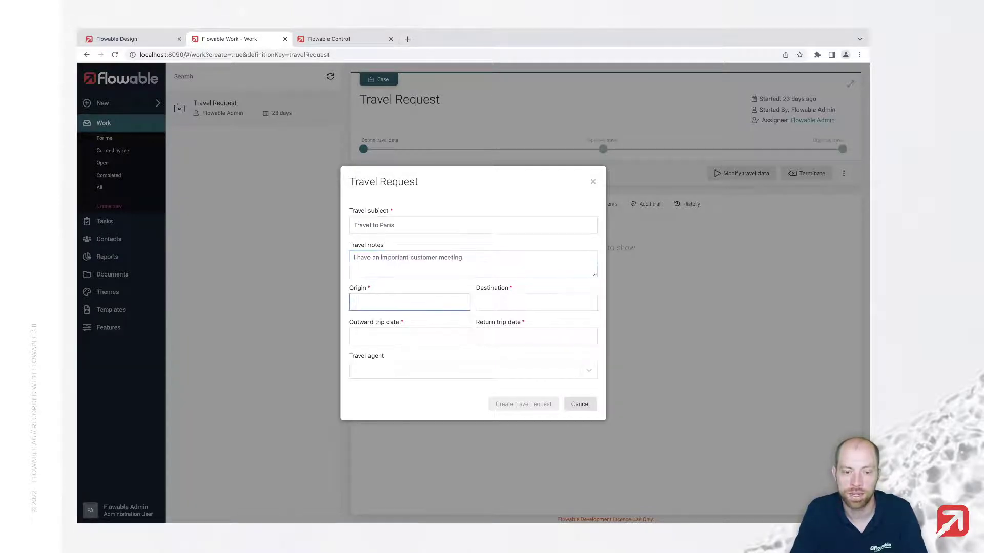
pyautogui.write('Zurich')
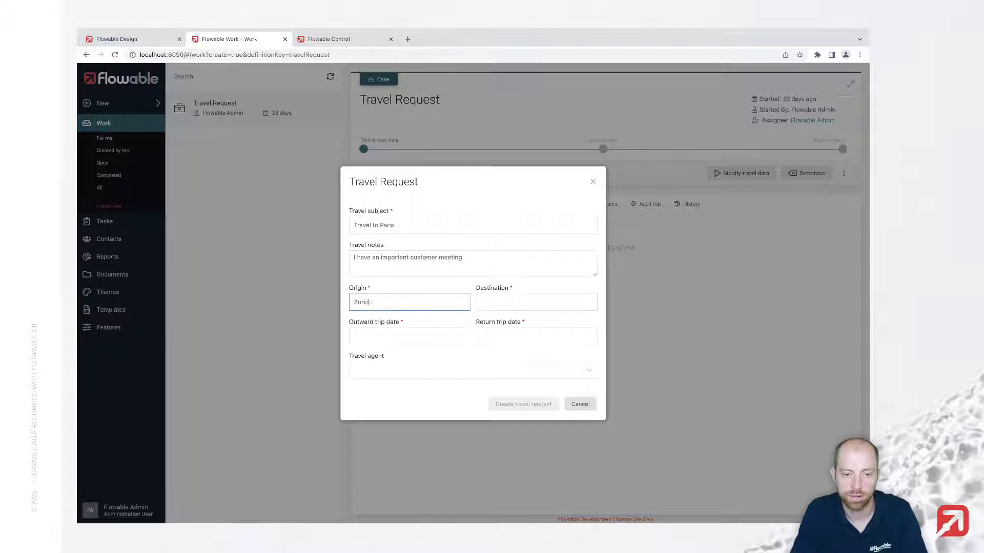
pyautogui.press('Tab')
pyautogui.write('Paris')
pyautogui.press('Tab')
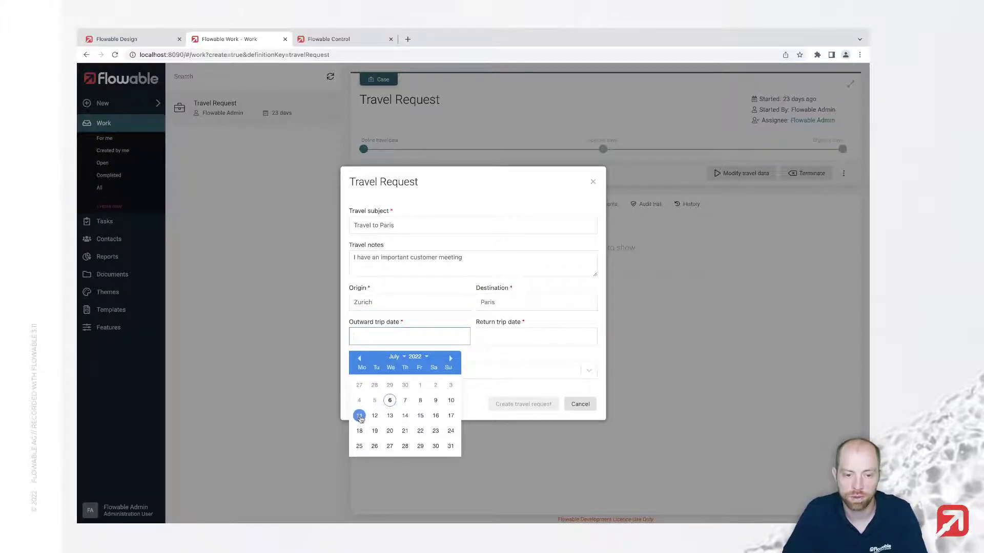
# Set travel dates 2022-07-11 to 2022-07-15, assign the travel agent, and create the request
pyautogui.click(359, 415)
pyautogui.click(496, 339)
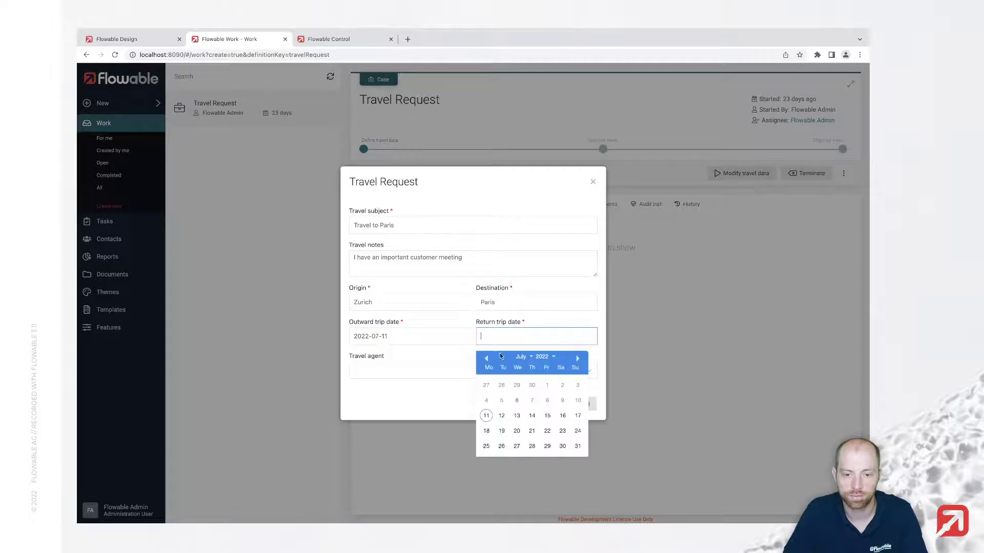
pyautogui.click(547, 416)
pyautogui.click(440, 374)
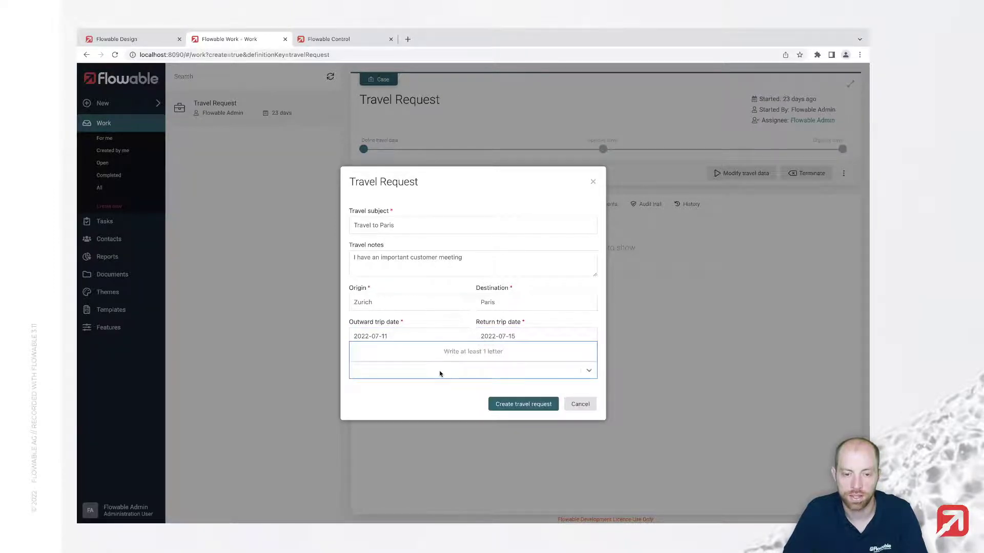
pyautogui.write('shan')
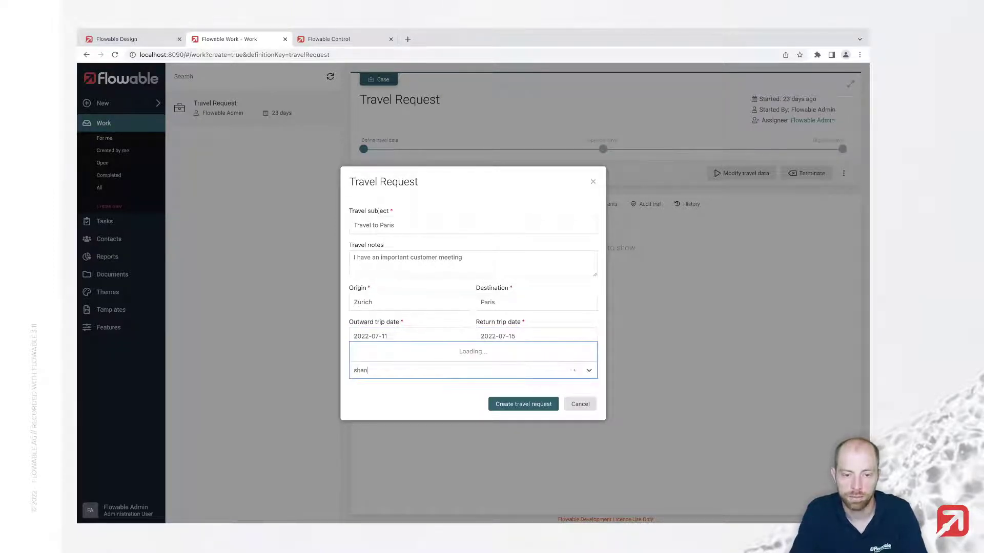
pyautogui.press('Return')
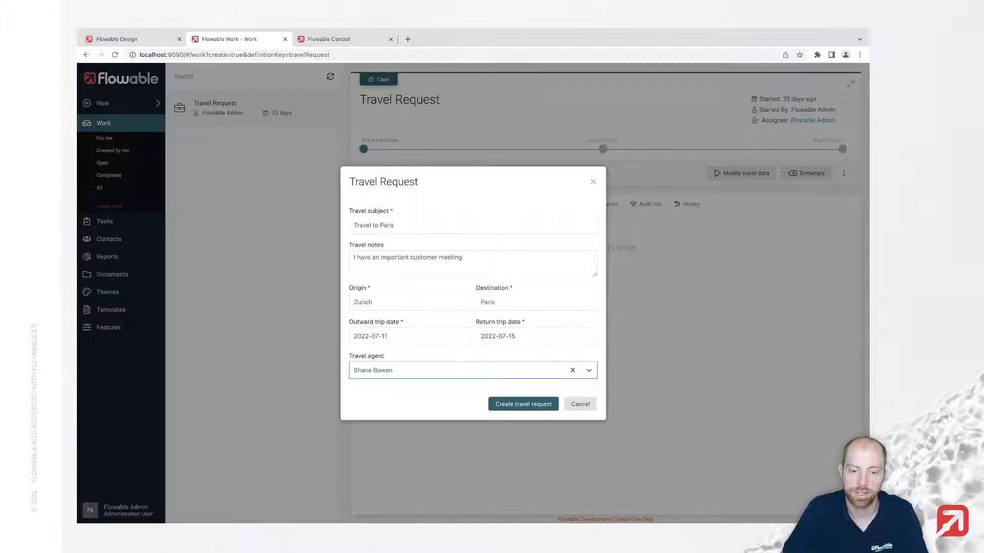
pyautogui.click(522, 406)
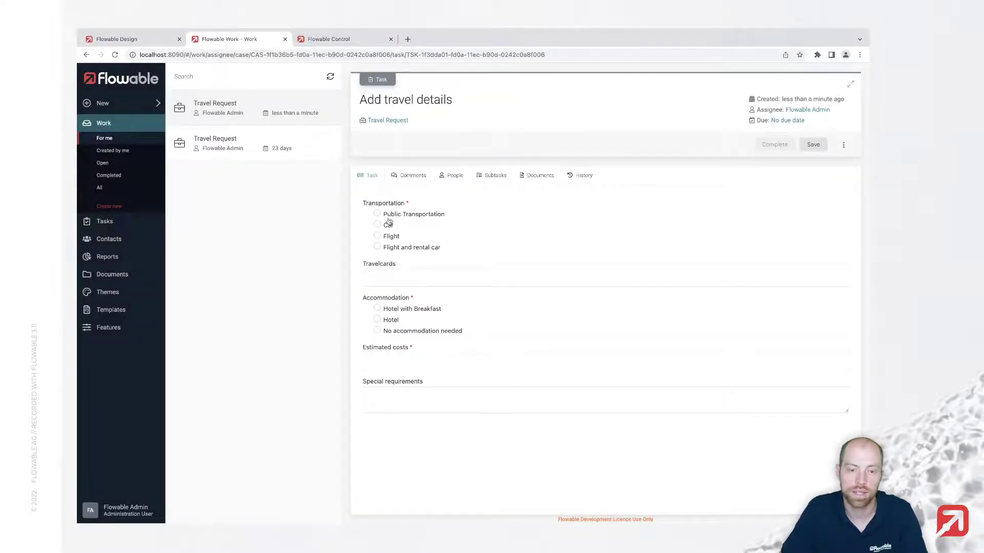
# Choose Public Transportation with GA travelcard, Hotel with Breakfast, estimated costs 1200, and complete the task
pyautogui.click(378, 215)
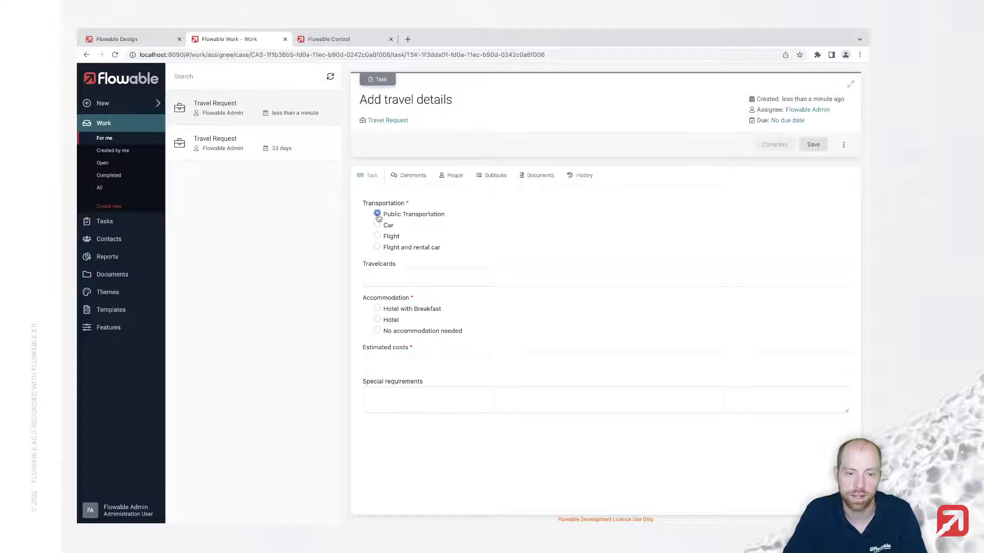
pyautogui.click(389, 276)
pyautogui.write('G')
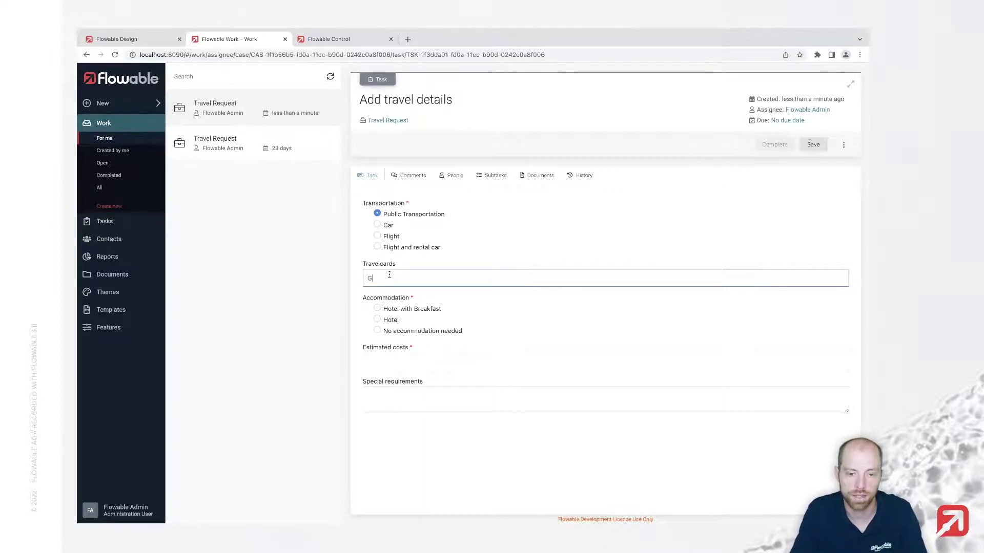
pyautogui.write('A')
pyautogui.press('Tab')
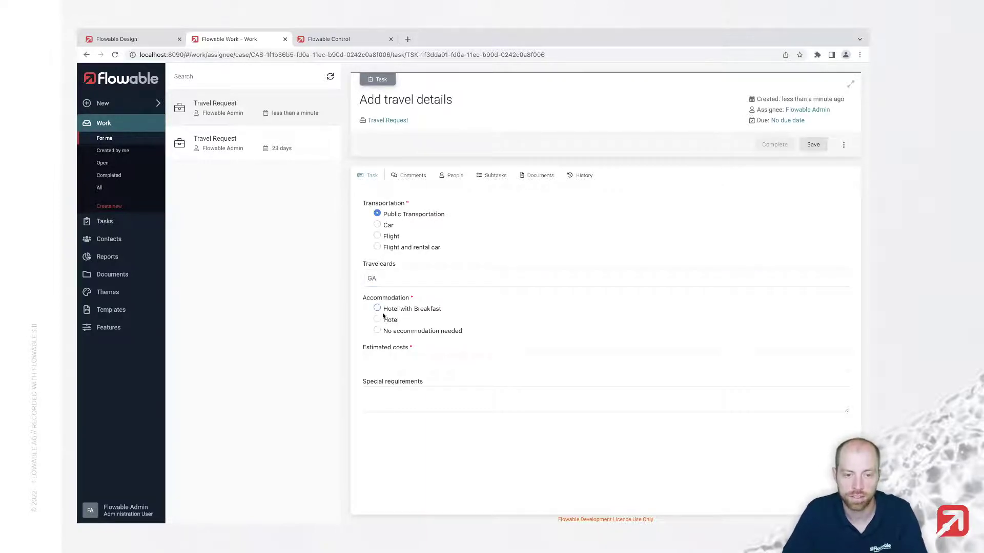
pyautogui.click(378, 310)
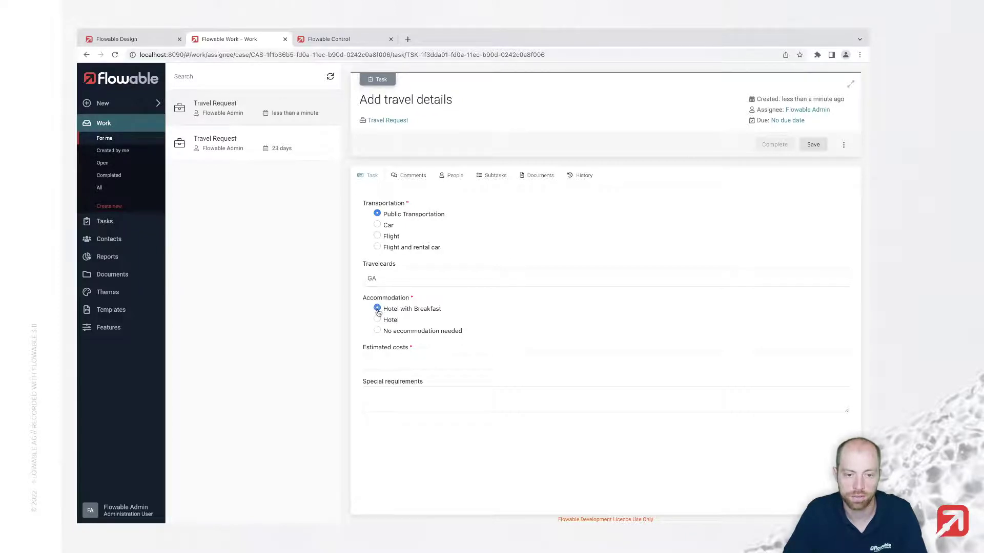
pyautogui.click(387, 362)
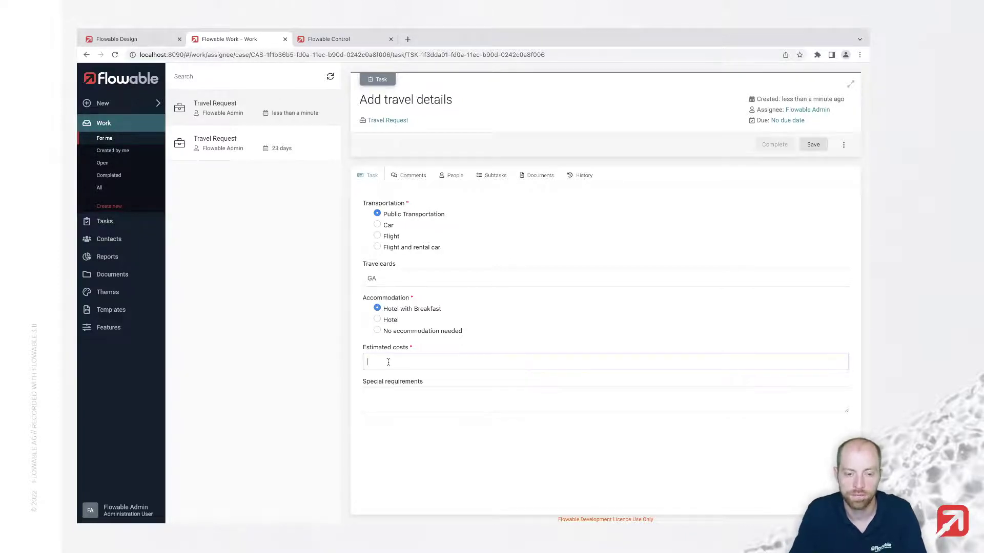
pyautogui.write('1200')
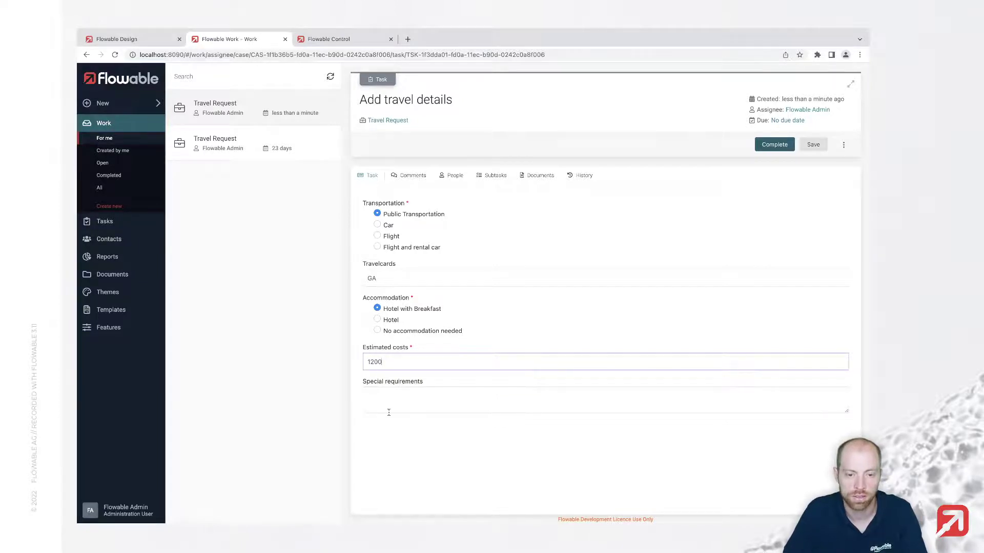
pyautogui.click(769, 145)
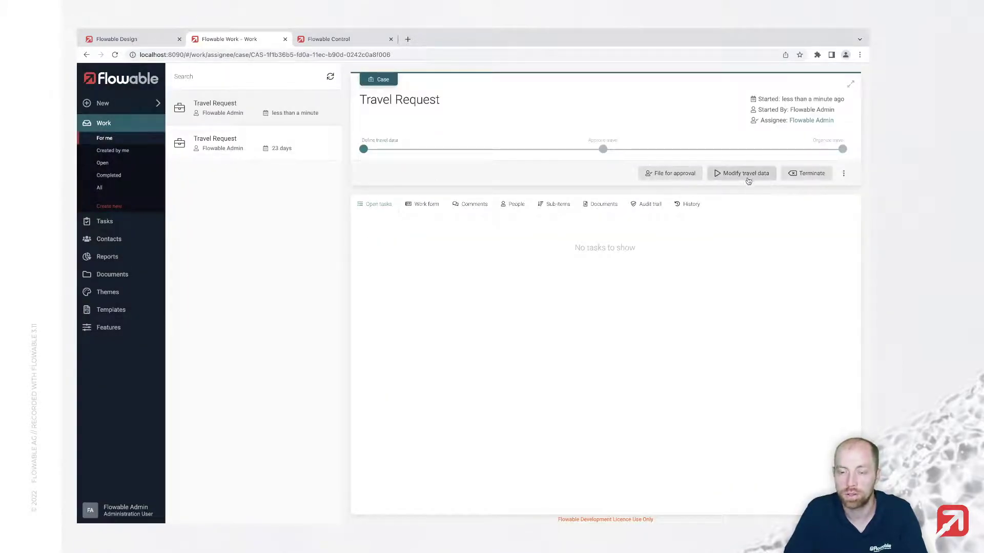
# File the request for approval, assign the Flowable admin as approver, then approve the travel
pyautogui.click(667, 175)
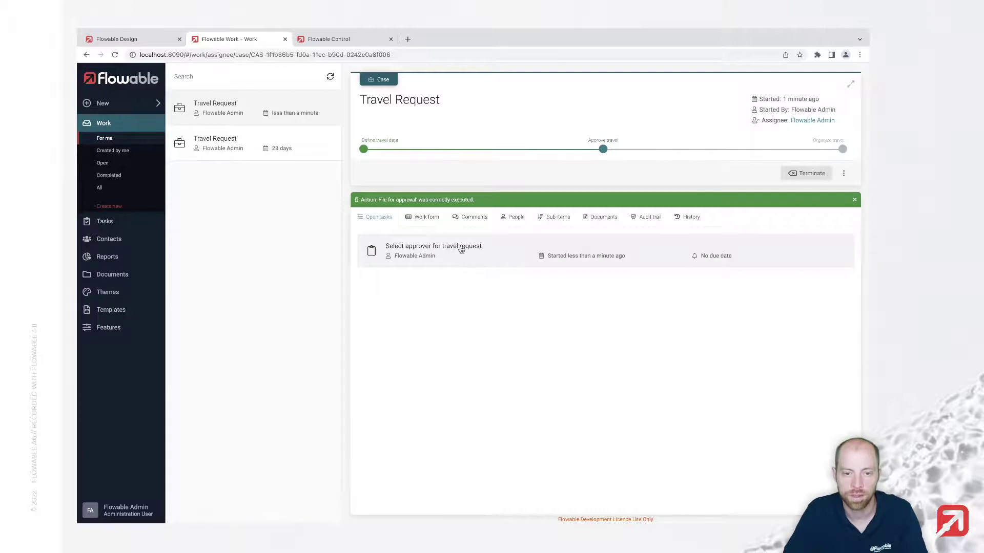
pyautogui.click(461, 250)
pyautogui.click(413, 258)
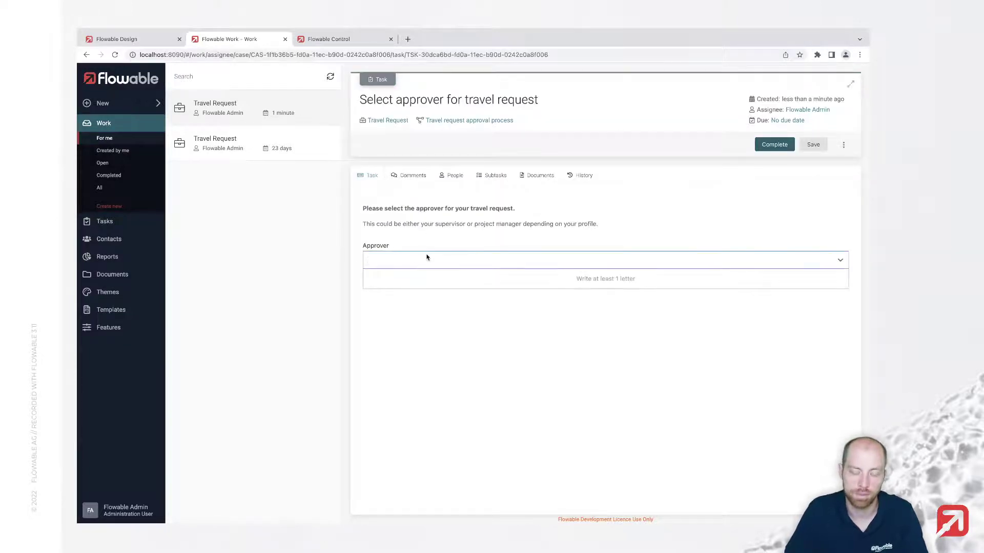
pyautogui.write('flowabl')
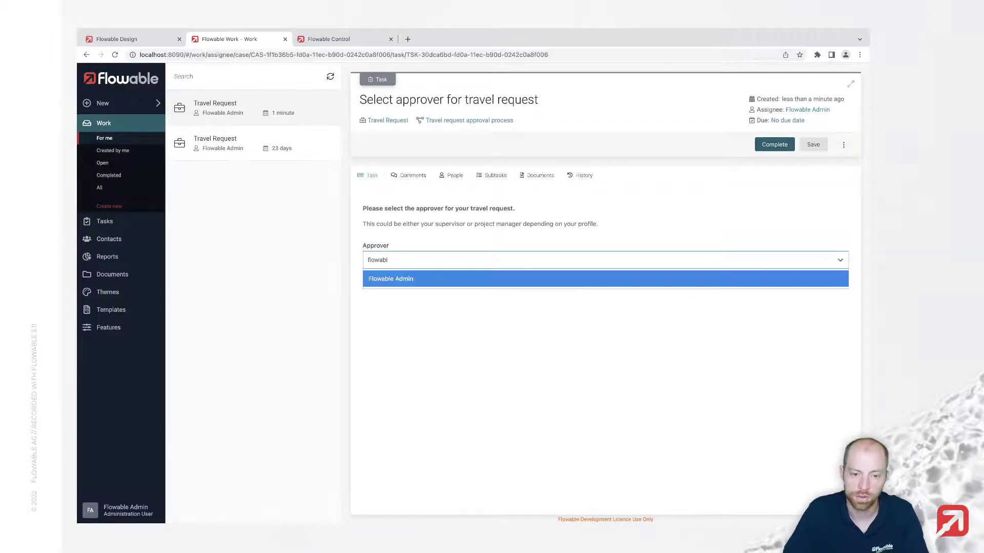
pyautogui.press('Return')
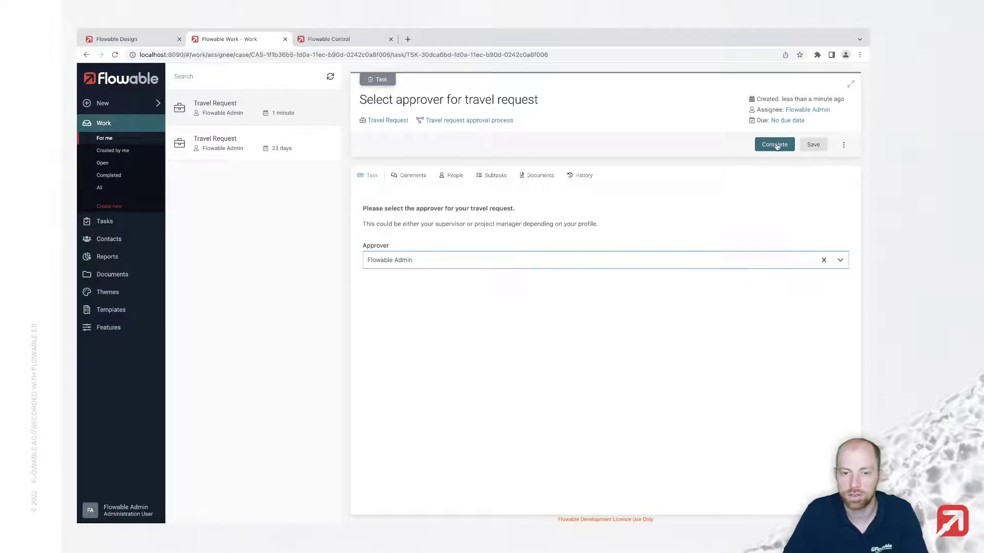
pyautogui.click(775, 145)
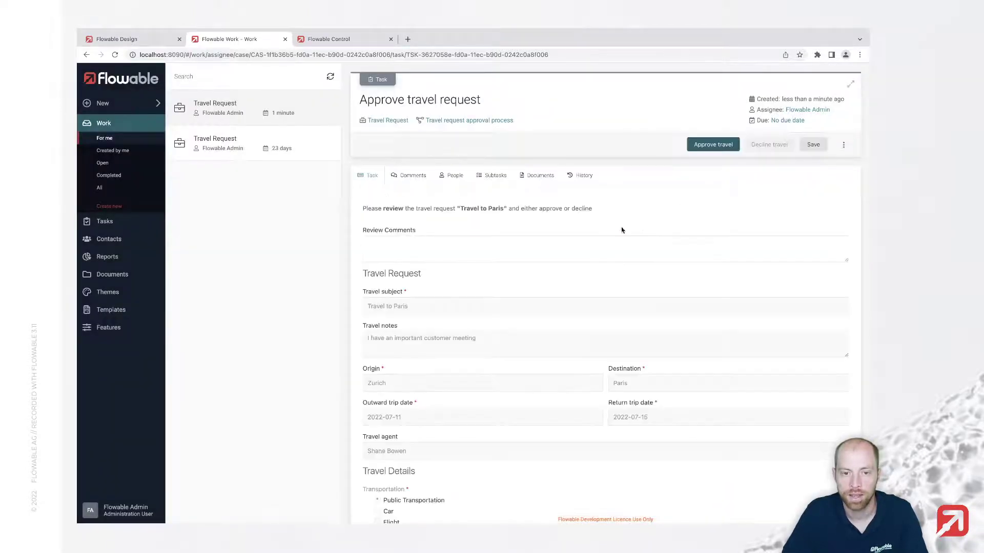
pyautogui.click(503, 258)
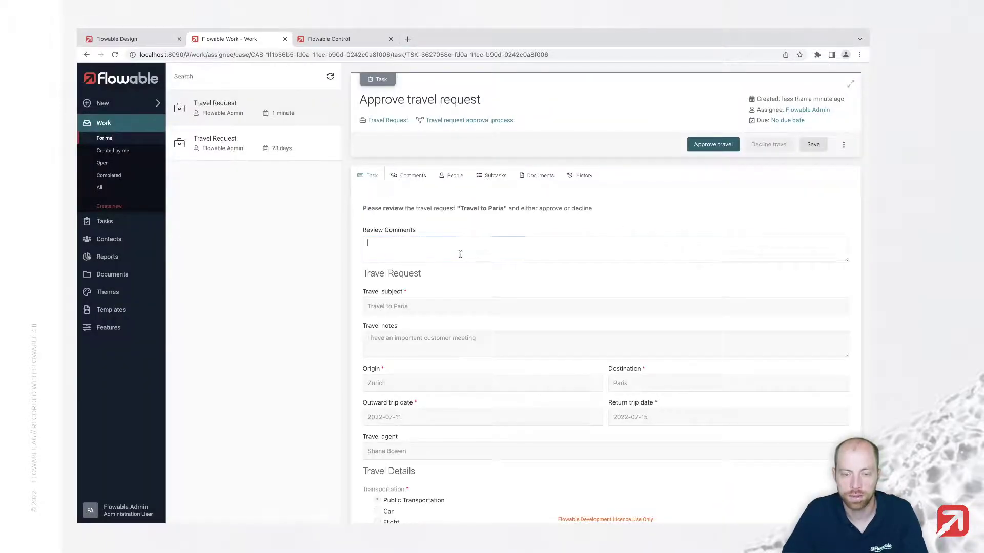
pyautogui.click(716, 145)
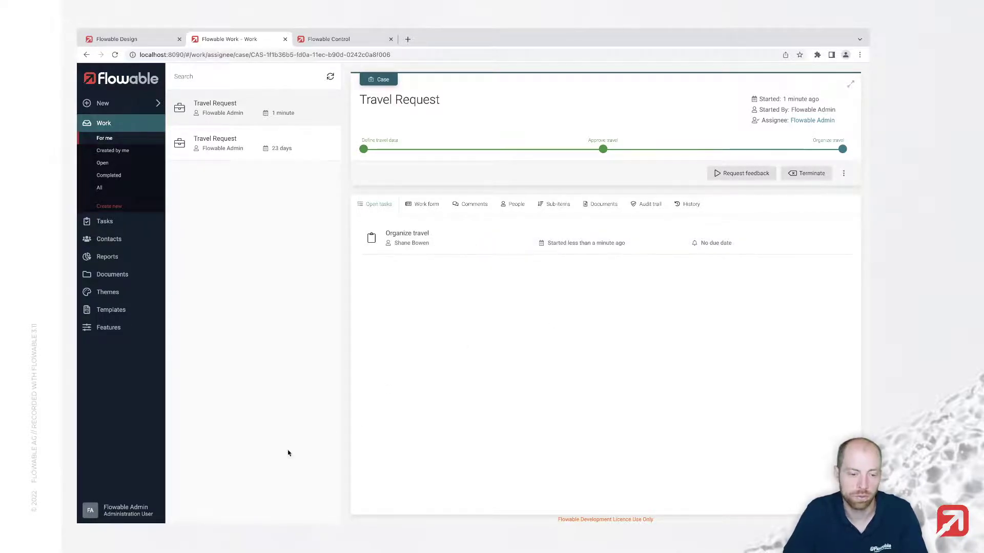
# Sign out of the admin account and log in as the travel agent
pyautogui.click(135, 511)
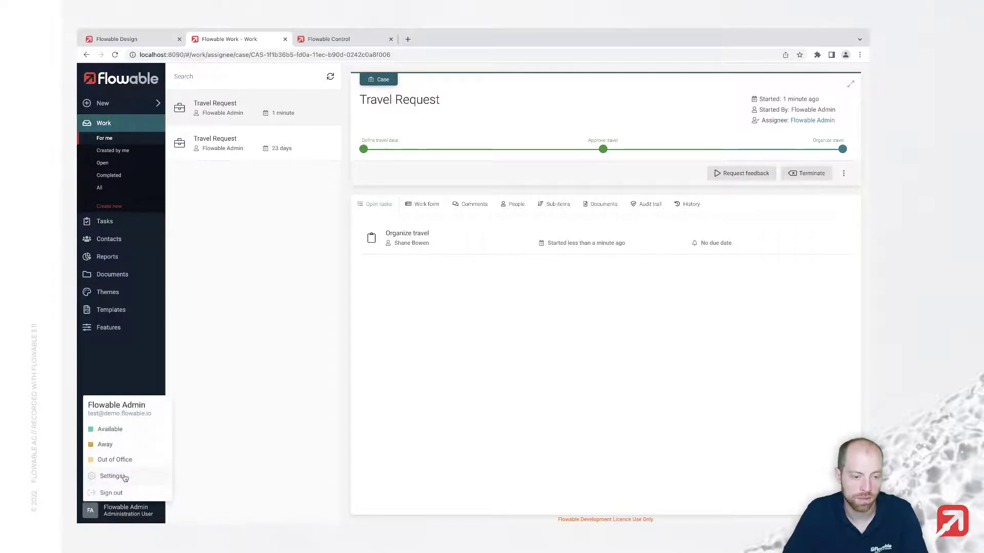
pyautogui.click(120, 494)
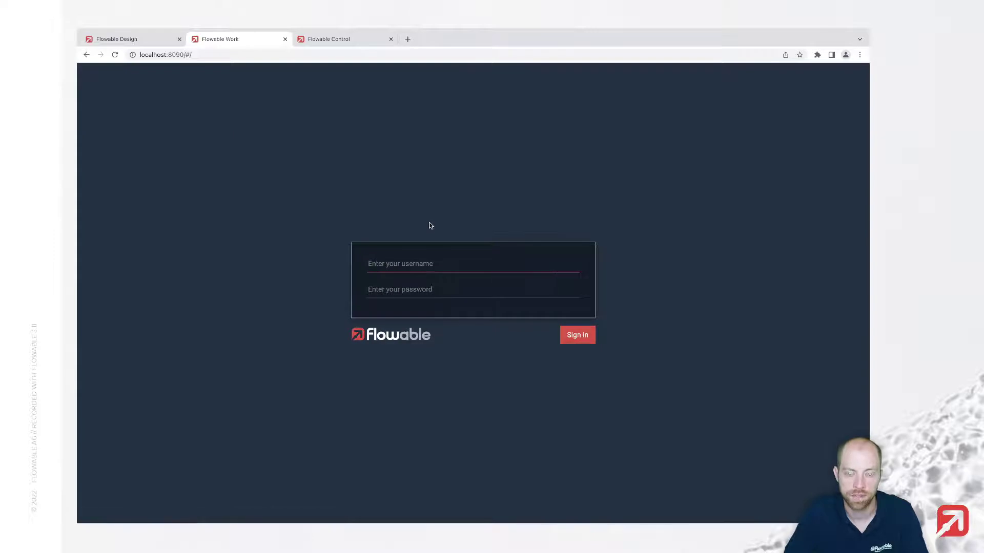
pyautogui.write('shane.bowen')
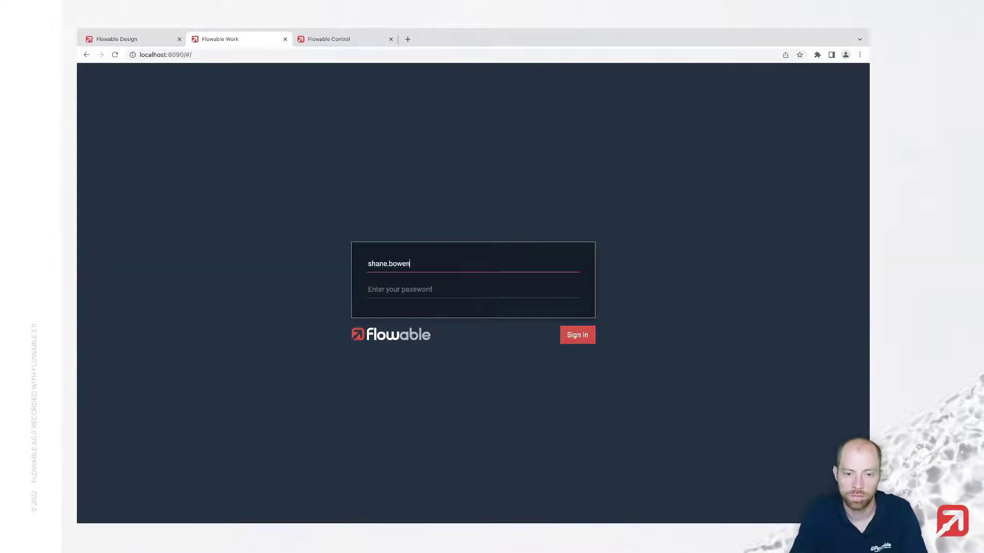
pyautogui.press('Tab')
pyautogui.write('test')
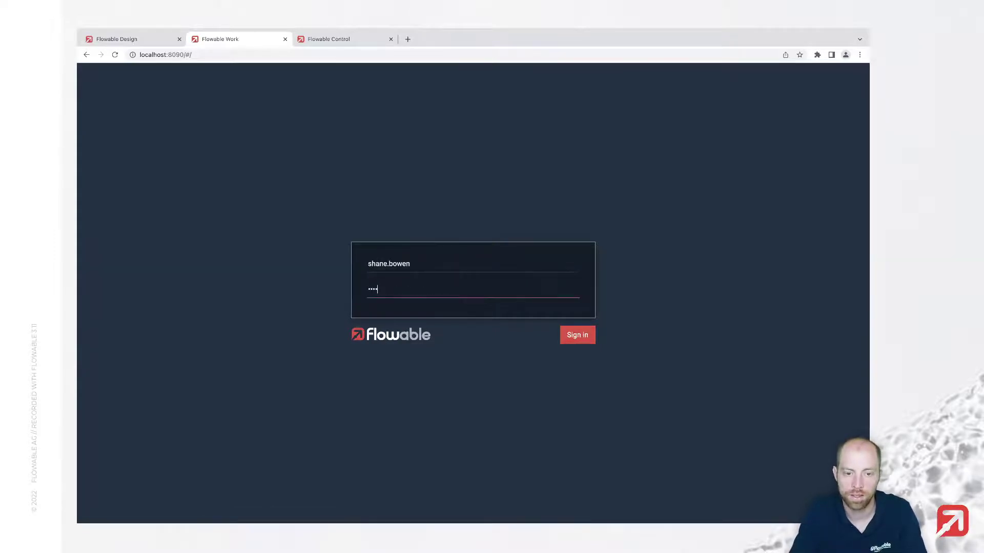
pyautogui.press('Return')
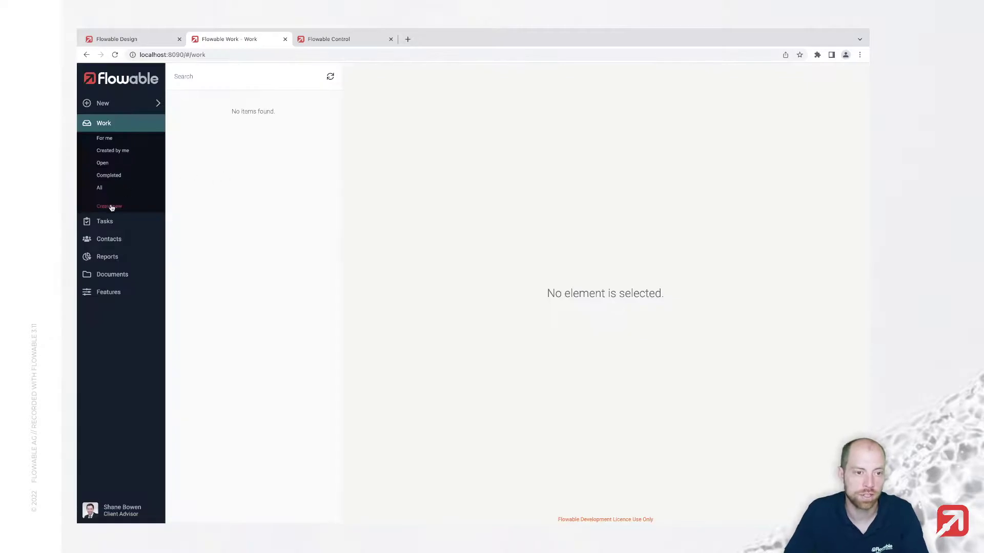
# Open the Organize travel task from My Tasks and go to its Travel Request case
pyautogui.click(102, 163)
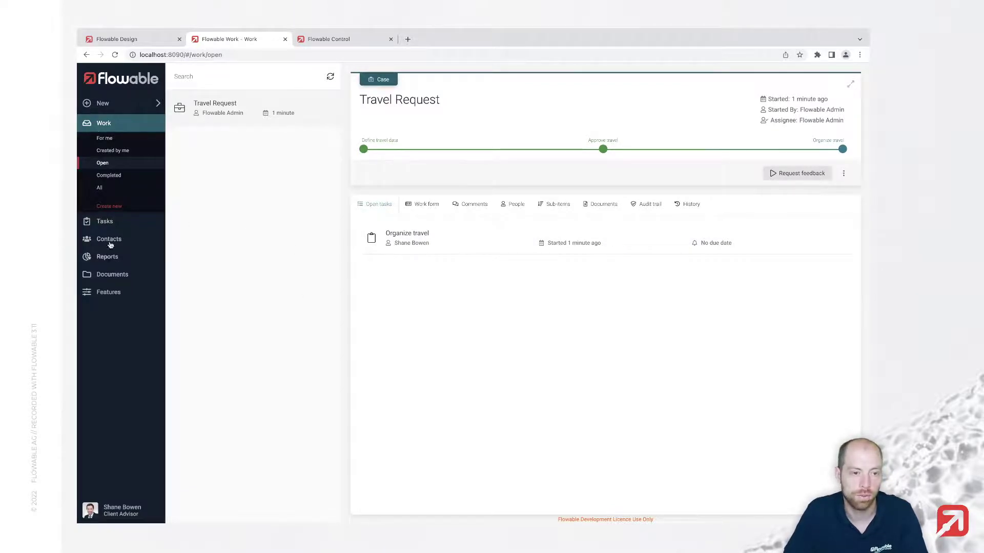
pyautogui.click(105, 222)
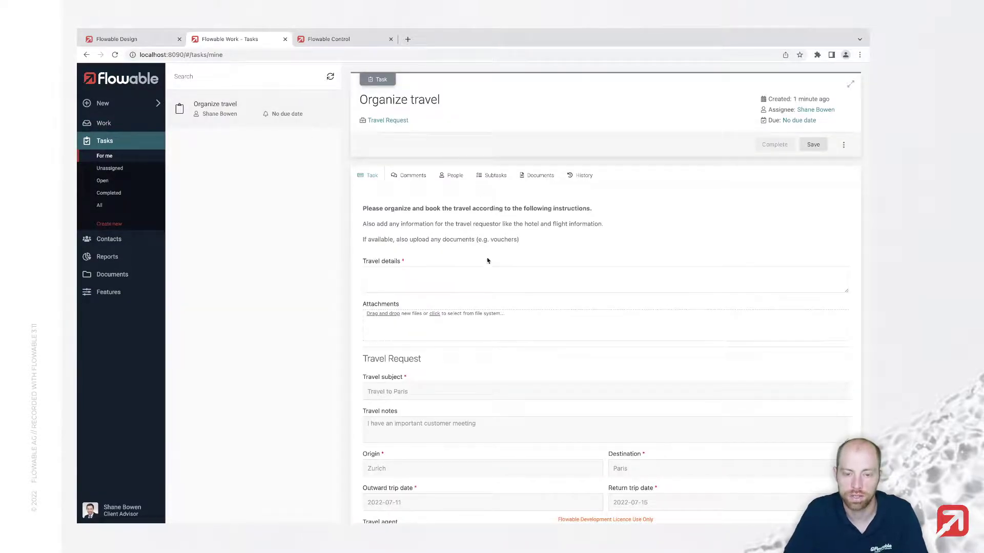
pyautogui.scroll(-2, 453, 271)
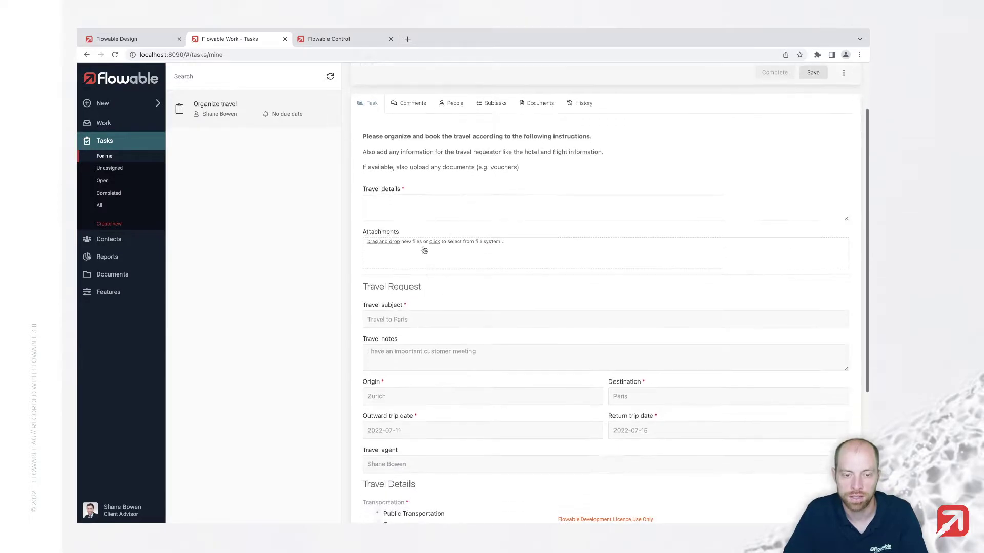
pyautogui.click(410, 208)
pyautogui.scroll(2, 413, 259)
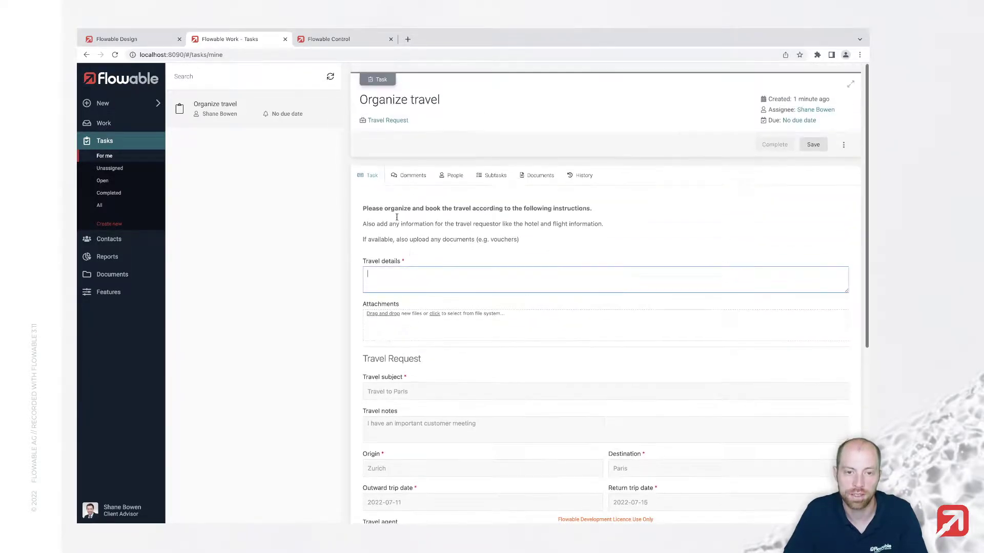
pyautogui.click(384, 123)
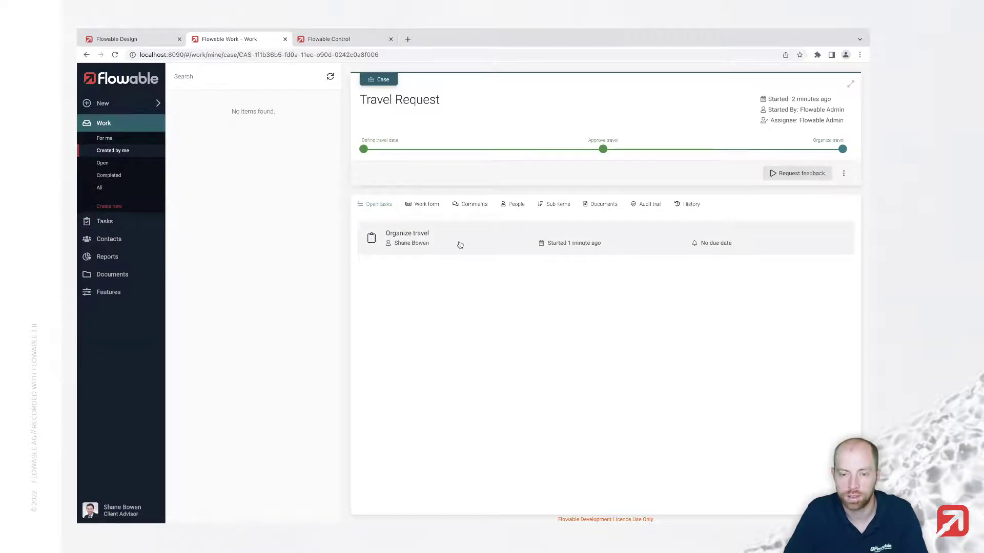
# Send the requestor a feedback request with a short question
pyautogui.click(786, 174)
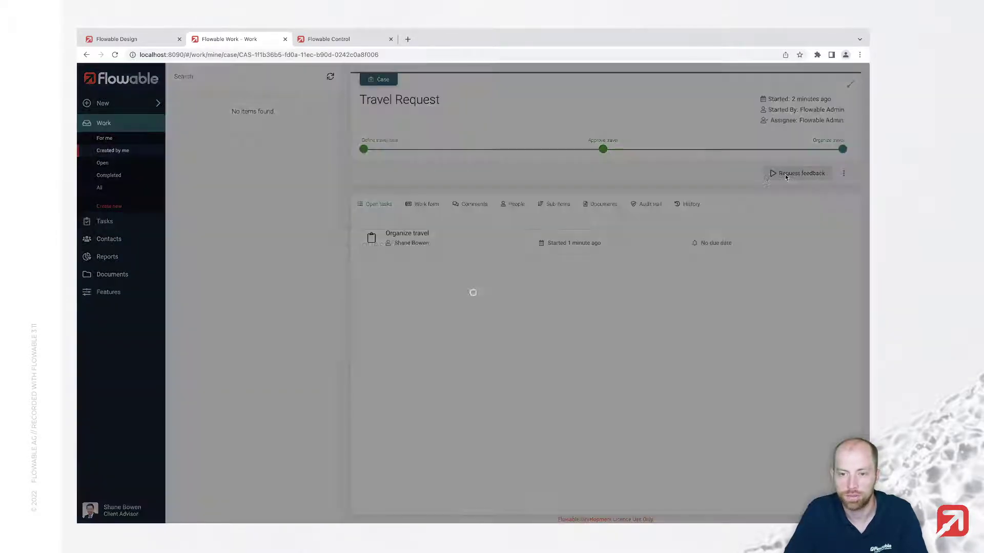
pyautogui.click(418, 318)
pyautogui.write('Ca')
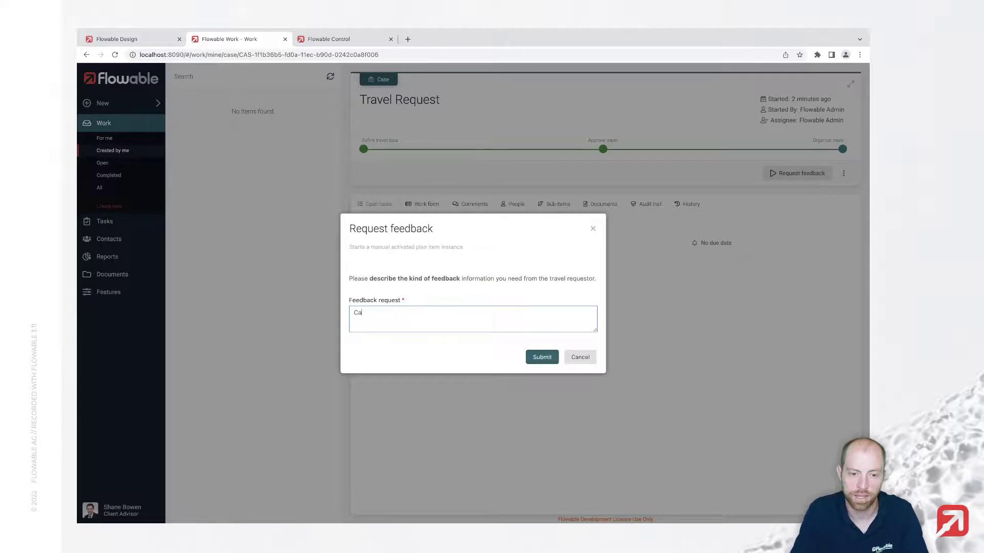
pyautogui.write('n you please let me know')
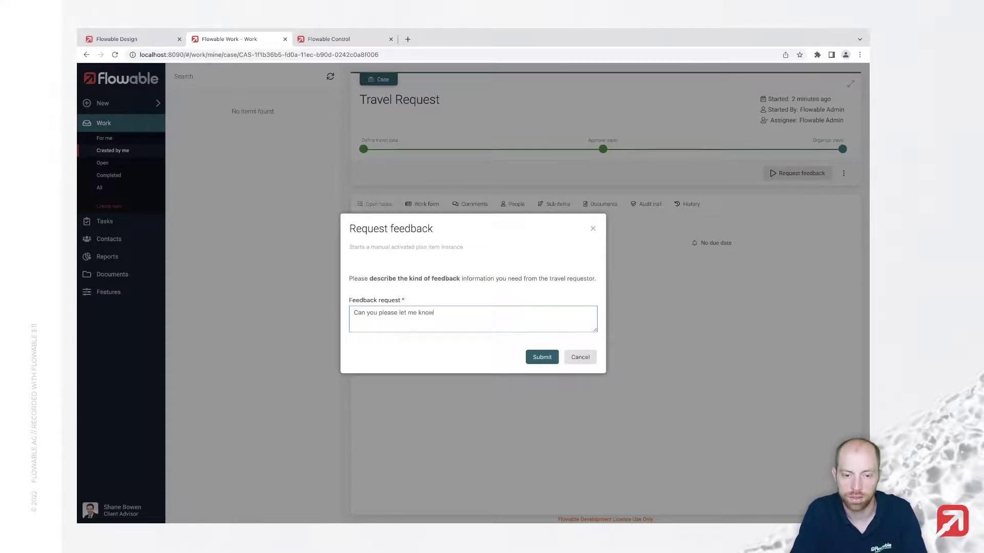
pyautogui.write('r preferred hotel chain')
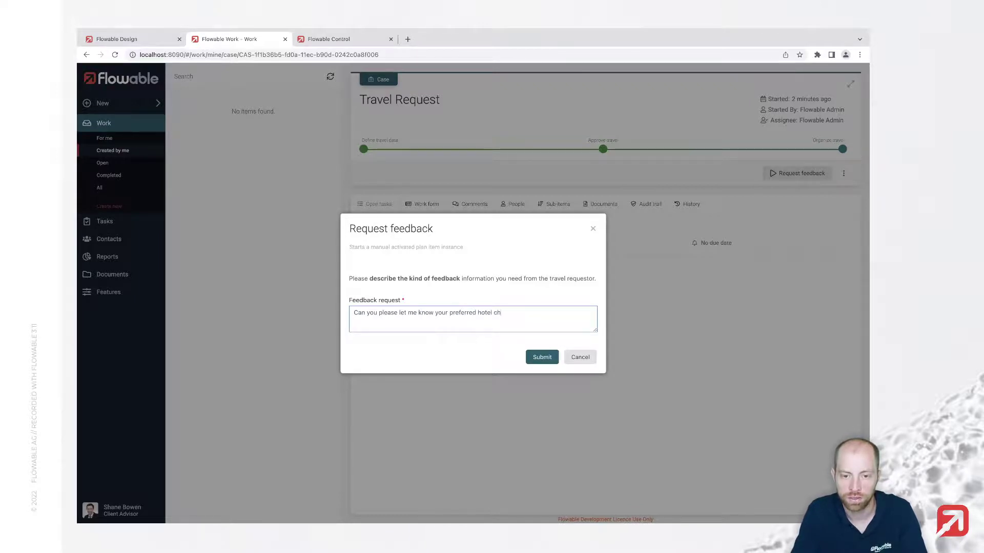
pyautogui.click(544, 357)
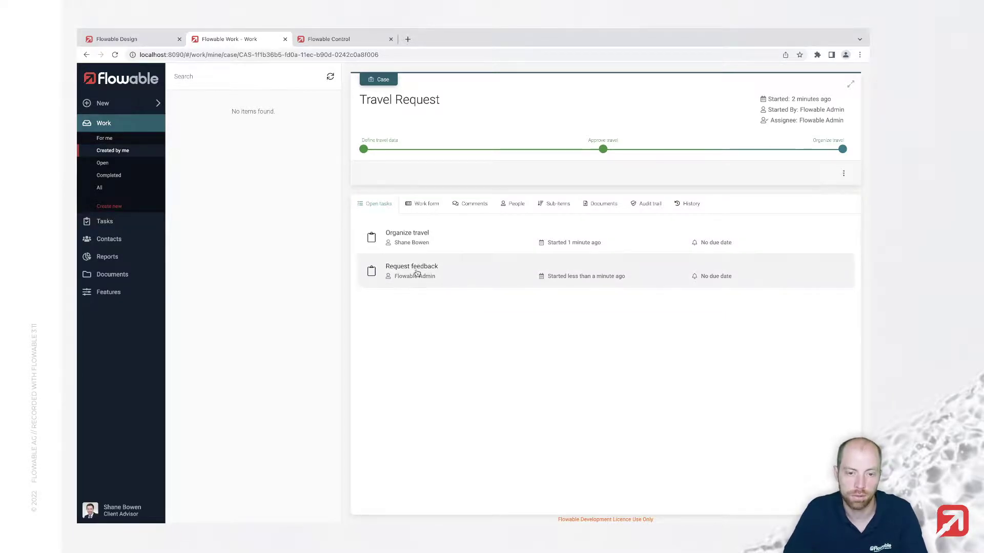
# Open the new Request feedback task and read its instruction text
pyautogui.click(416, 271)
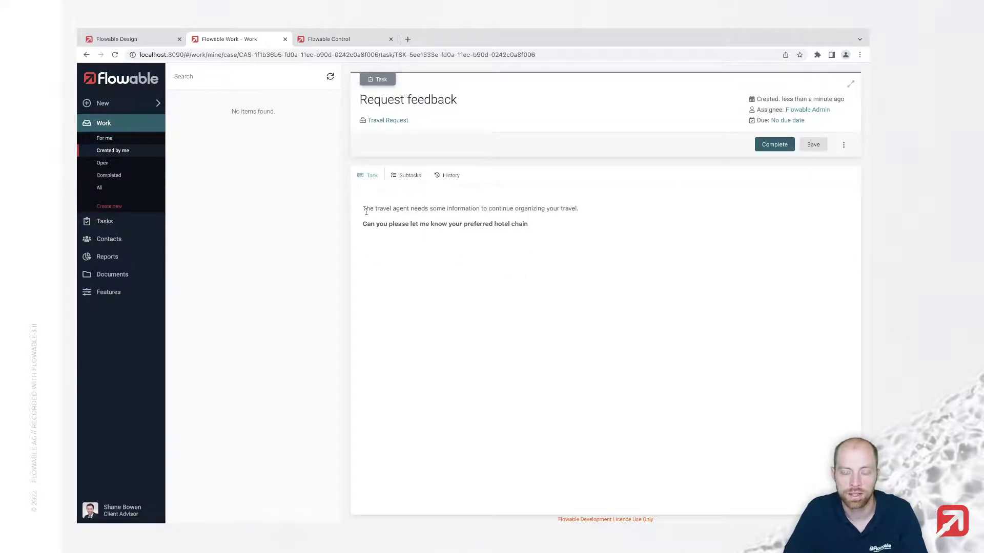
pyautogui.moveTo(366, 212); pyautogui.dragTo(490, 239)
pyautogui.click(540, 233)
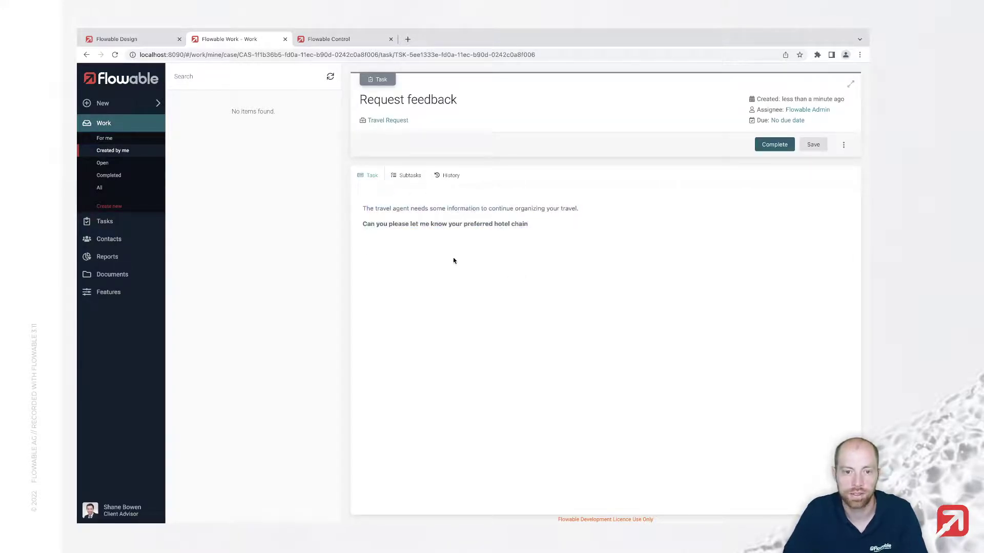
pyautogui.hotkey('ctrl', 'shift', 'Tab')
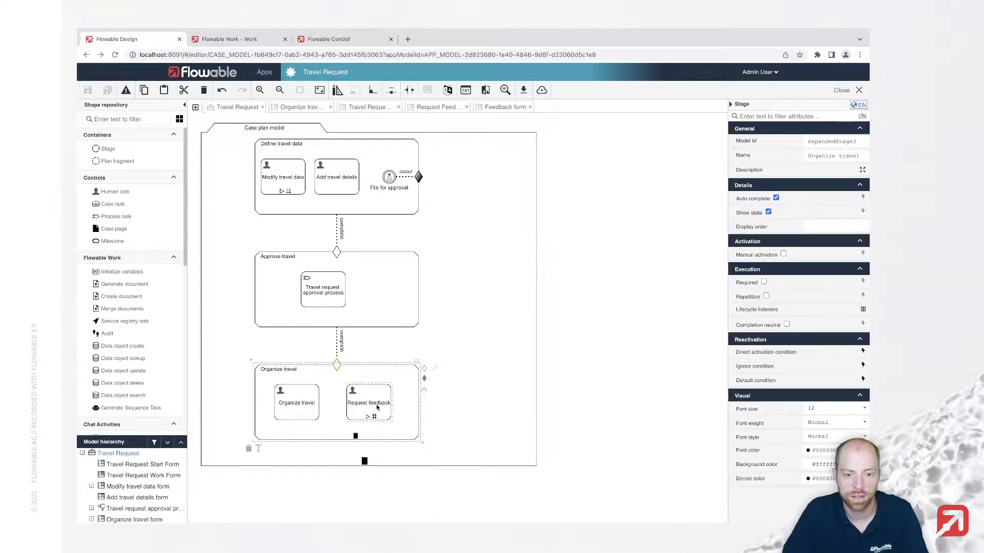
# Add a multiline text field labelled Feedback to the Request feedback task's Feedback form
pyautogui.click(368, 403)
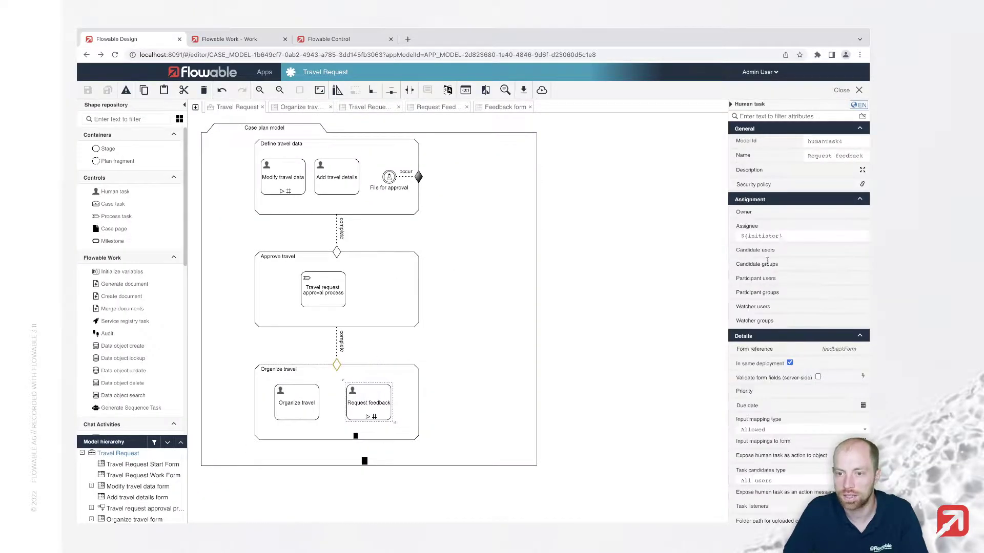
pyautogui.click(838, 349)
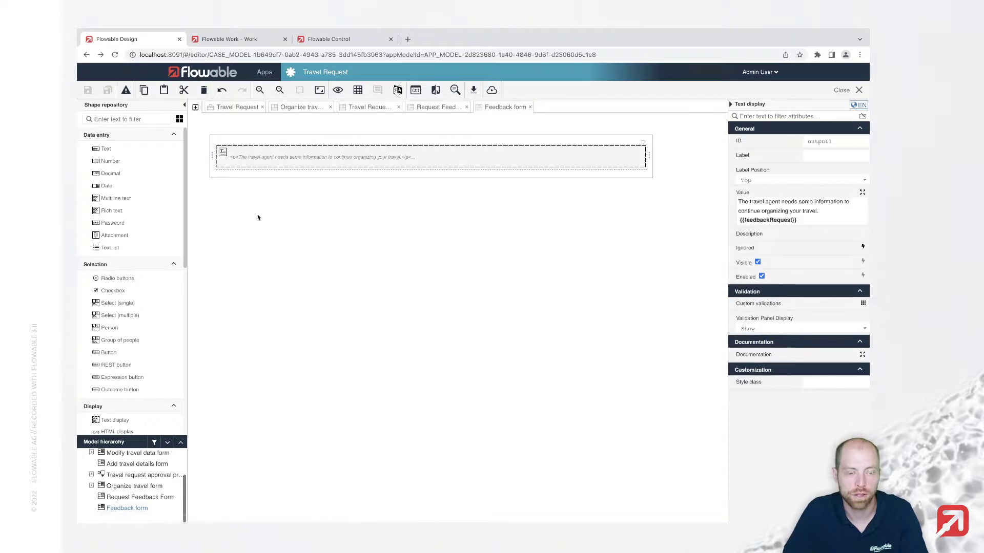
pyautogui.click(285, 245)
pyautogui.moveTo(128, 199); pyautogui.dragTo(335, 172)
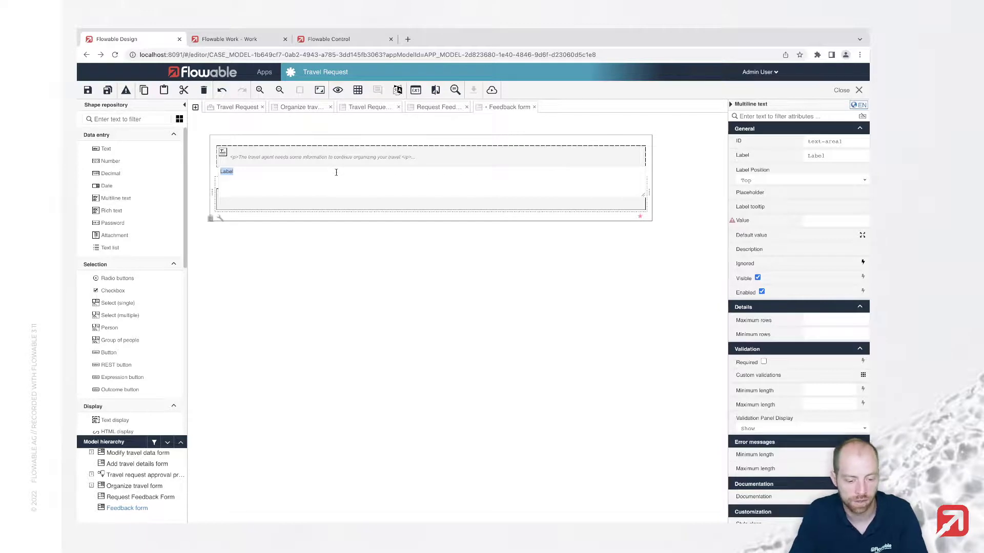
pyautogui.write('Feedback')
pyautogui.press('Return')
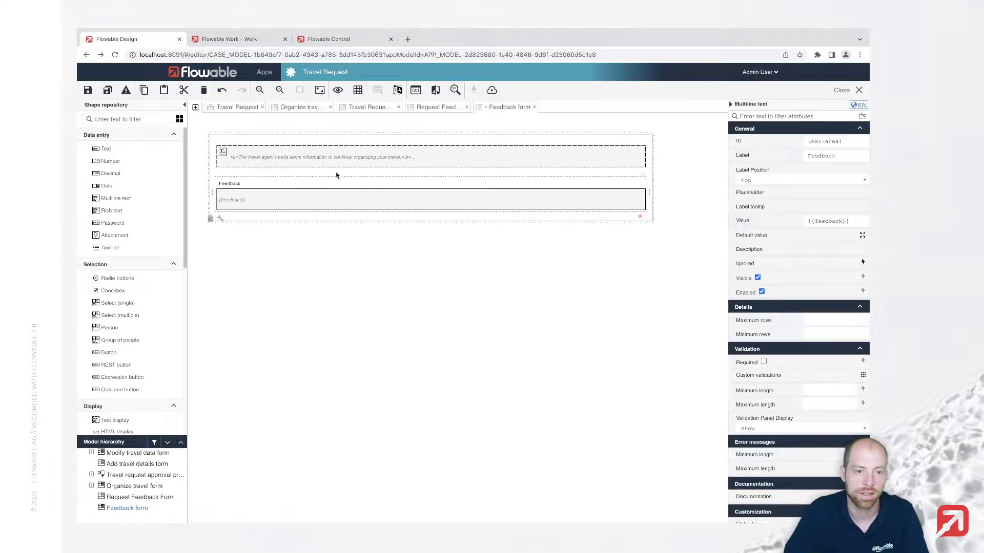
# Save the Feedback form and publish the Travel Request app
pyautogui.click(109, 90)
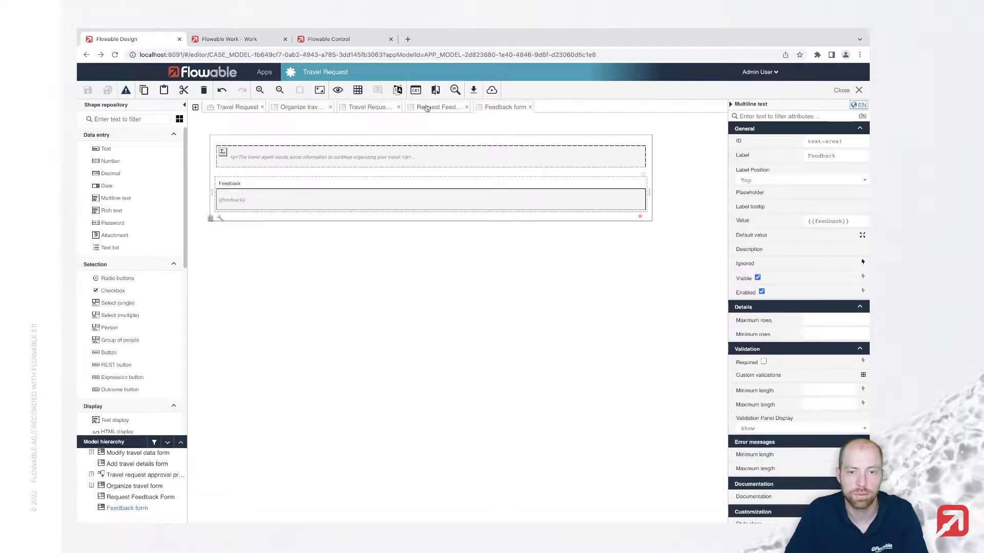
pyautogui.click(492, 90)
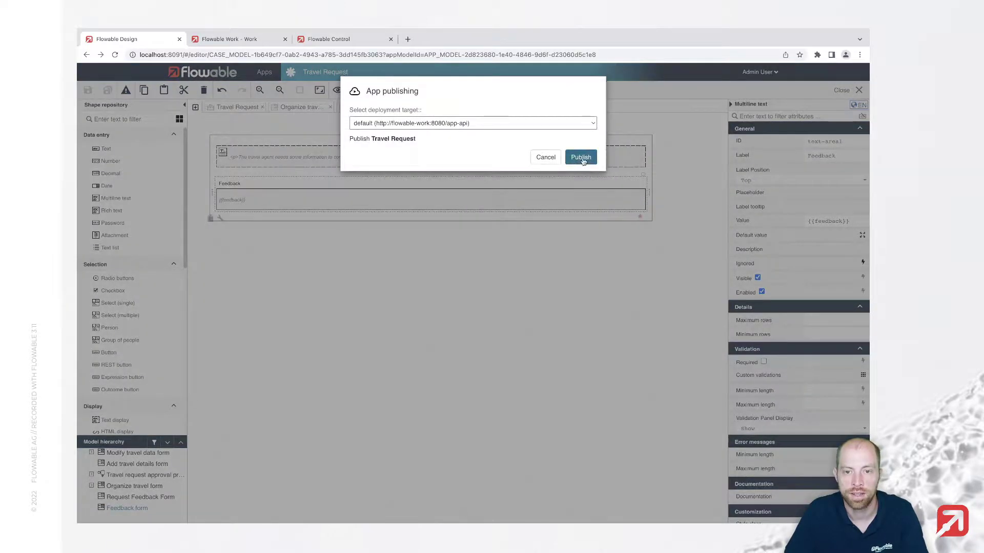
pyautogui.click(582, 156)
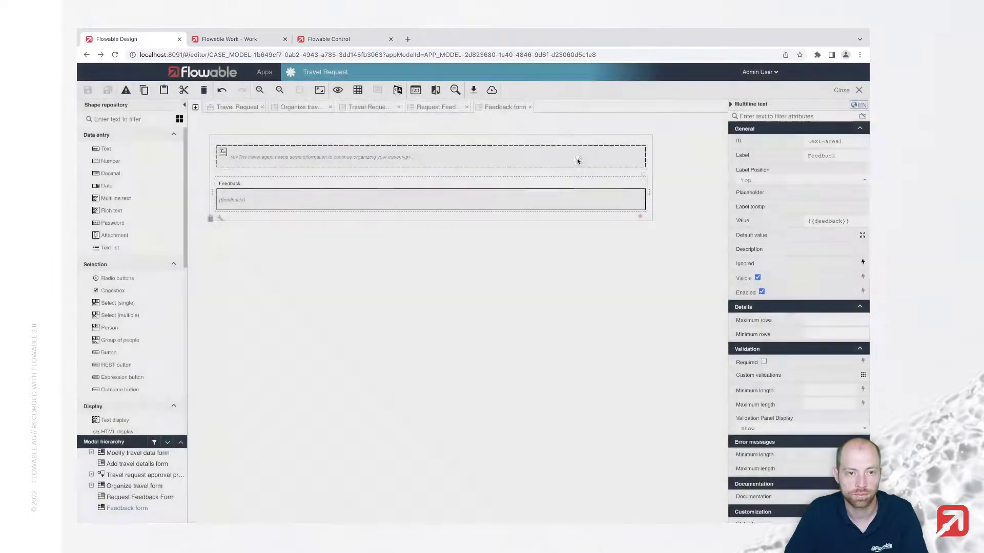
# Reload the Request feedback task in Flowable Work; it still has no Feedback field
pyautogui.hotkey('ctrl', 'Tab')
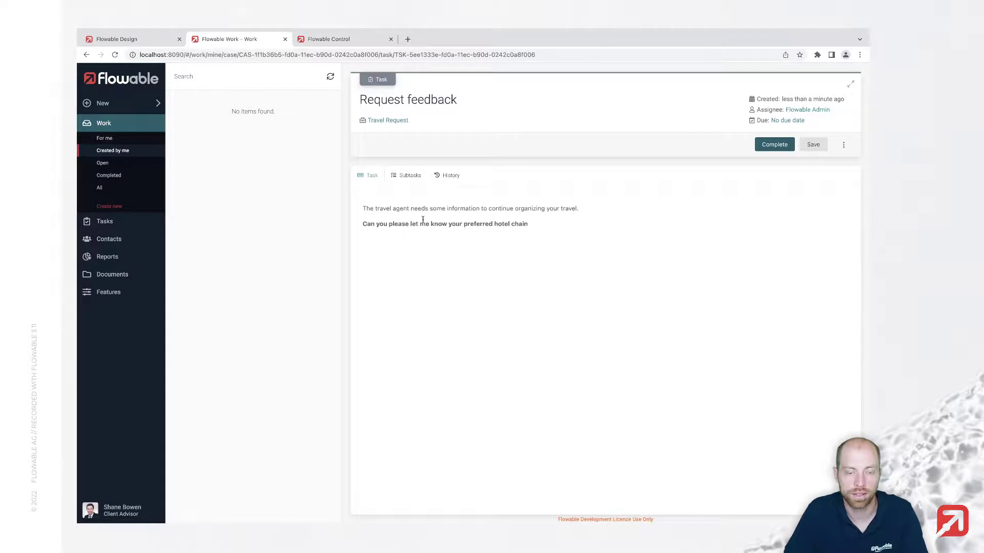
pyautogui.hotkey('ctrl', 'r')
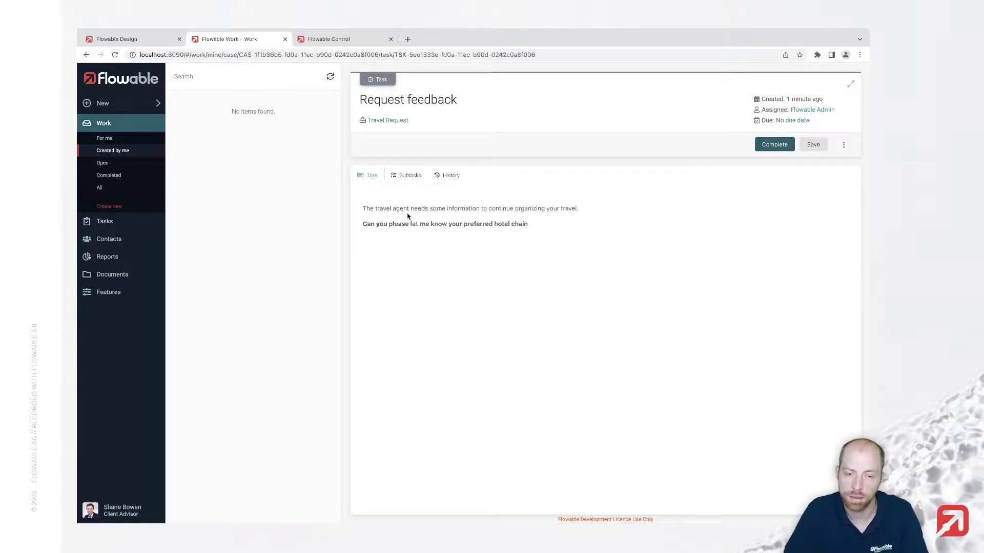
pyautogui.click(132, 510)
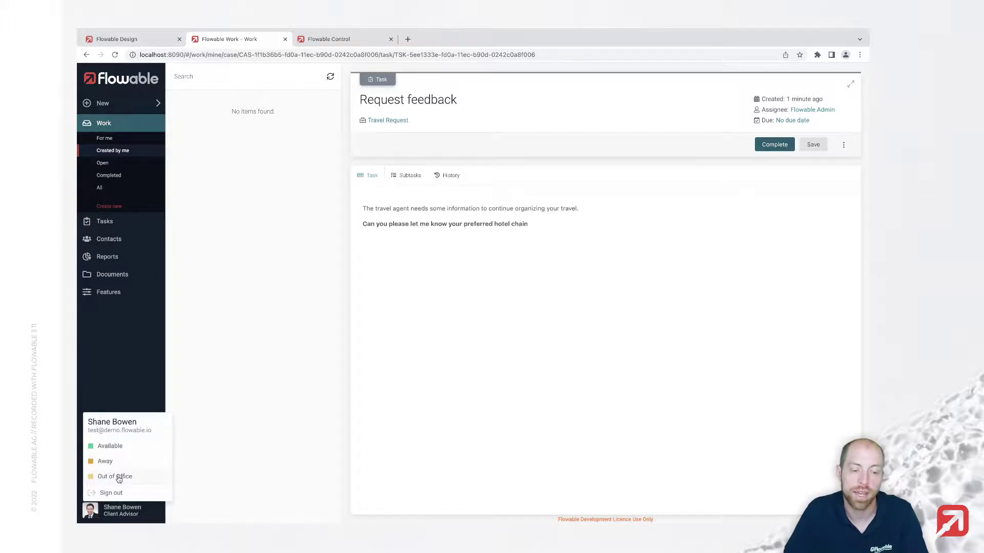
pyautogui.click(261, 328)
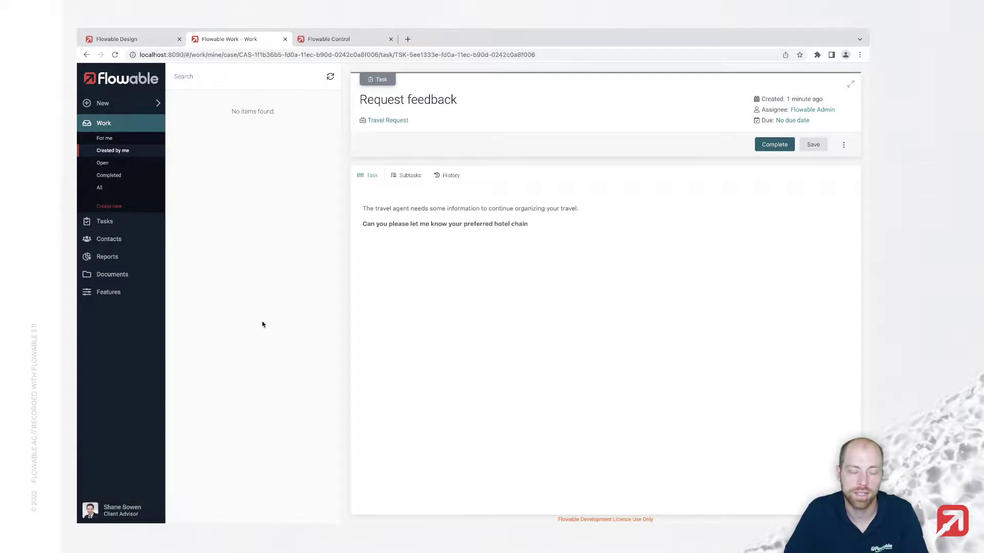
pyautogui.click(352, 45)
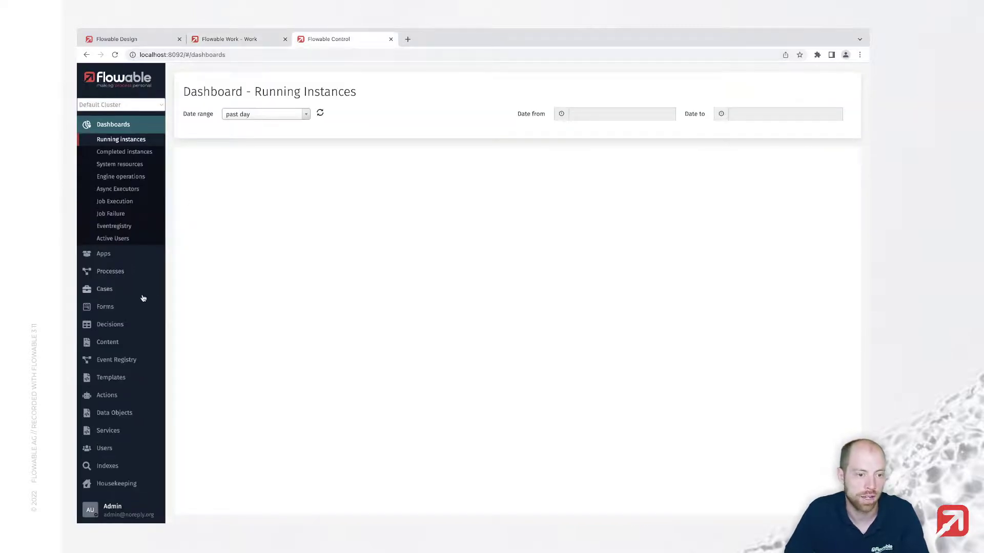
# Open the newest running Travel Request case instance and begin migrating it from v8
pyautogui.click(113, 292)
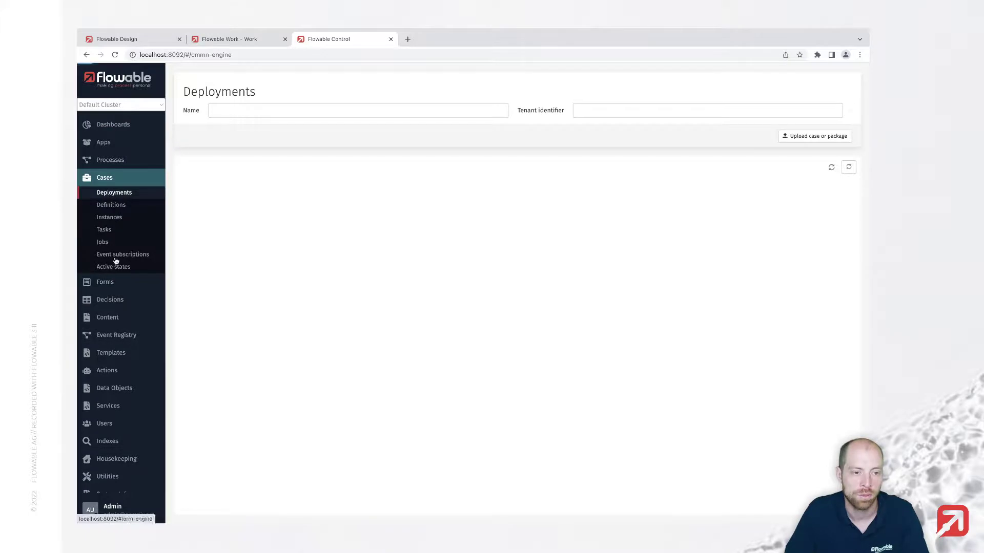
pyautogui.click(124, 220)
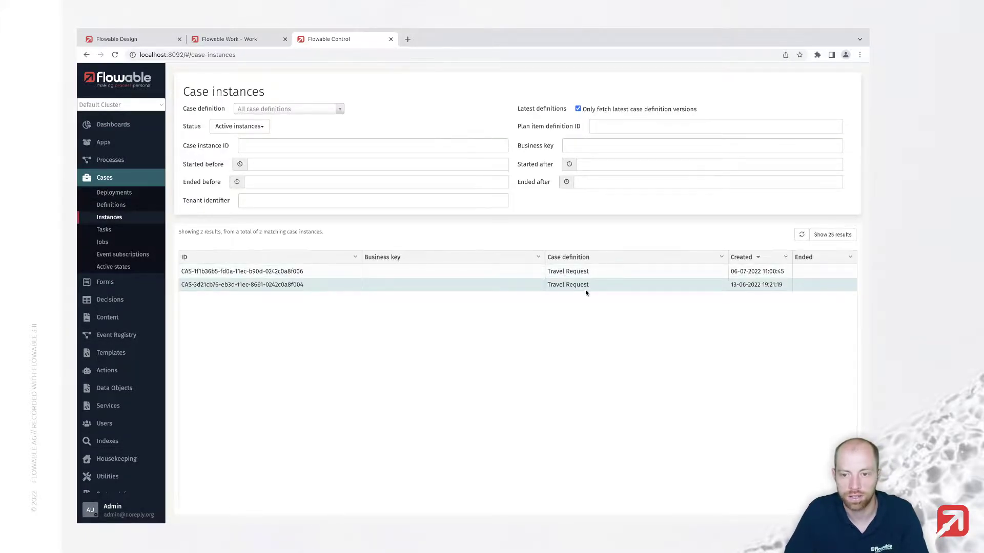
pyautogui.click(695, 273)
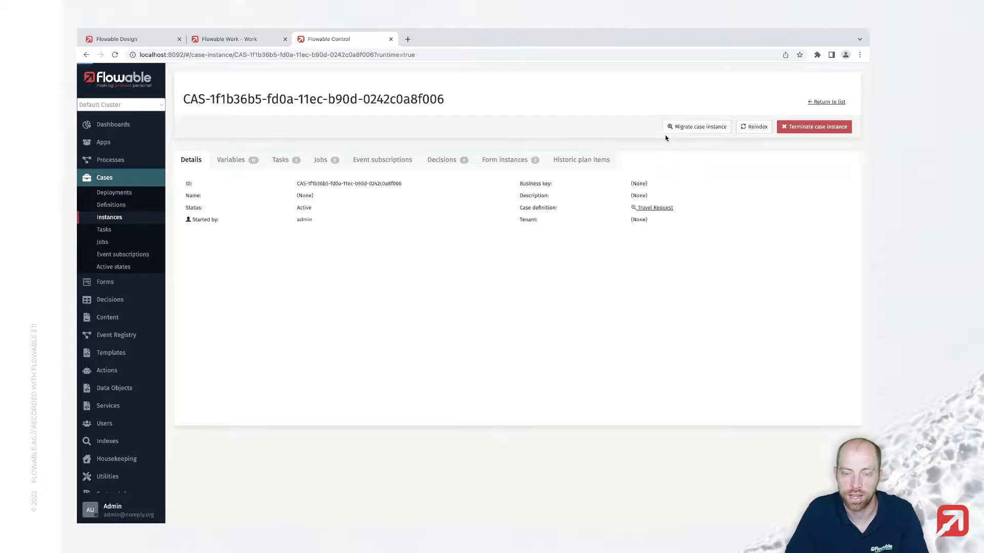
pyautogui.scroll(-1, 680, 217)
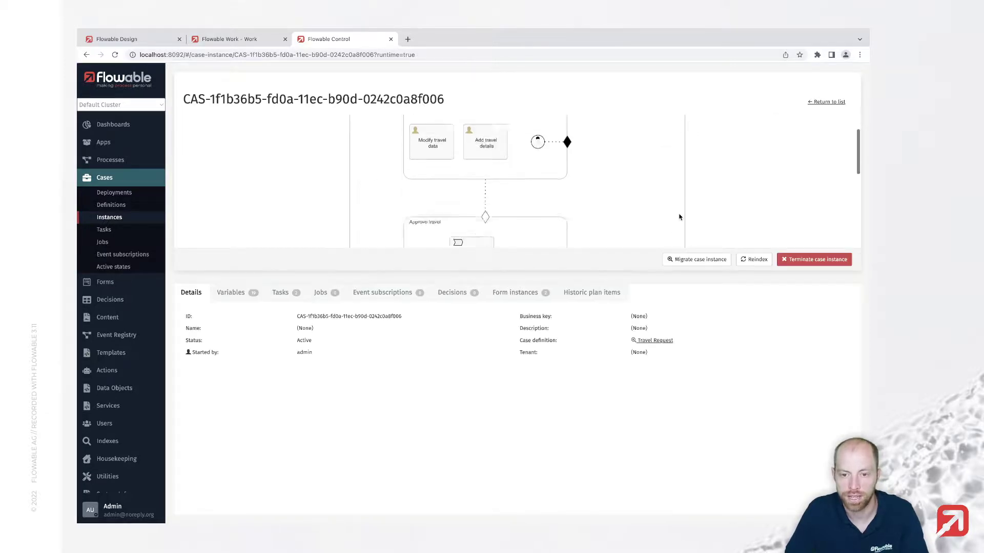
pyautogui.scroll(-3, 679, 217)
pyautogui.click(692, 259)
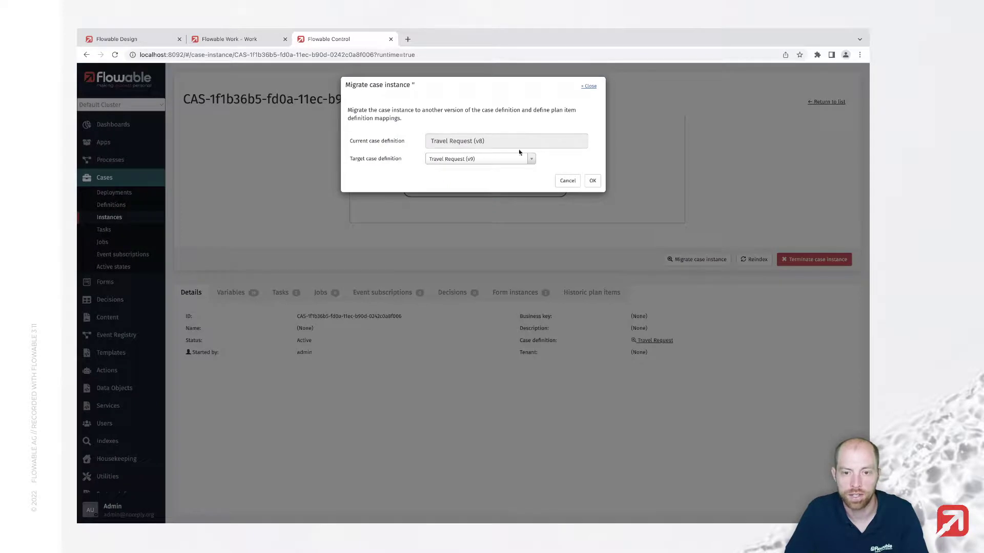
# Migrate the Travel Request case instance to Travel Request (v9) and confirm
pyautogui.click(593, 182)
pyautogui.scroll(-2, 409, 185)
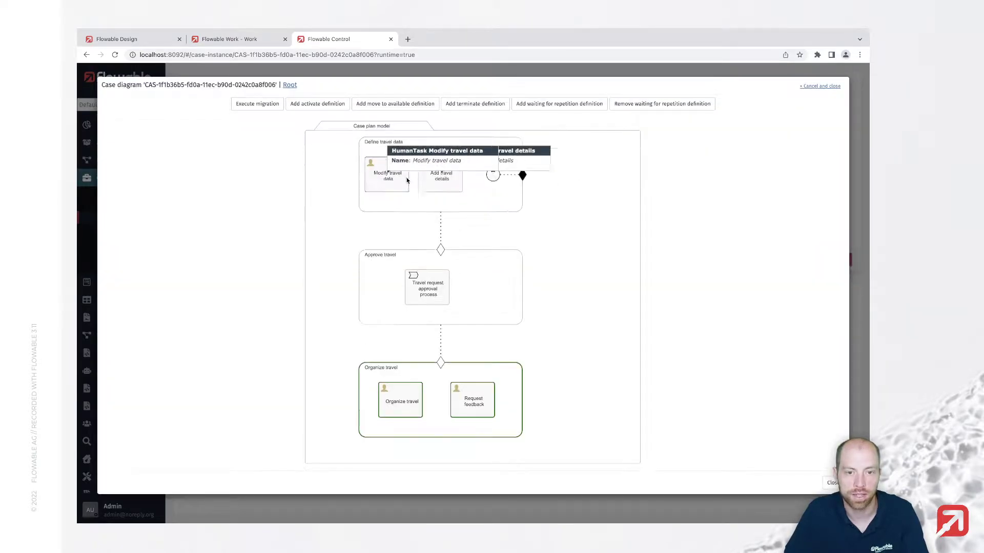
pyautogui.scroll(-3, 334, 198)
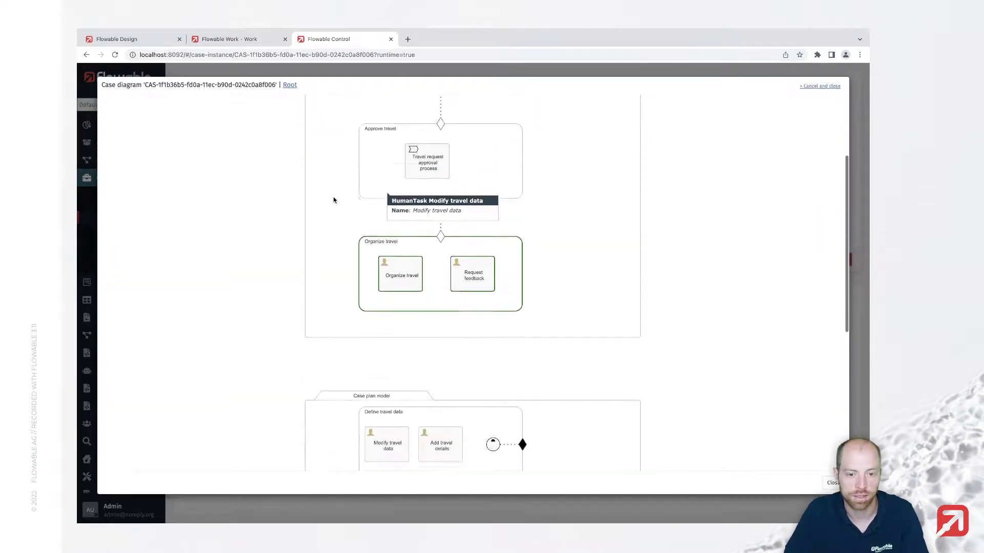
pyautogui.scroll(5, 332, 198)
pyautogui.click(260, 105)
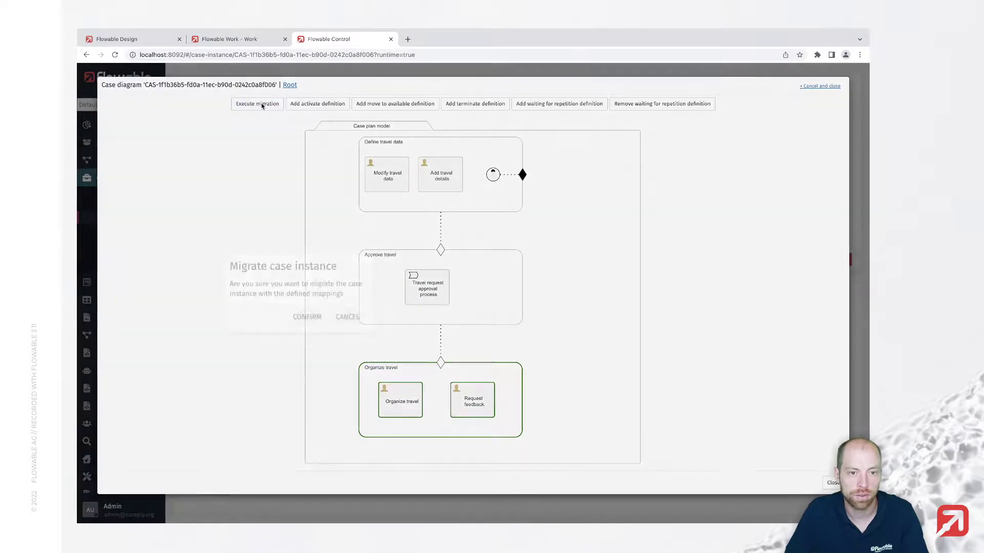
pyautogui.click(306, 315)
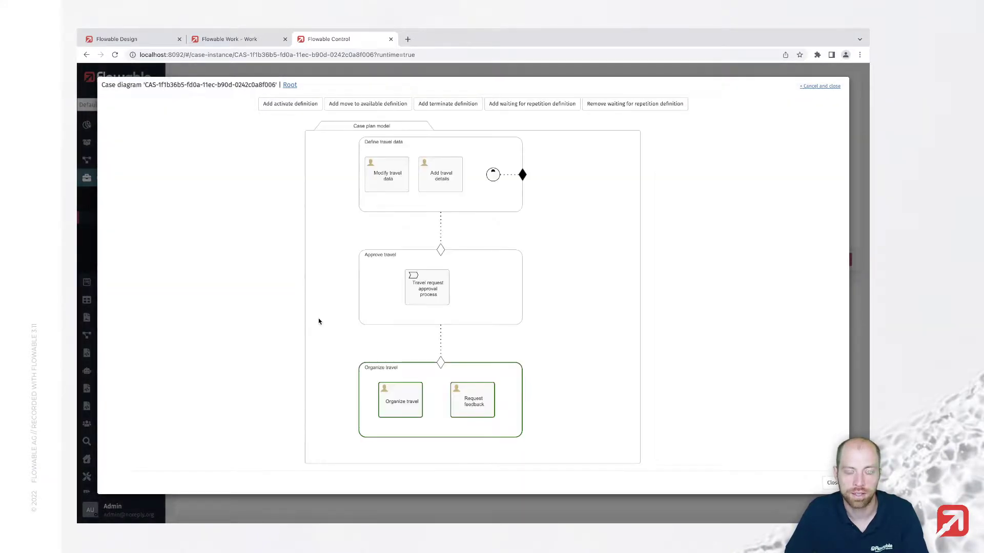
# Reload the Request feedback task in Flowable Work to show the new Feedback field
pyautogui.scroll(-3, 439, 328)
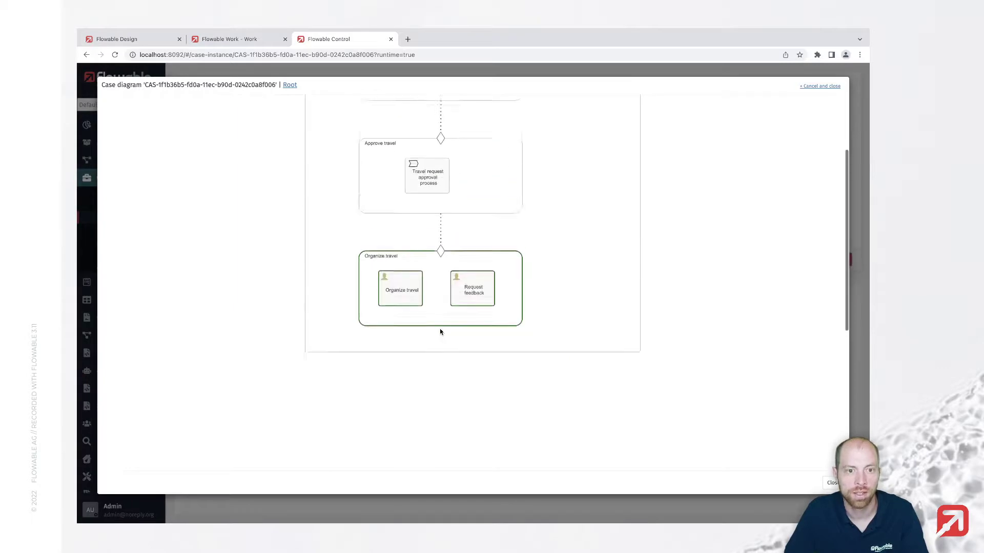
pyautogui.hotkey('ctrl', '2')
pyautogui.hotkey('ctrl', 'r')
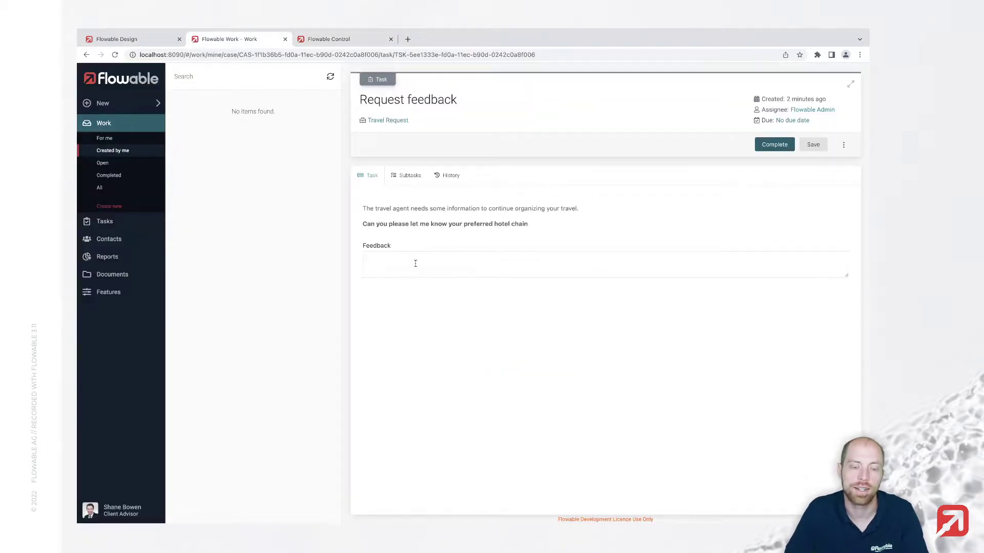
# Sign out of Flowable Work and log back in as admin
pyautogui.click(413, 261)
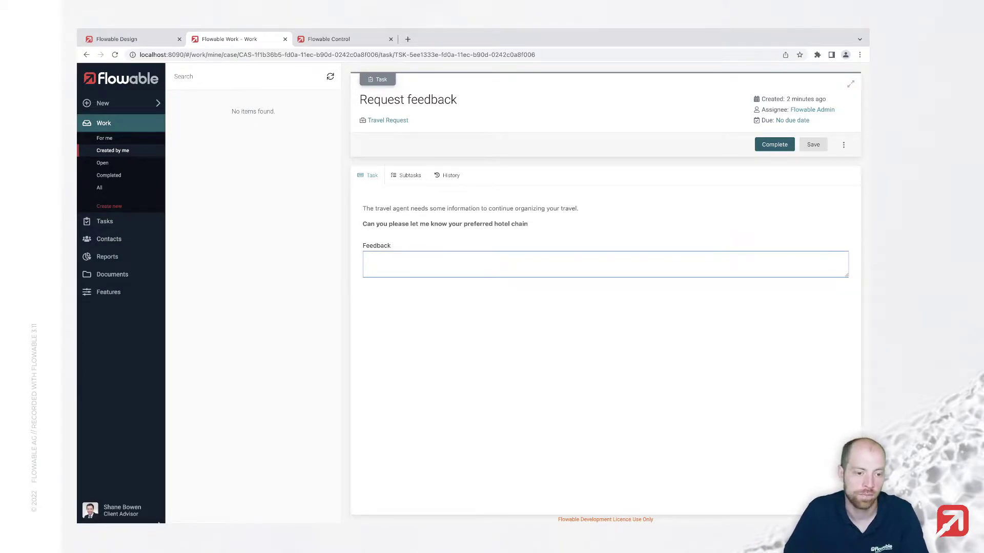
pyautogui.click(137, 511)
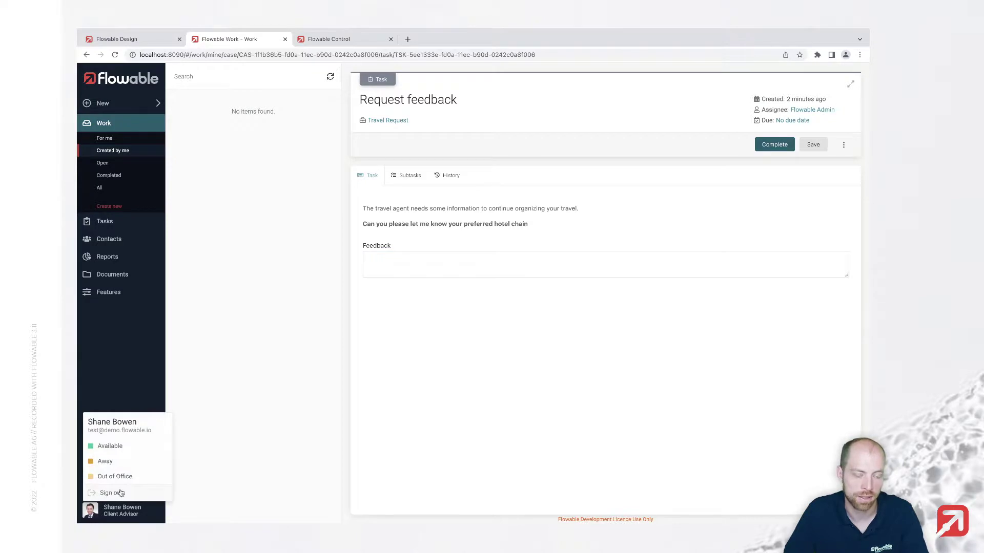
pyautogui.click(119, 493)
pyautogui.click(431, 261)
pyautogui.write('a')
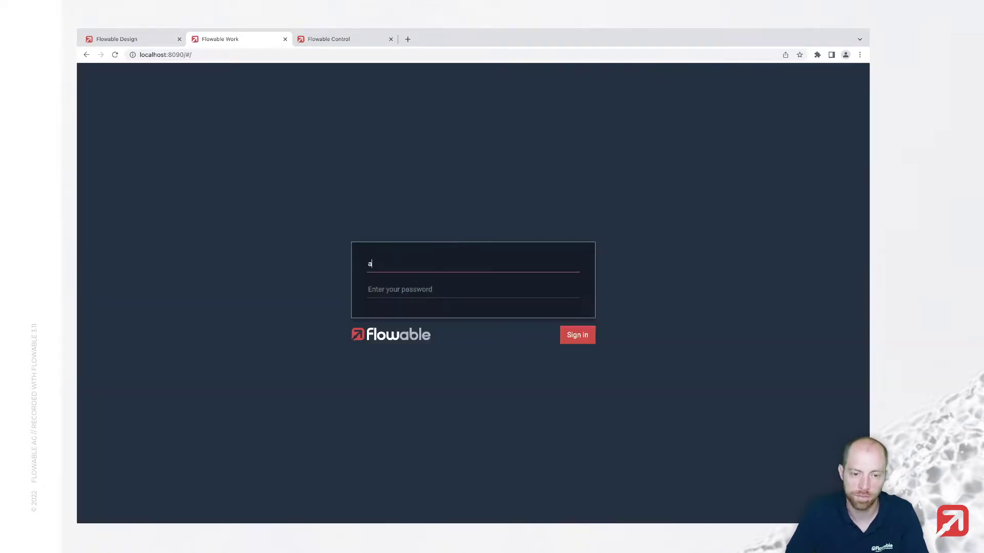
pyautogui.write('dmin')
pyautogui.press('Tab')
pyautogui.write('test')
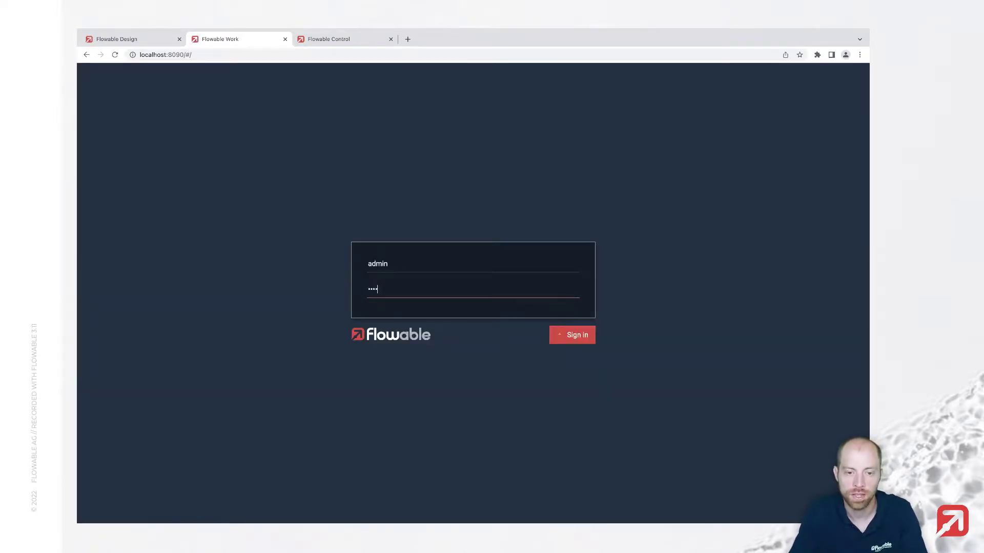
pyautogui.press('Return')
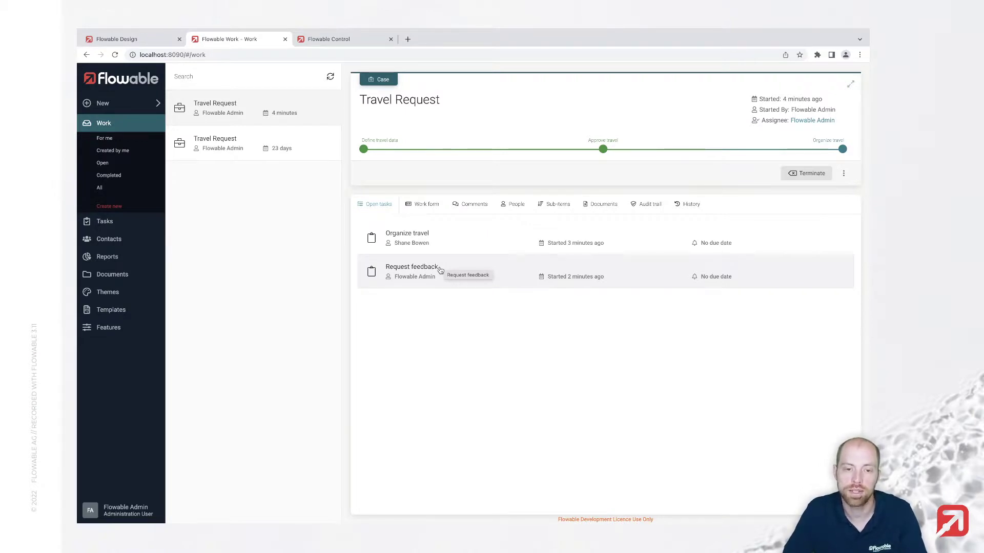
# Answer 'I do not have any preferred hotel chain' and complete the Request feedback task
pyautogui.click(440, 270)
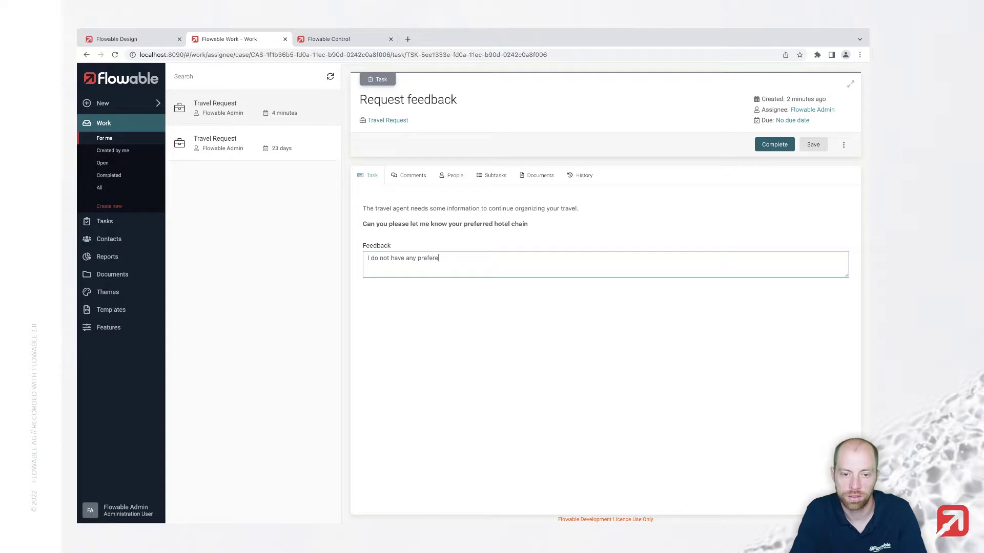
pyautogui.write('d hotel')
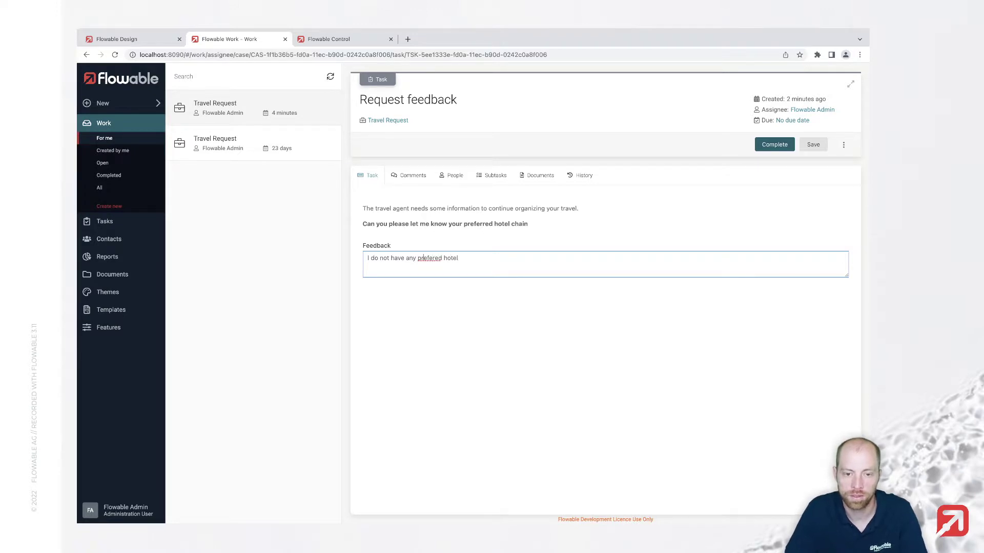
pyautogui.click(432, 258)
pyautogui.write('r')
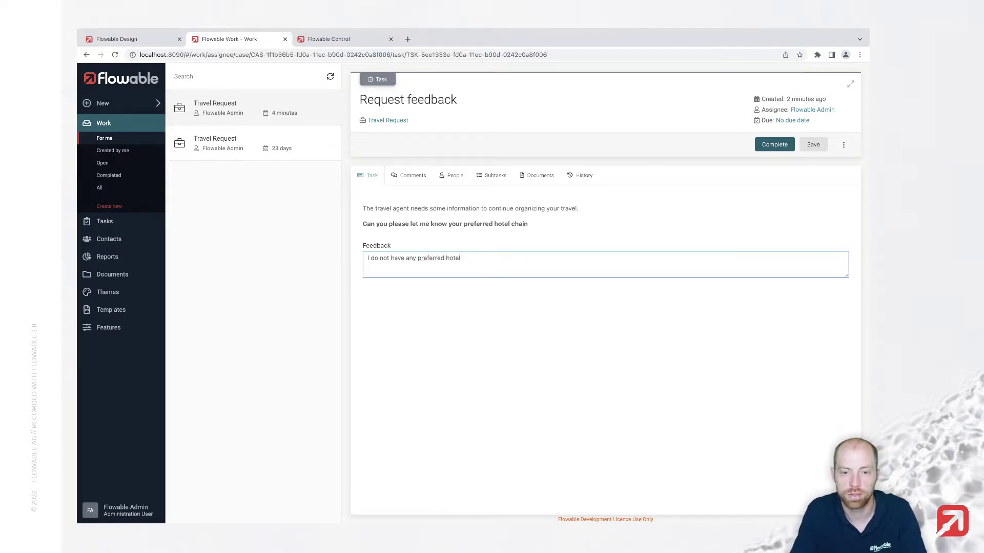
pyautogui.click(774, 145)
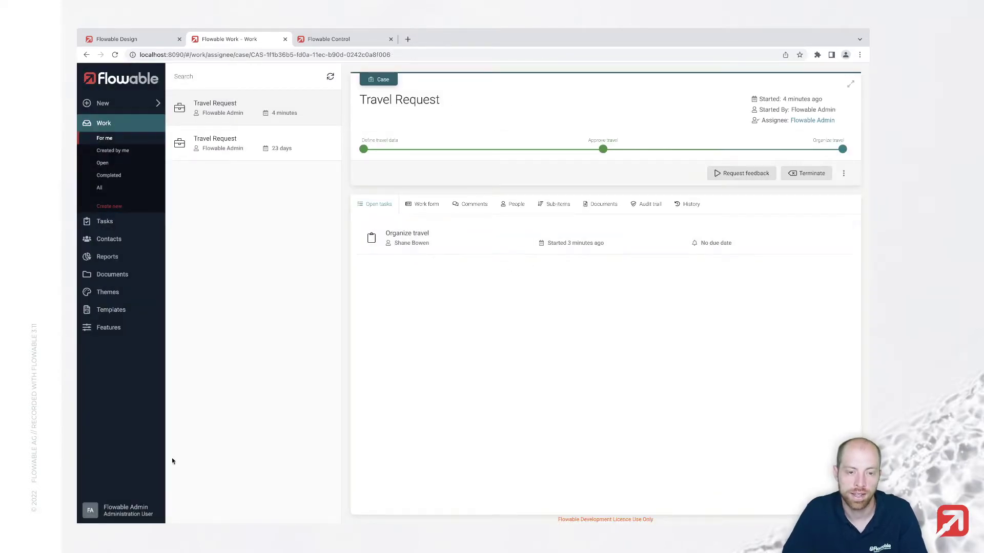
# Sign out of the administrator account and log in as the travel agent
pyautogui.click(113, 509)
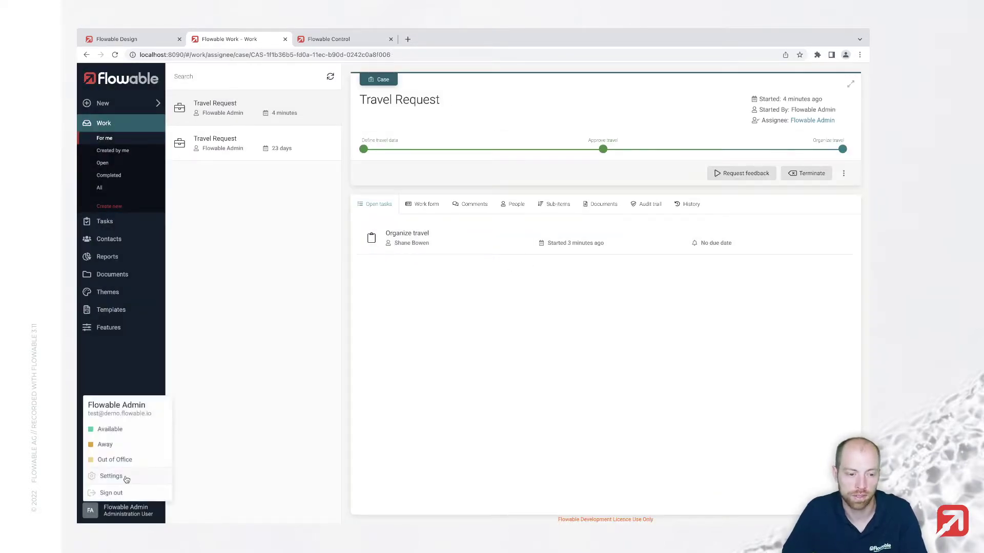
pyautogui.click(124, 492)
pyautogui.click(428, 270)
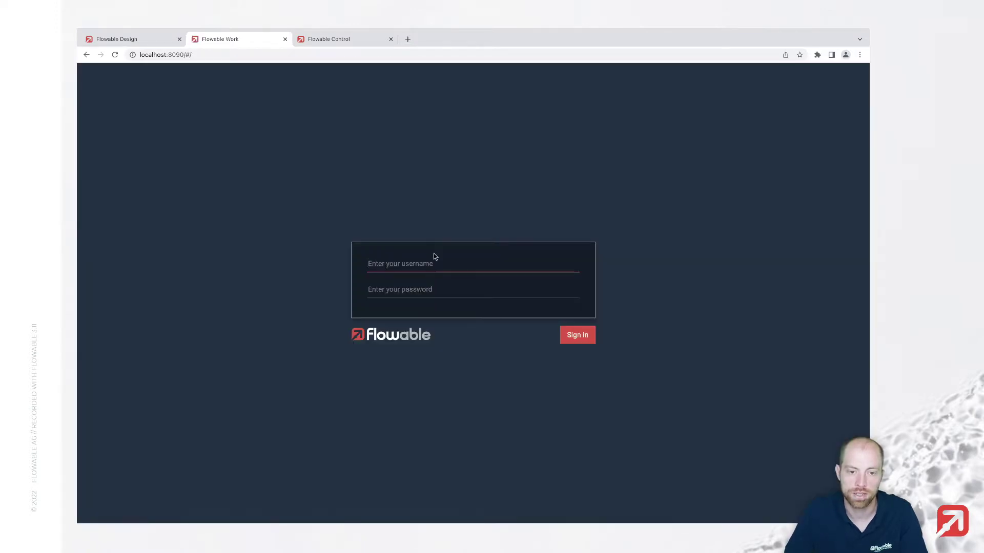
pyautogui.write('shane.bowen')
pyautogui.press('Tab')
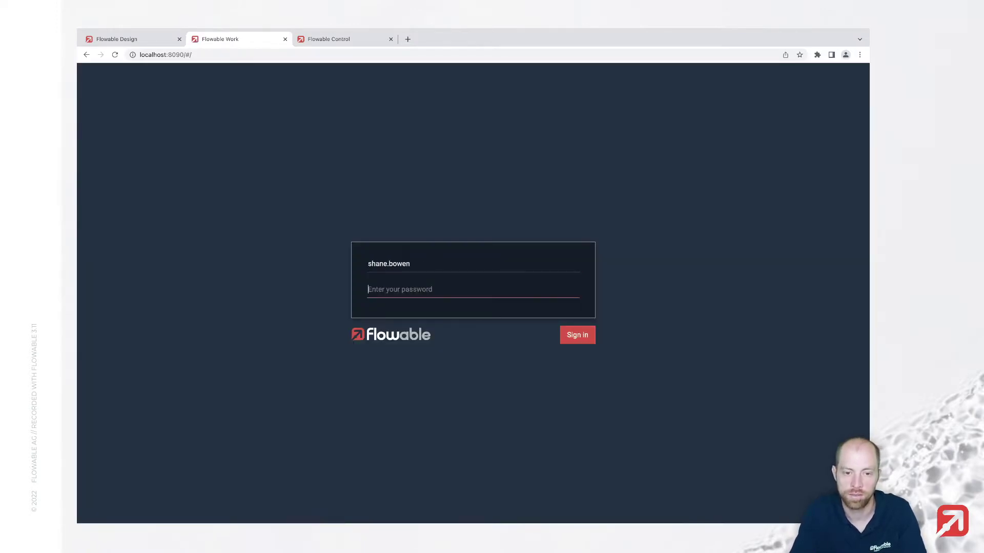
pyautogui.write('test')
pyautogui.press('Return')
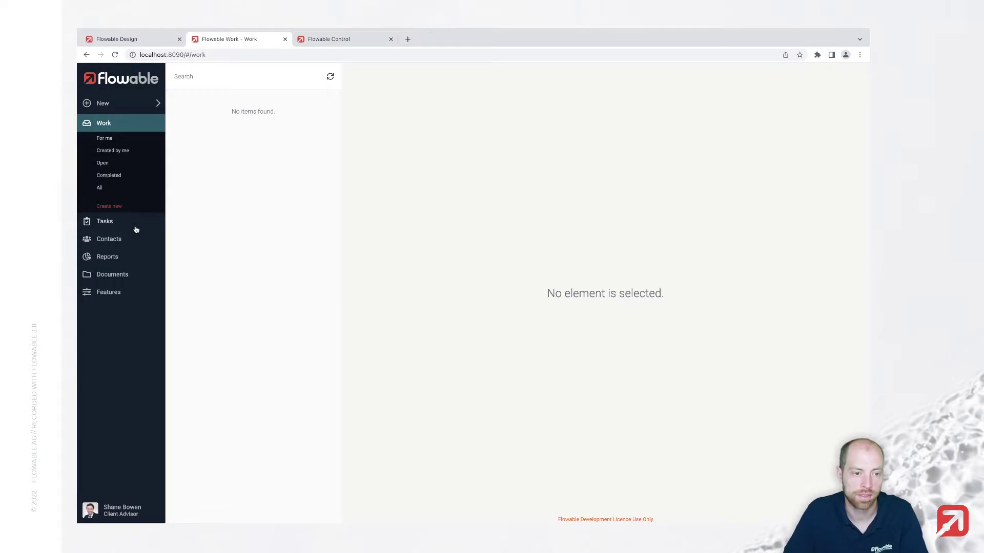
# Read the completed Request feedback answer under the case's sub-items, then return to the Travel Request case
pyautogui.click(134, 228)
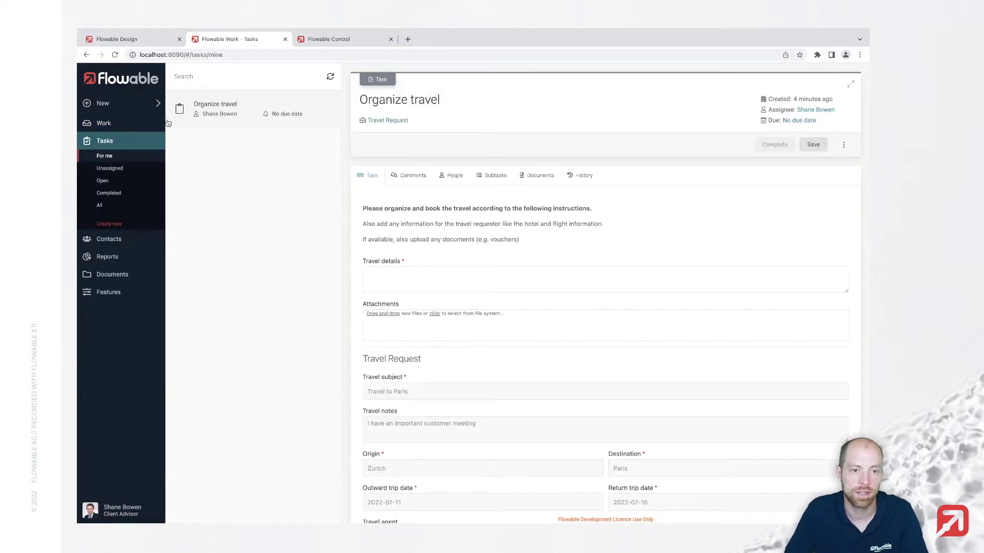
pyautogui.click(391, 120)
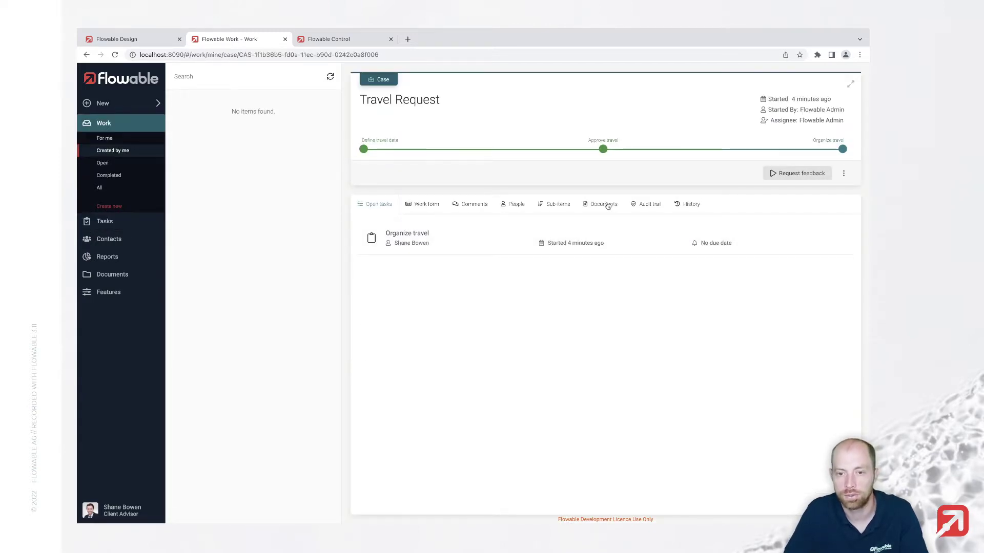
pyautogui.click(561, 205)
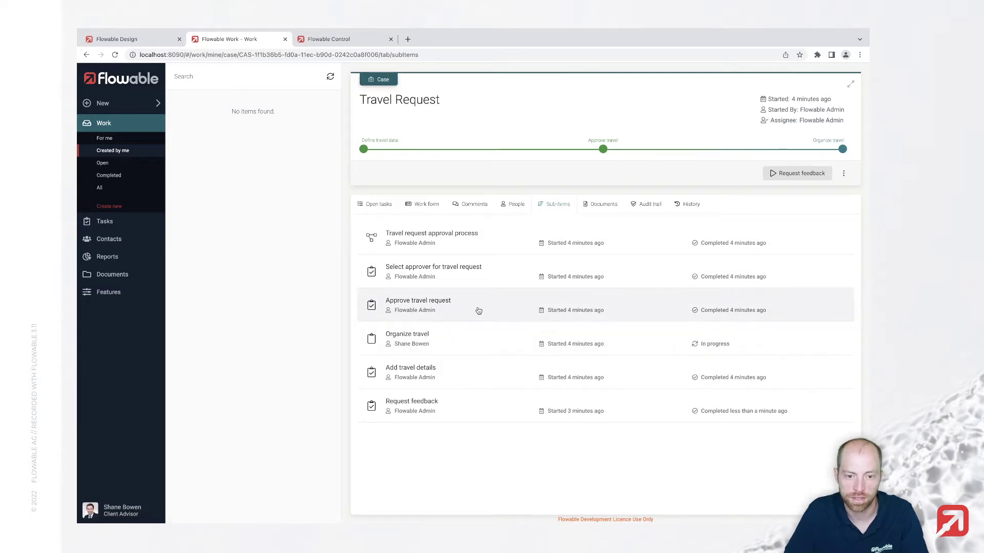
pyautogui.click(469, 408)
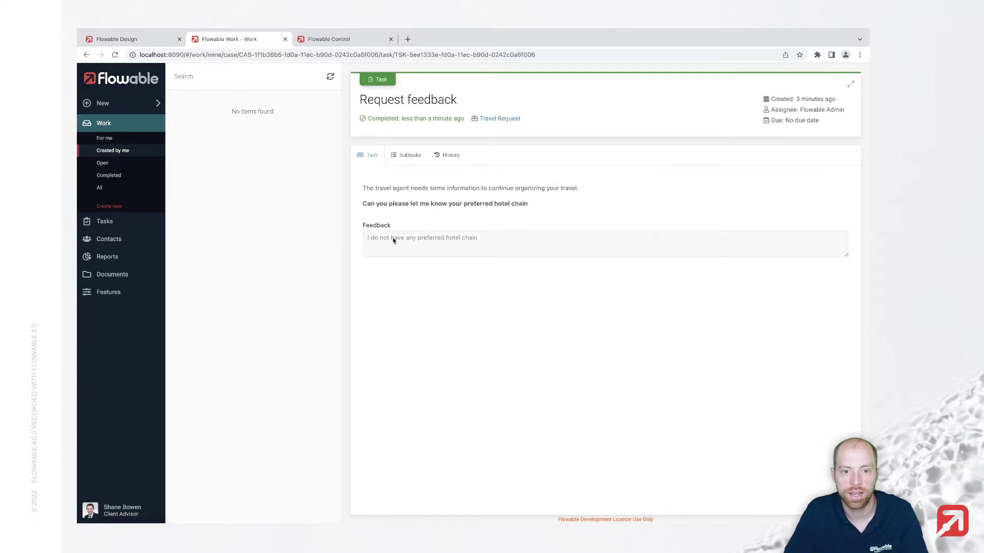
pyautogui.doubleClick(418, 238)
pyautogui.tripleClick(418, 239)
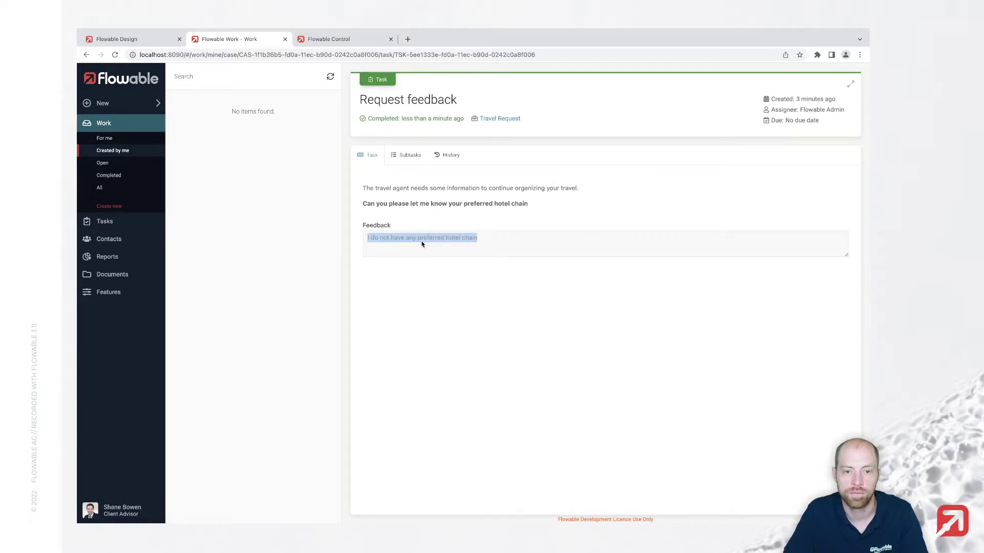
pyautogui.click(422, 241)
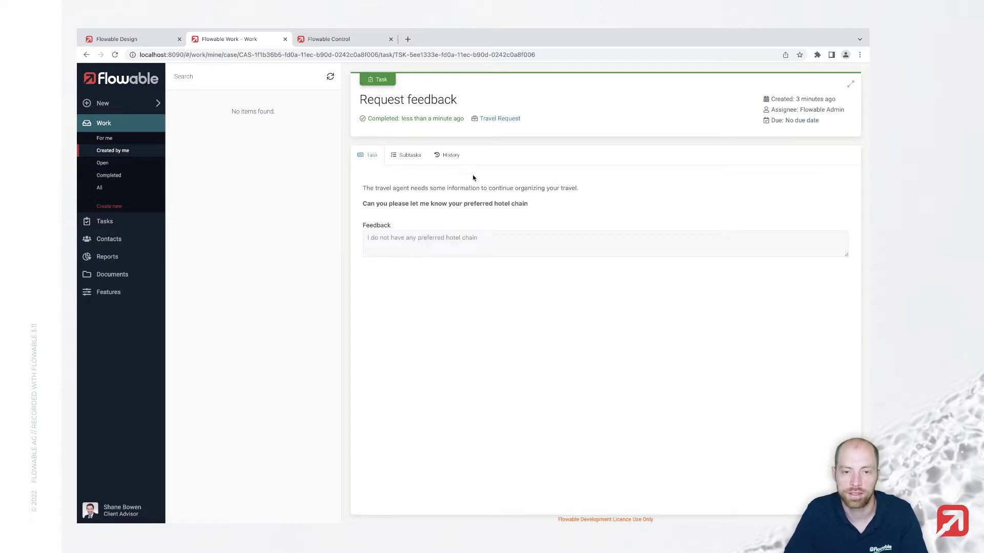
pyautogui.click(488, 120)
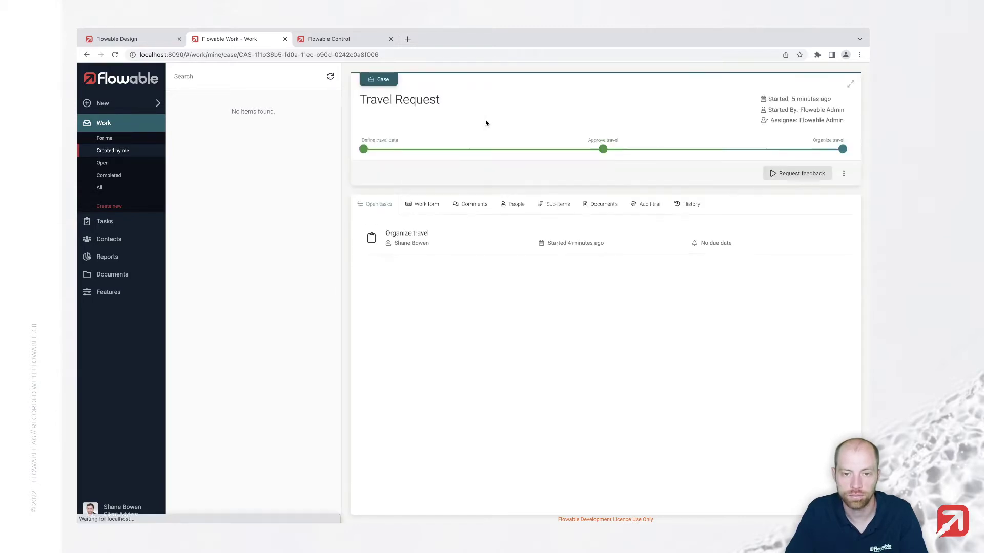
# Complete Organize travel with 'Please take the train and go to hotel abc.' and an attached Downloads image
pyautogui.click(424, 237)
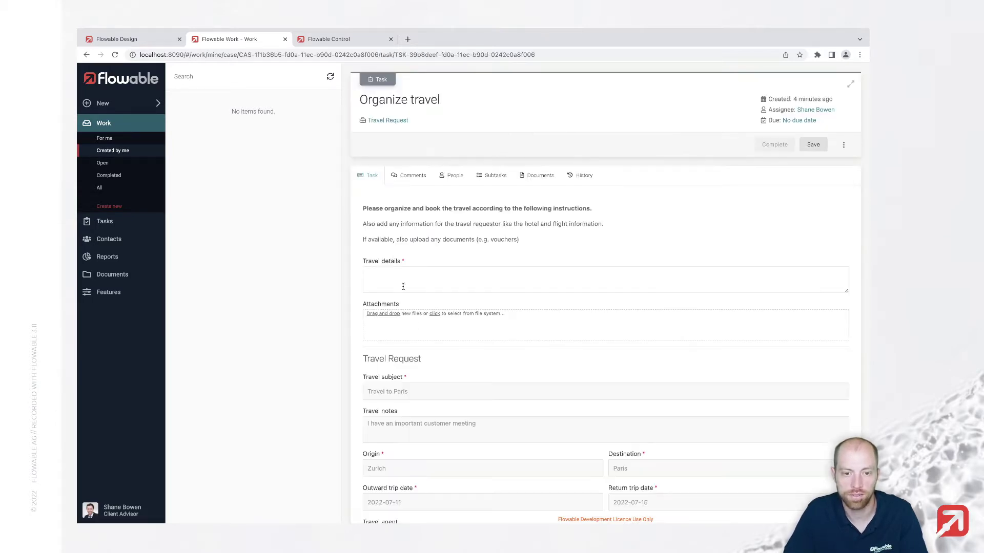
pyautogui.click(427, 281)
pyautogui.write('Please take ')
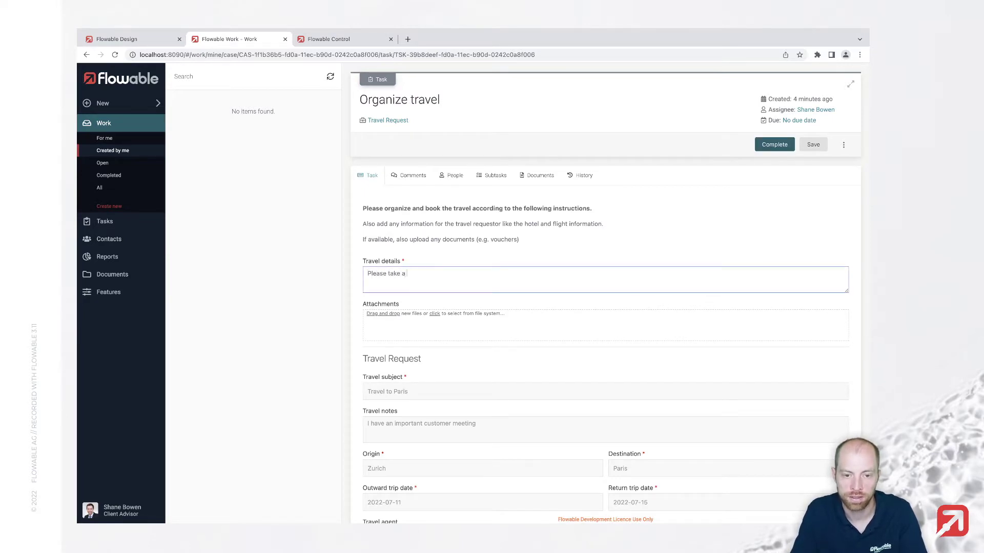
pyautogui.write('the train and go to hotel abc.')
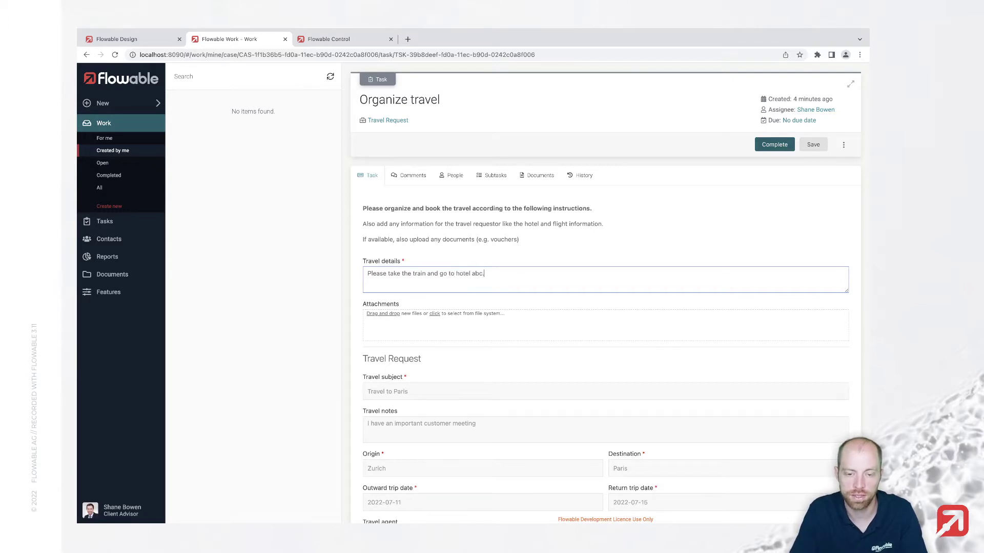
pyautogui.click(464, 336)
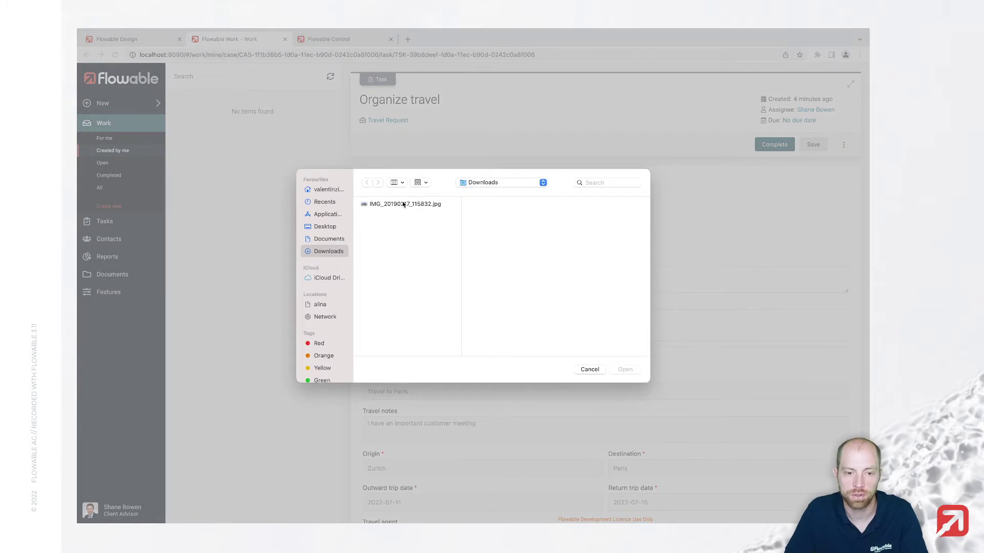
pyautogui.doubleClick(403, 204)
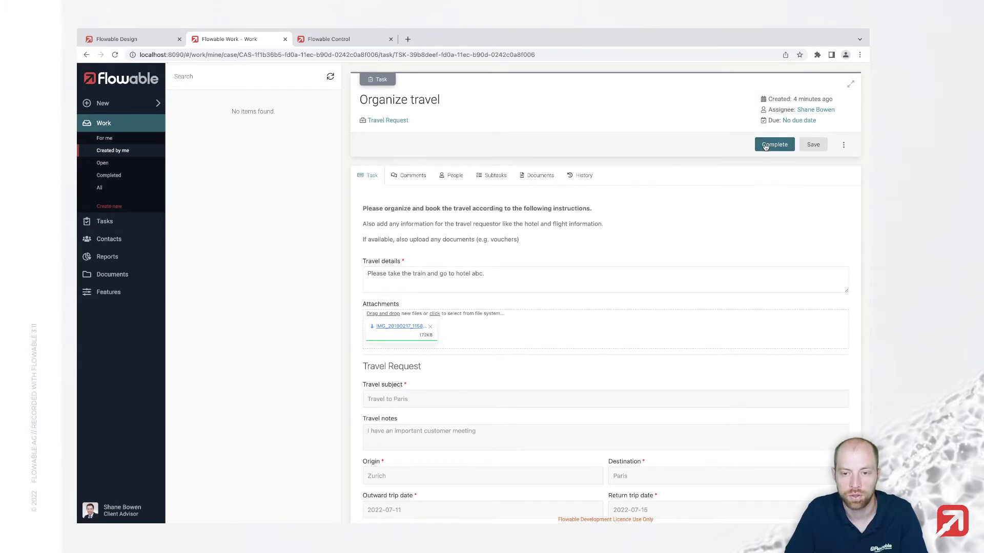
pyautogui.click(766, 146)
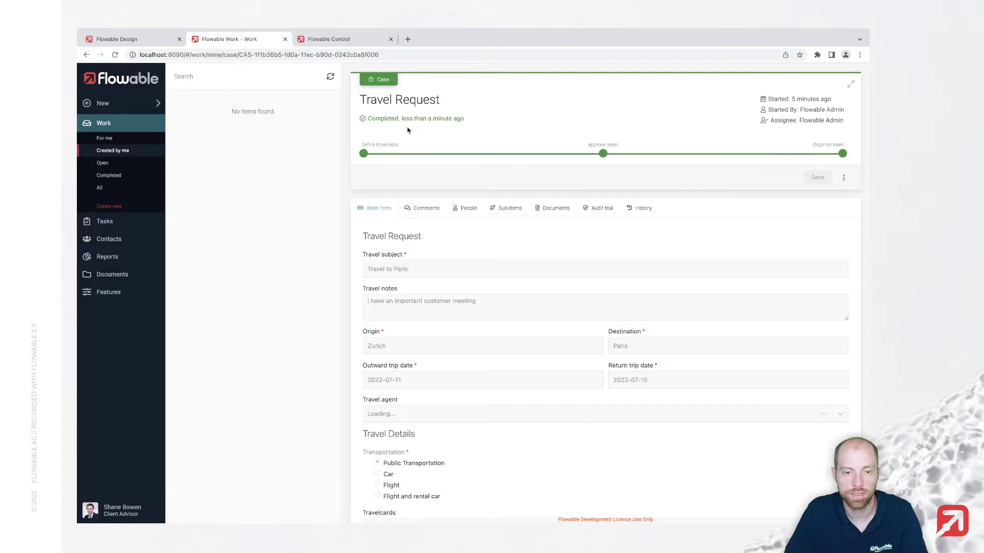
pyautogui.scroll(-3, 446, 233)
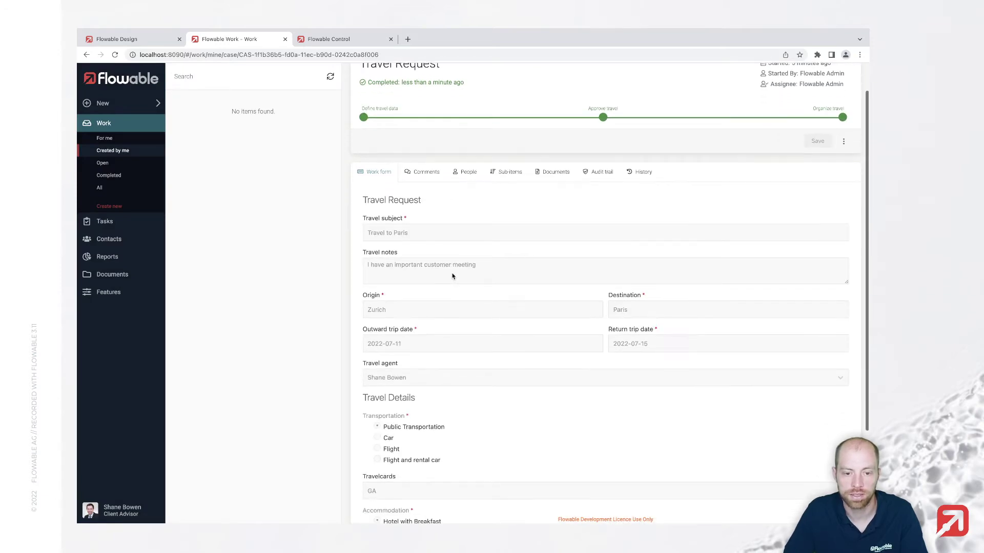
pyautogui.scroll(3, 450, 273)
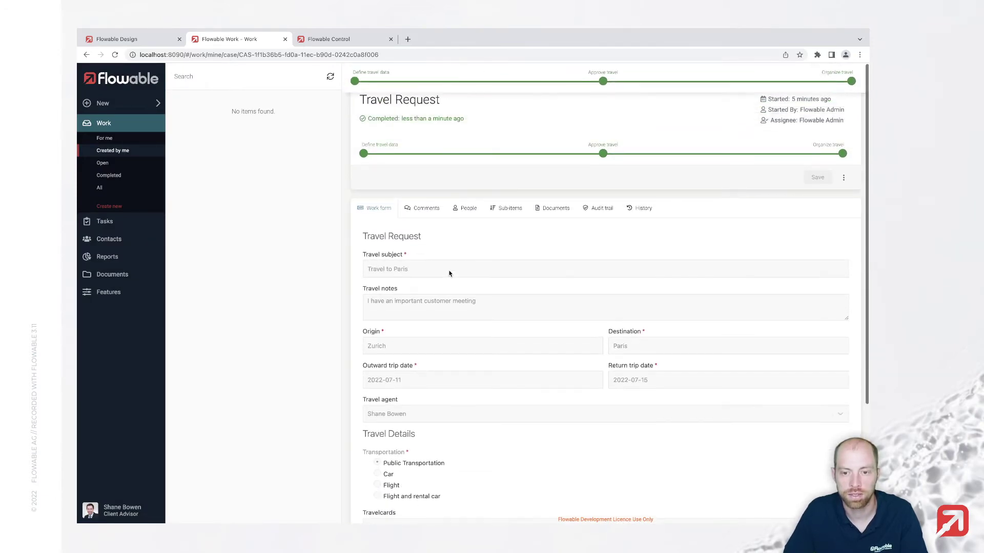